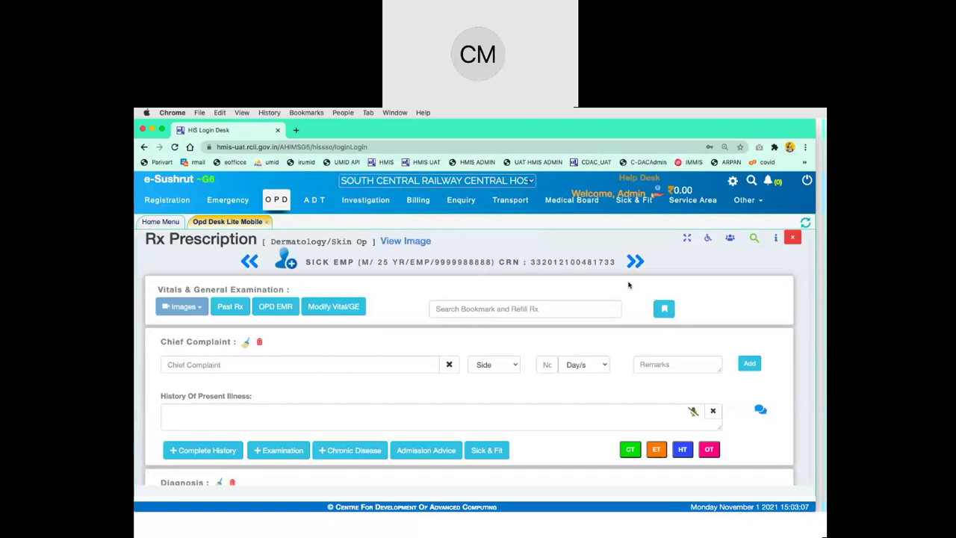
# Open the patient's Sick Leave form from the Rx Prescription page, with Dermatology and Medical Treatment prefilled
pyautogui.scroll(-2, 628, 285)
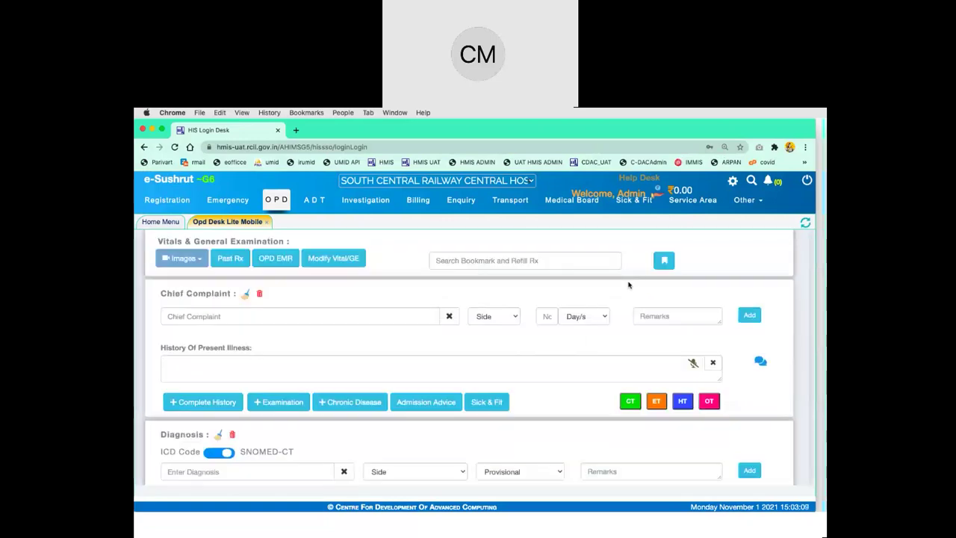
pyautogui.scroll(2, 568, 402)
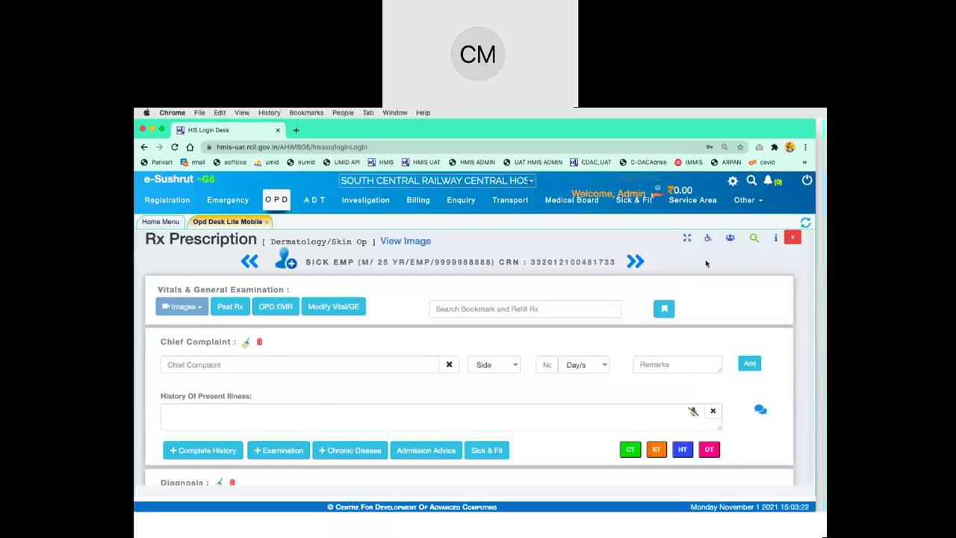
pyautogui.scroll(-1, 238, 423)
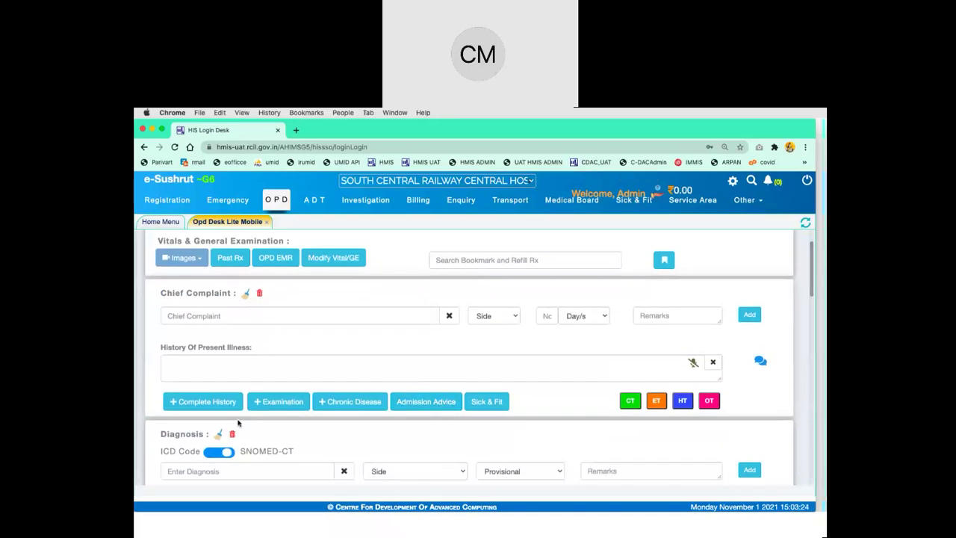
pyautogui.click(488, 406)
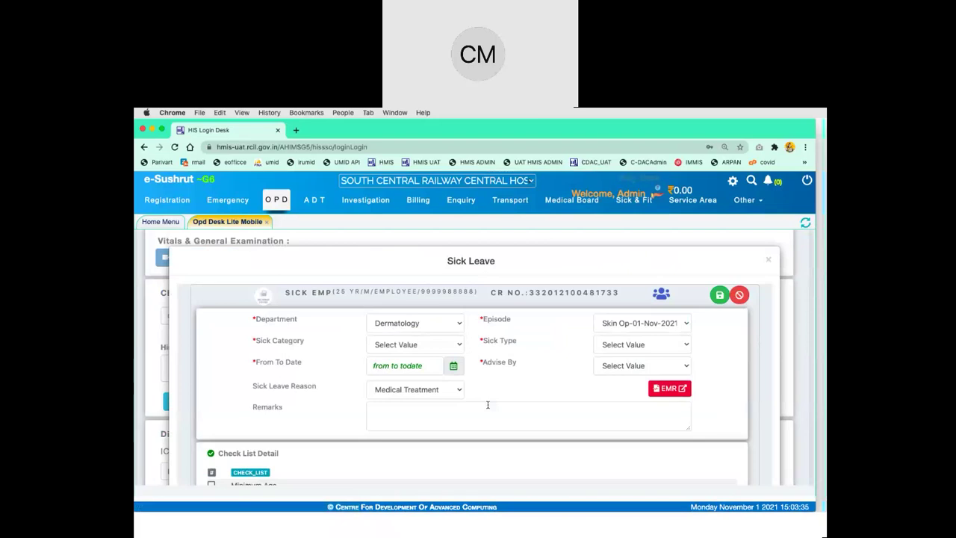
# Try External Sick as the sick category, then change it to Railway Sick
pyautogui.scroll(-1, 488, 406)
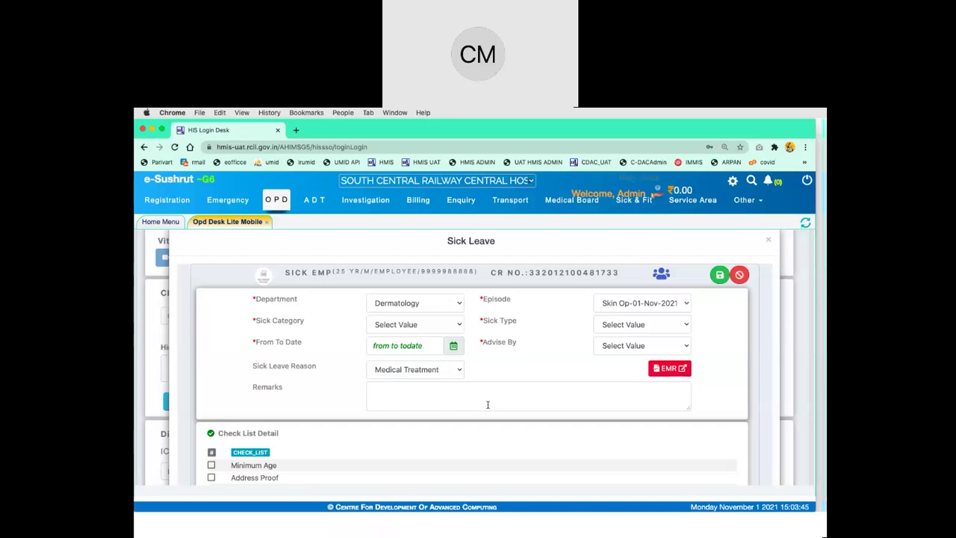
pyautogui.click(443, 325)
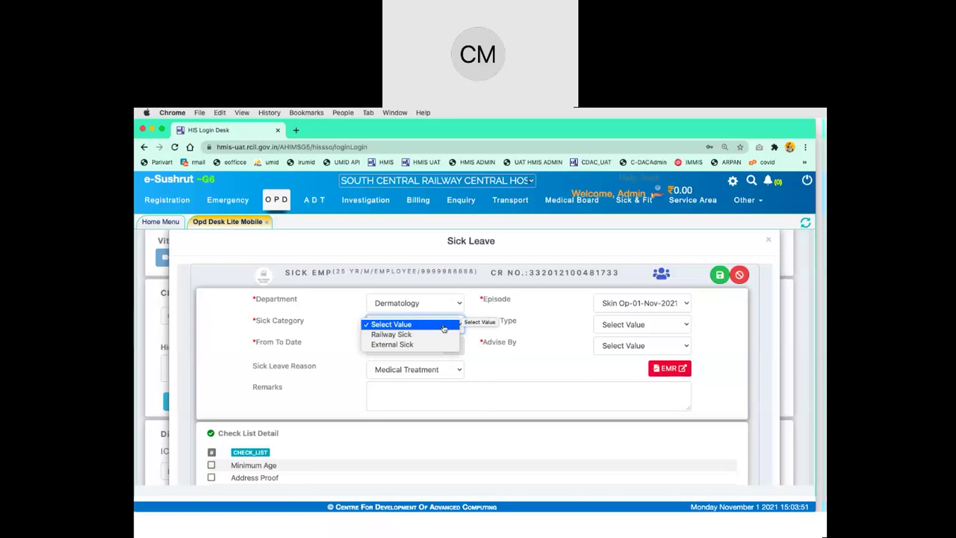
pyautogui.click(437, 344)
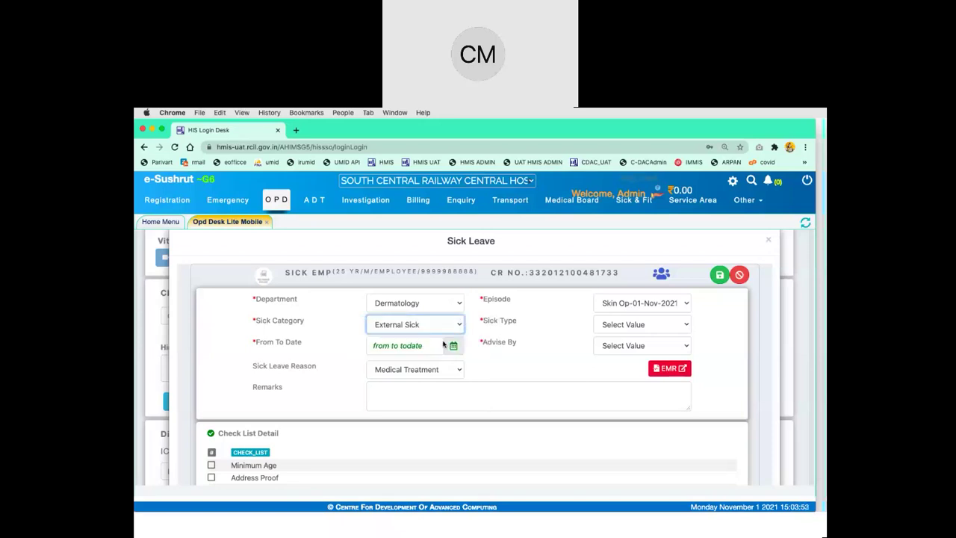
pyautogui.click(434, 326)
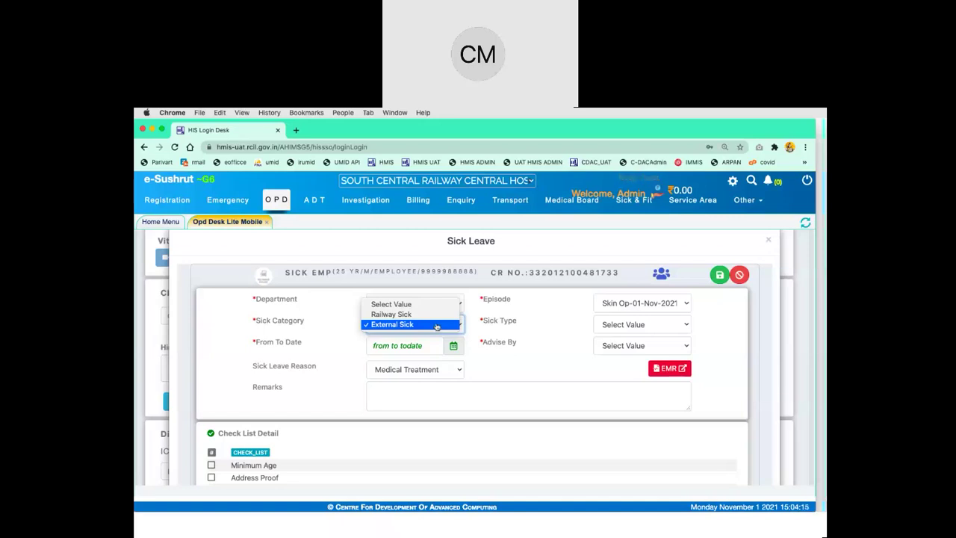
pyautogui.click(432, 314)
# Choose Initial Sick from the Sick Type dropdown
pyautogui.click(617, 326)
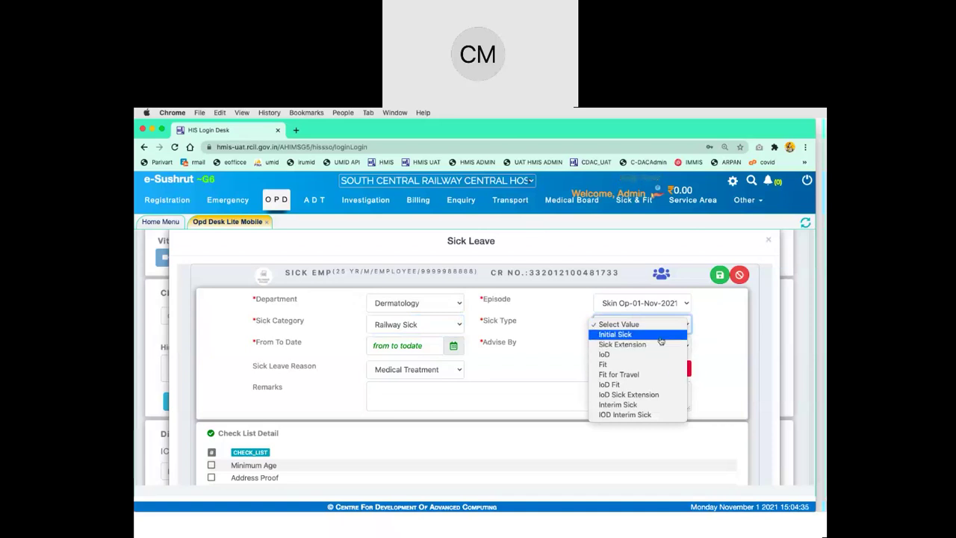
pyautogui.click(615, 334)
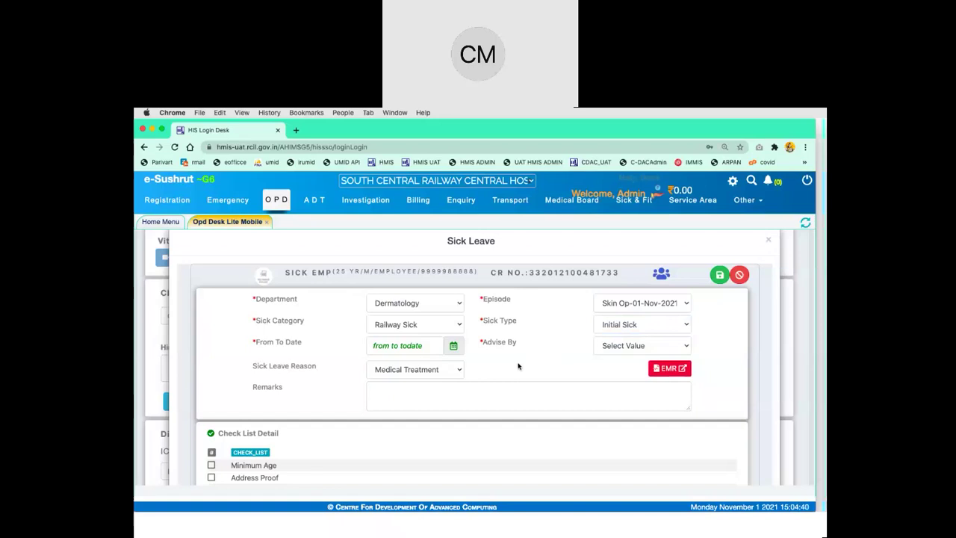
pyautogui.click(611, 330)
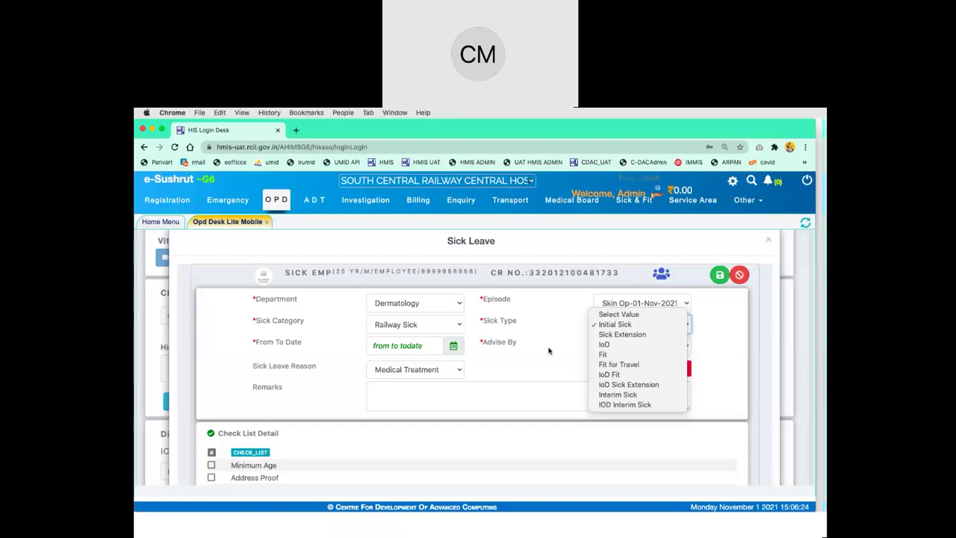
pyautogui.click(556, 351)
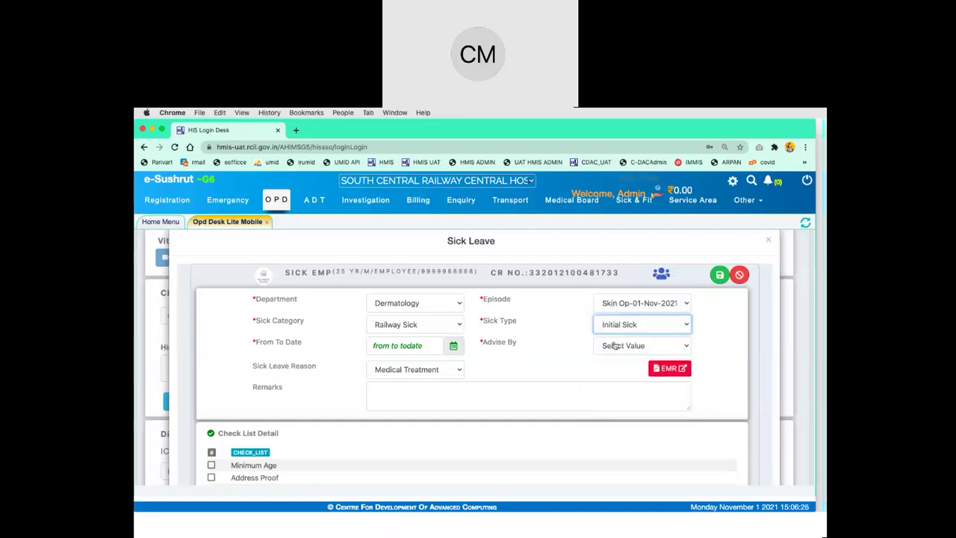
# Set the leave period from 01/11/2021 to 2/11/2021
pyautogui.click(454, 349)
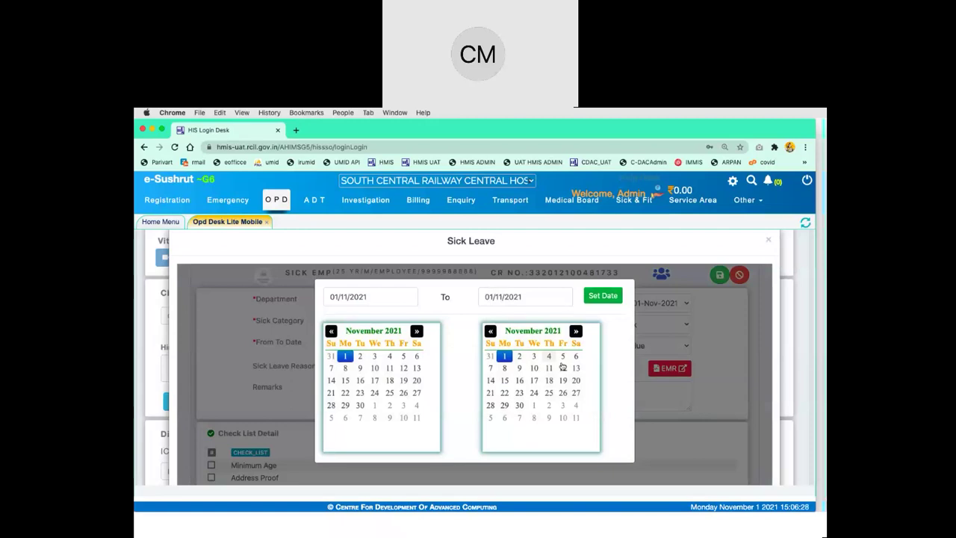
pyautogui.click(519, 356)
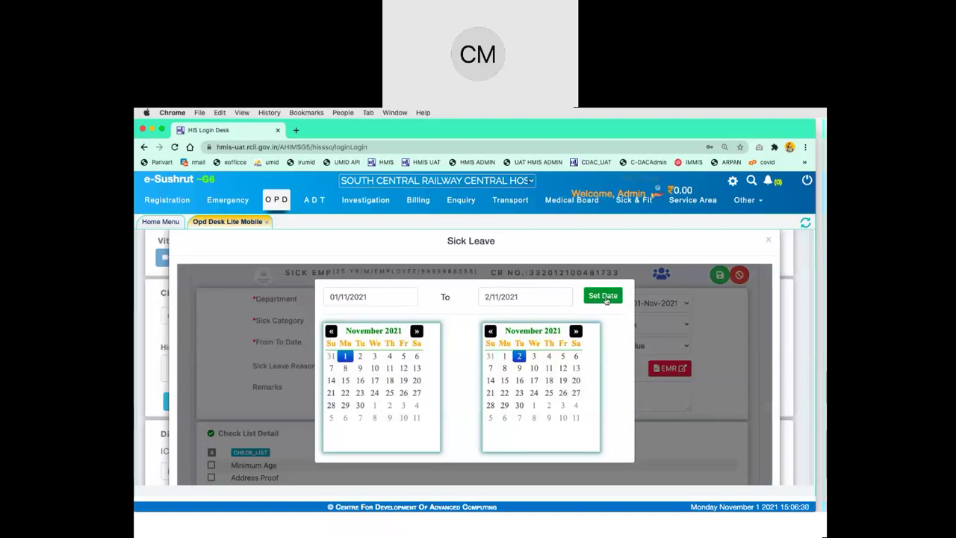
pyautogui.click(603, 295)
# Pick an Assistant Professor as the Advise By doctor
pyautogui.click(663, 349)
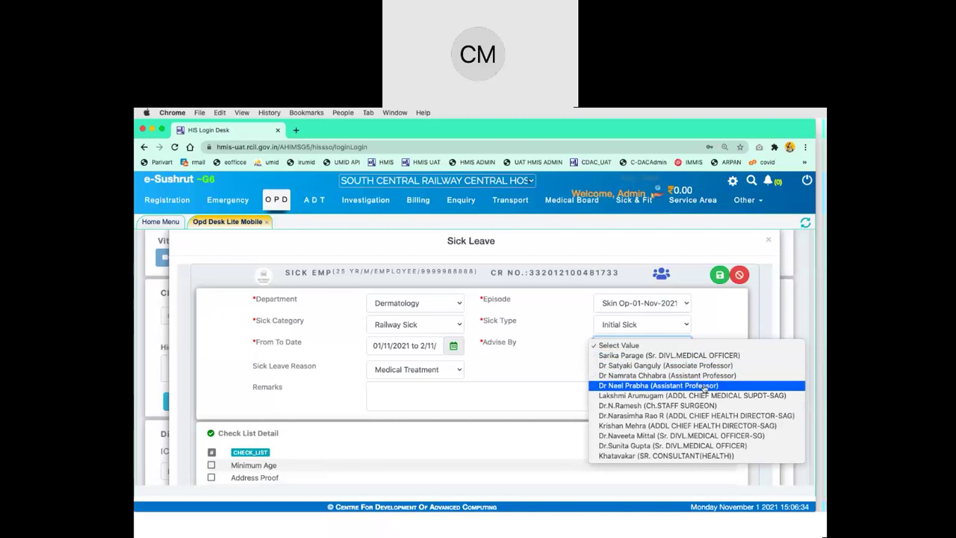
pyautogui.click(705, 387)
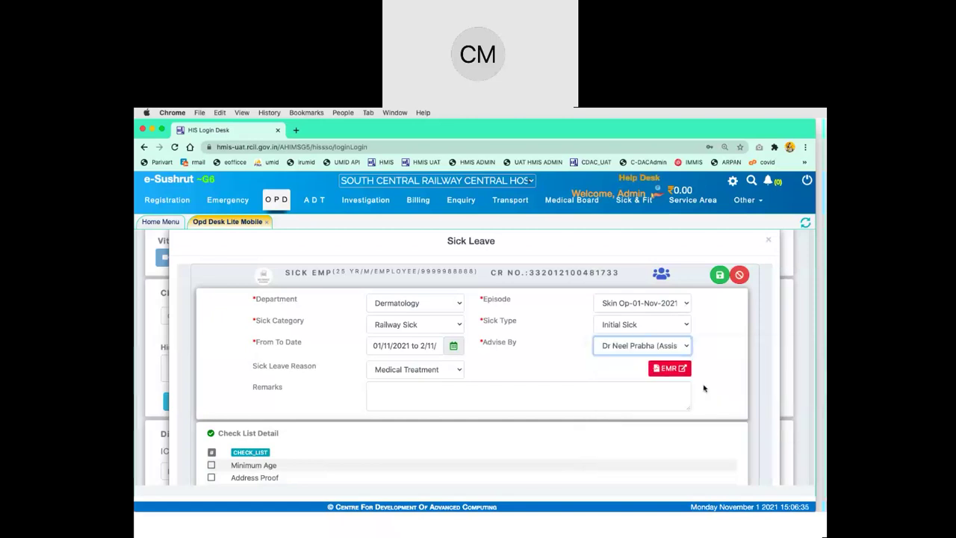
pyautogui.click(531, 400)
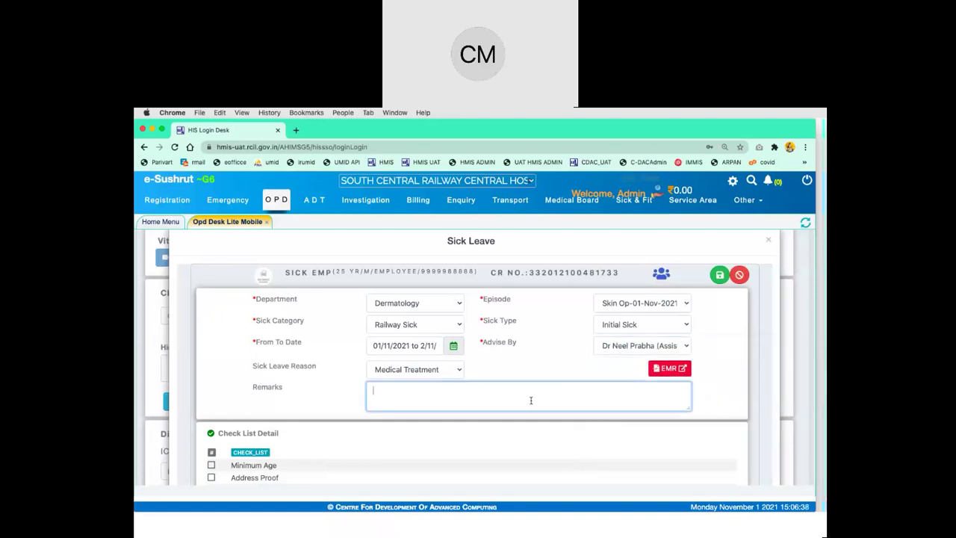
# Enter the remark 'sick test demo', fixing the mistyped last word, and review the checklist
pyautogui.write('sick ')
pyautogui.write('test tes')
pyautogui.write('t')
pyautogui.press('BackSpace')
pyautogui.press('BackSpace')
pyautogui.press('BackSpace')
pyautogui.press('BackSpace')
pyautogui.write('demo')
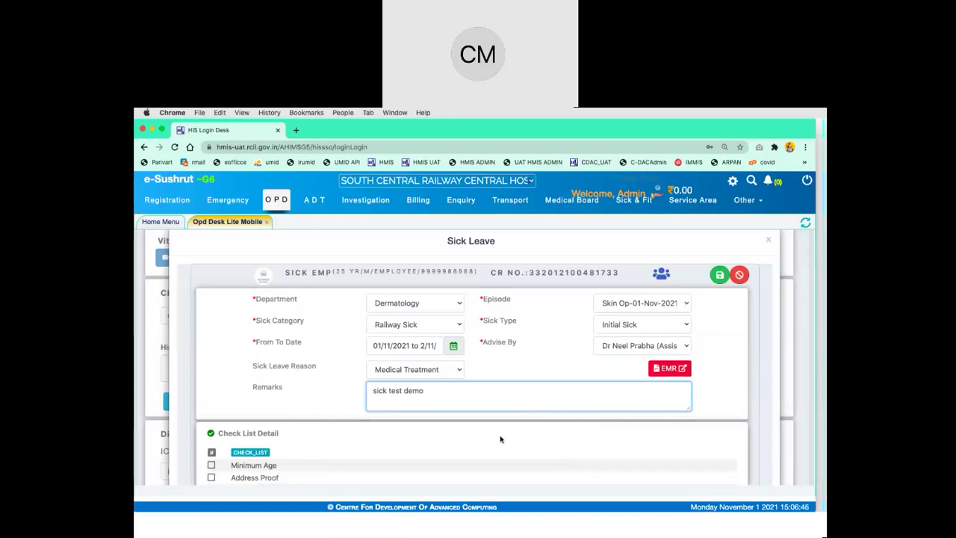
pyautogui.scroll(-1, 501, 440)
pyautogui.scroll(-1, 501, 440)
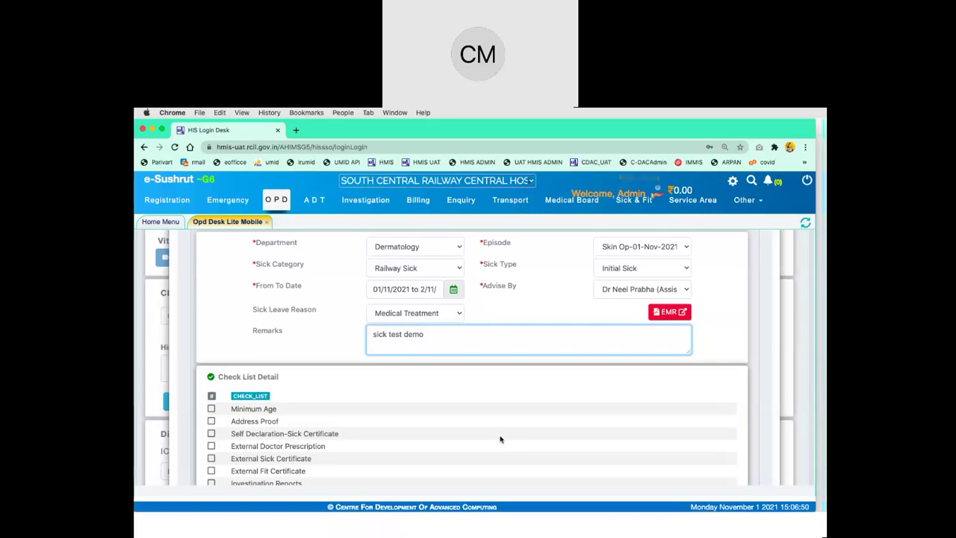
pyautogui.scroll(-2, 502, 440)
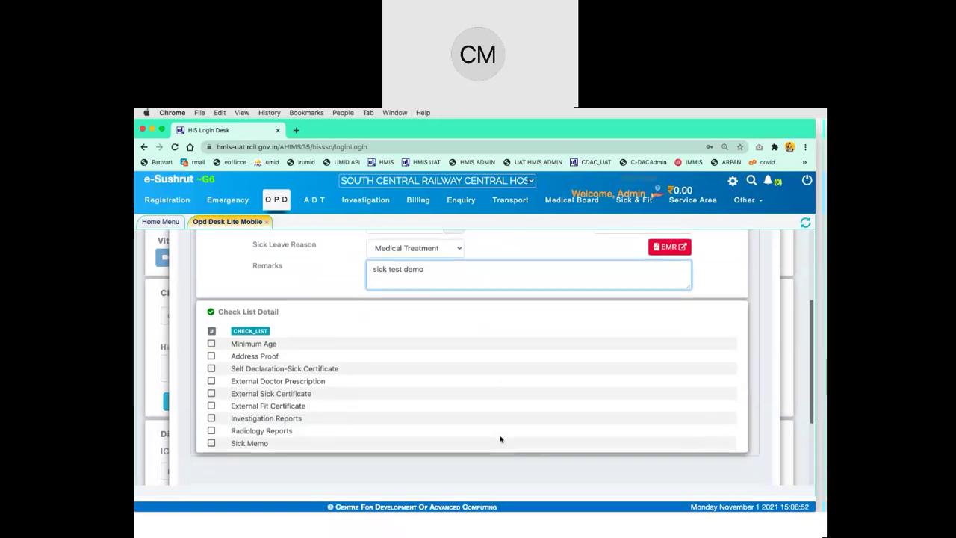
pyautogui.scroll(4, 501, 440)
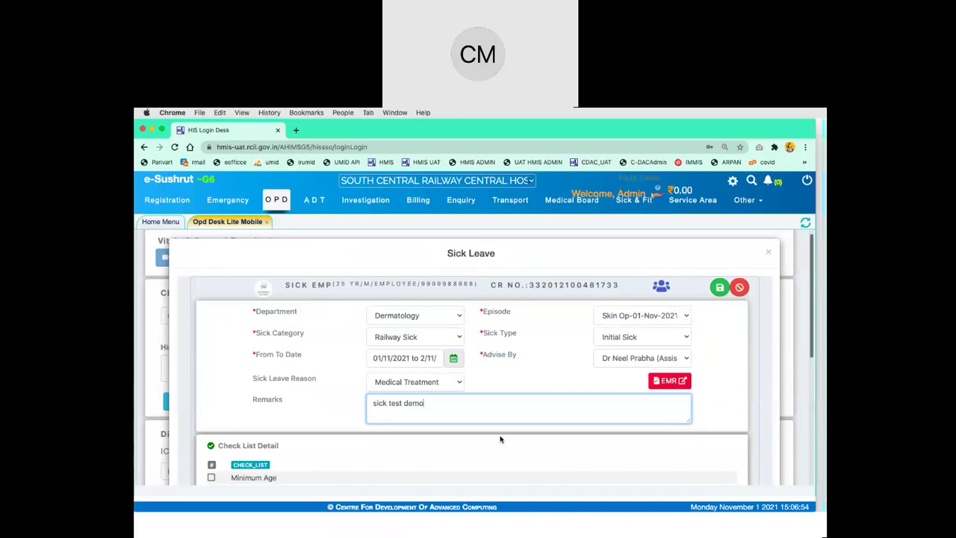
pyautogui.hotkey('shift', 'Tab')
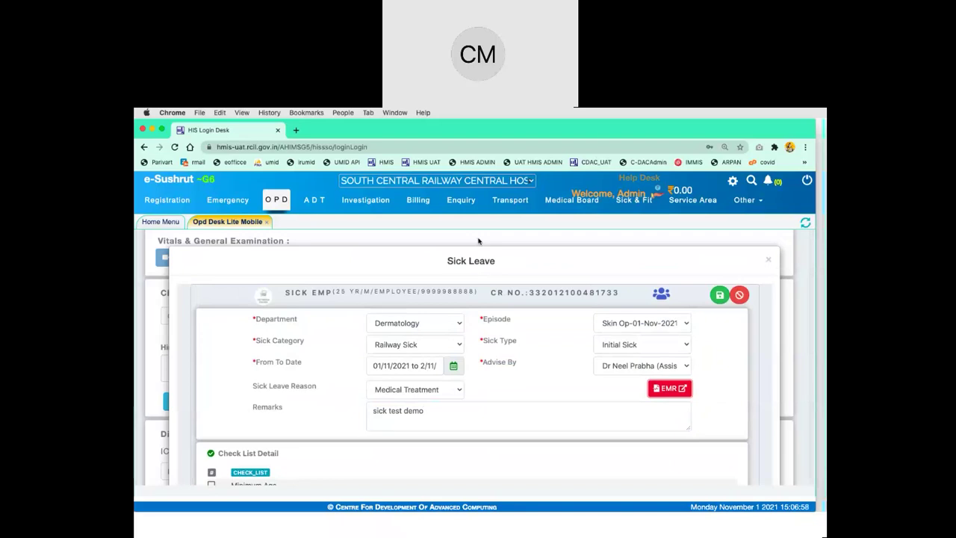
pyautogui.scroll(-5, 526, 382)
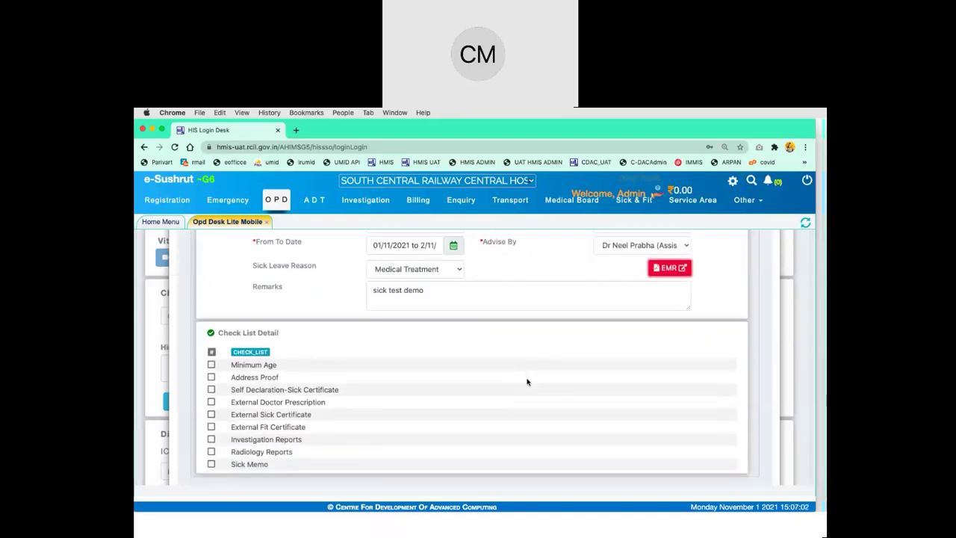
pyautogui.scroll(5, 527, 382)
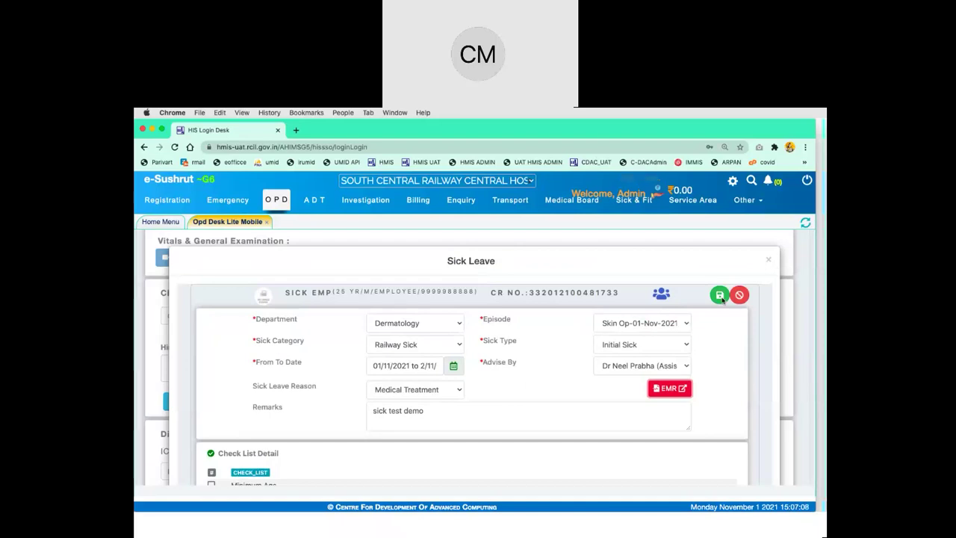
pyautogui.scroll(-5, 722, 298)
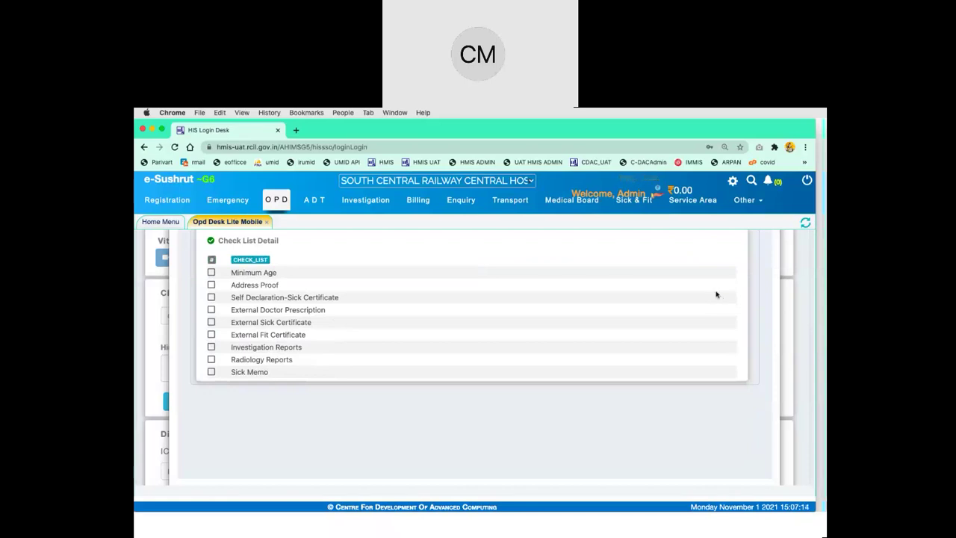
pyautogui.scroll(2, 350, 257)
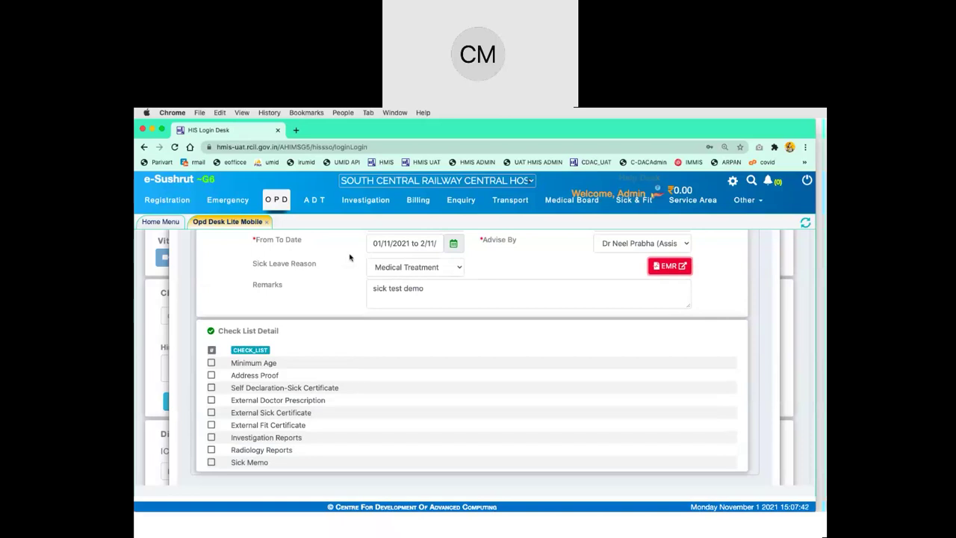
pyautogui.doubleClick(258, 463)
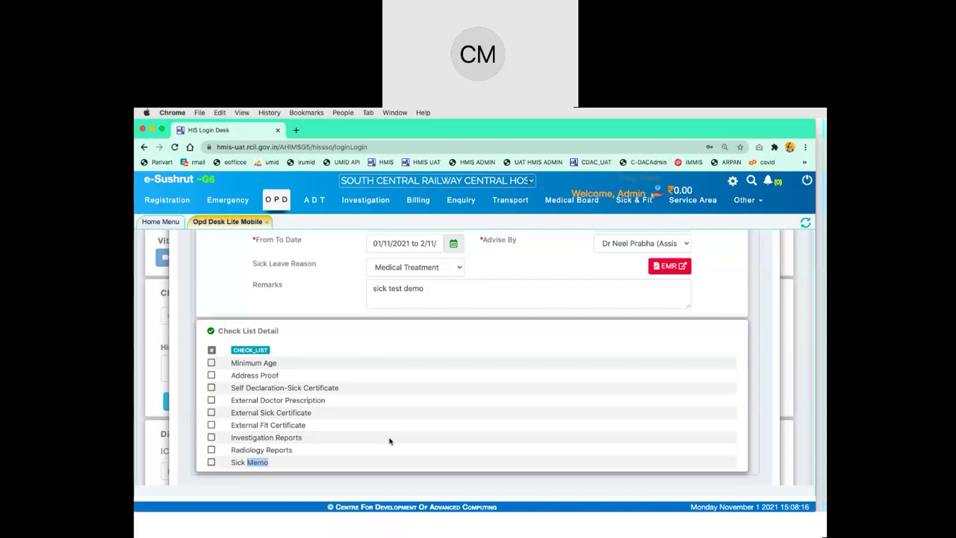
pyautogui.click(213, 442)
pyautogui.scroll(3, 486, 368)
pyautogui.scroll(2, 485, 369)
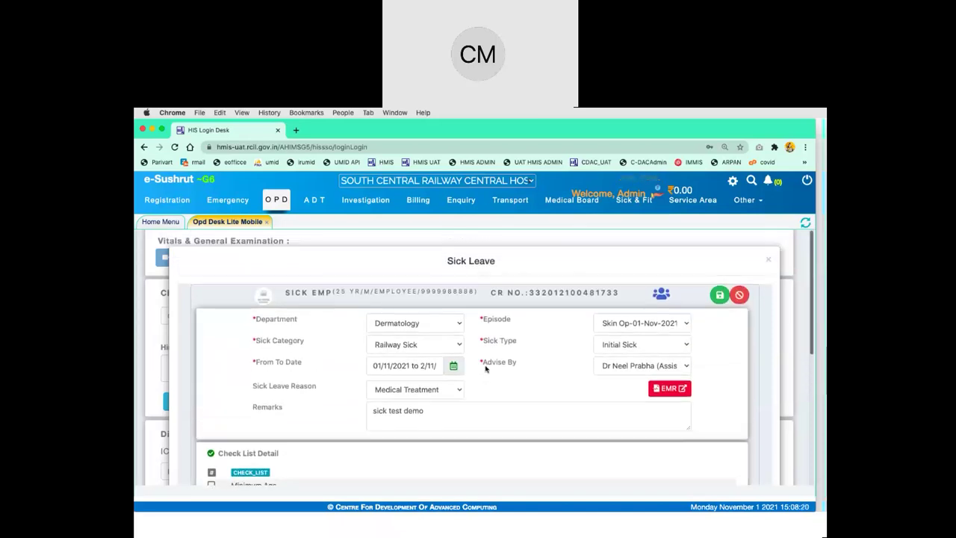
pyautogui.scroll(-3, 523, 336)
pyautogui.scroll(3, 749, 237)
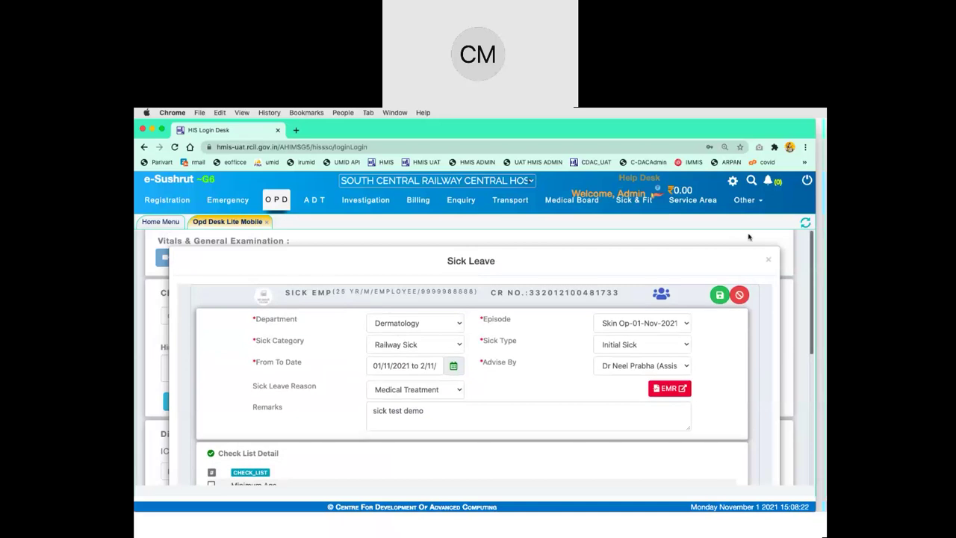
pyautogui.click(720, 296)
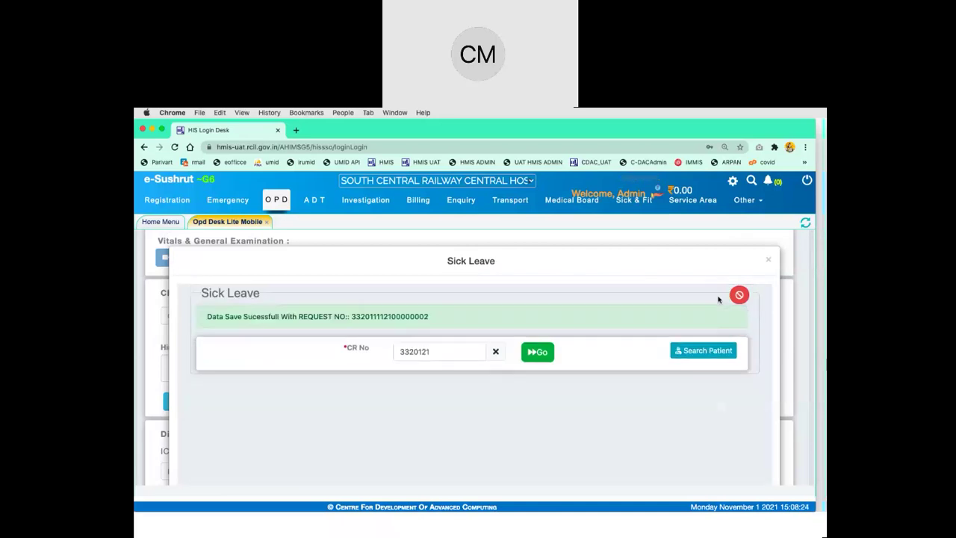
pyautogui.doubleClick(401, 317)
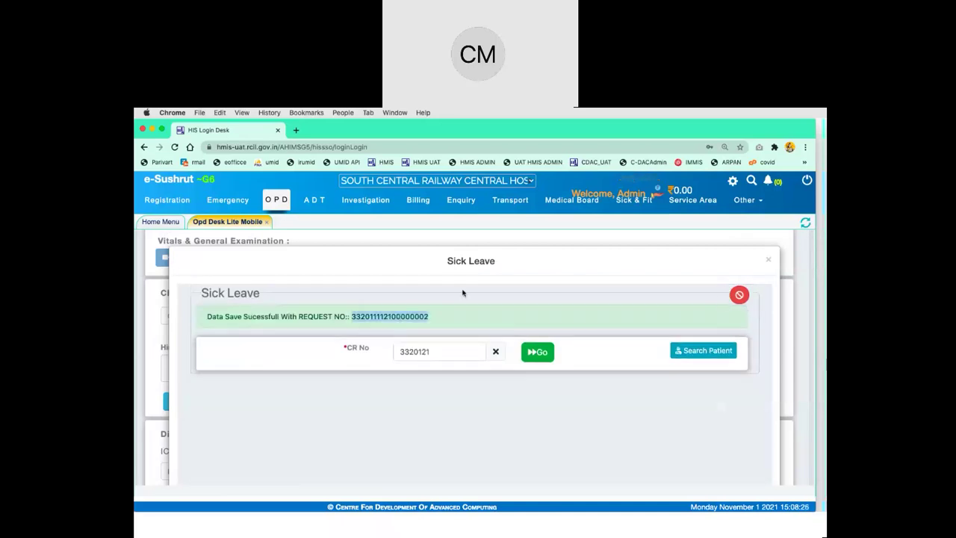
pyautogui.click(445, 320)
pyautogui.moveTo(445, 320); pyautogui.dragTo(207, 317)
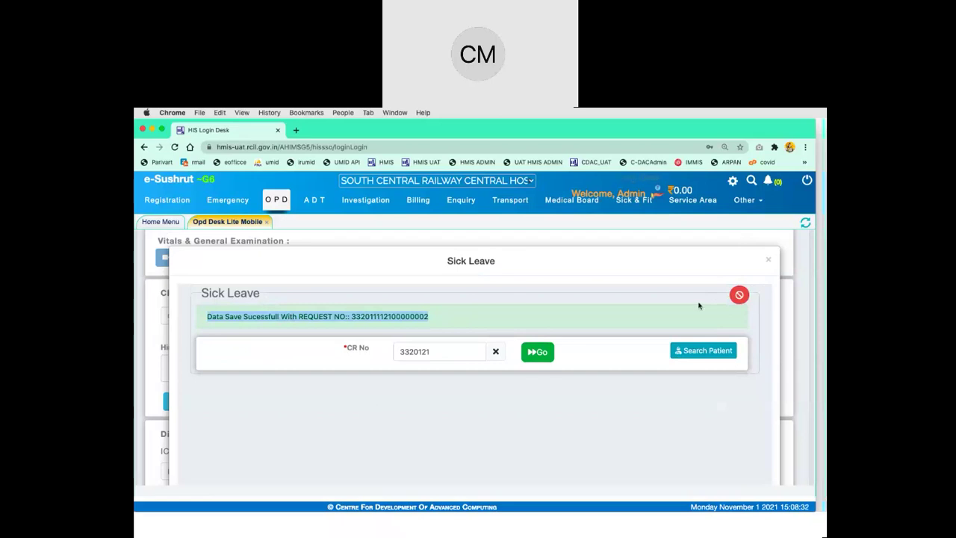
# Close the Sick Leave window and select the patient's CRN number
pyautogui.click(769, 262)
pyautogui.scroll(1, 605, 301)
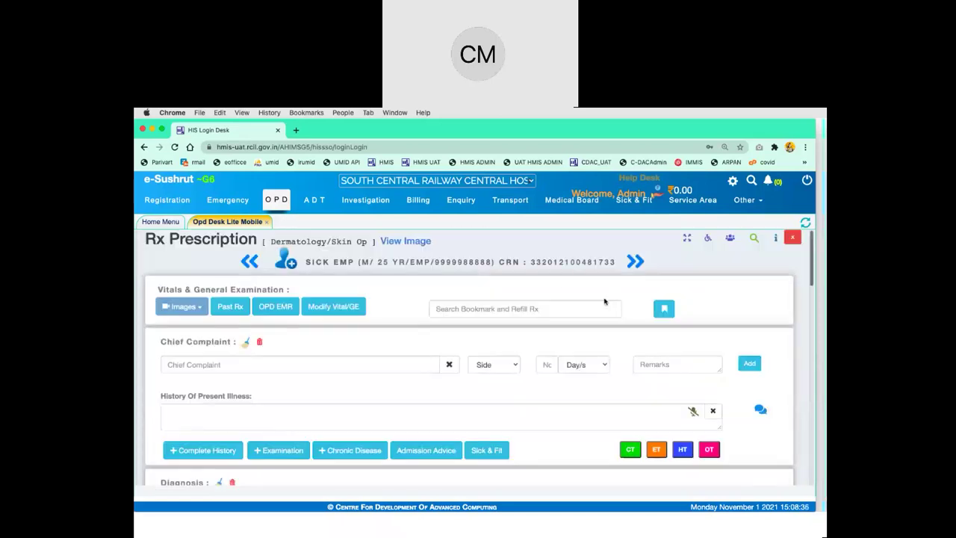
pyautogui.doubleClick(565, 261)
pyautogui.press('super+c')
# Write 'Advise for 10 days rest' in the Clinical Notes
pyautogui.scroll(-10, 496, 369)
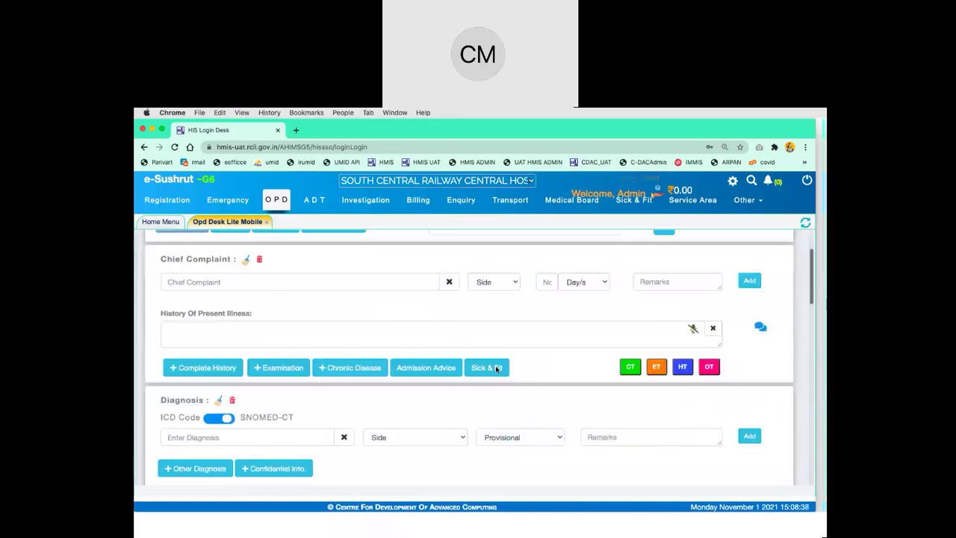
pyautogui.scroll(-3, 496, 369)
pyautogui.click(426, 358)
pyautogui.write('Ad')
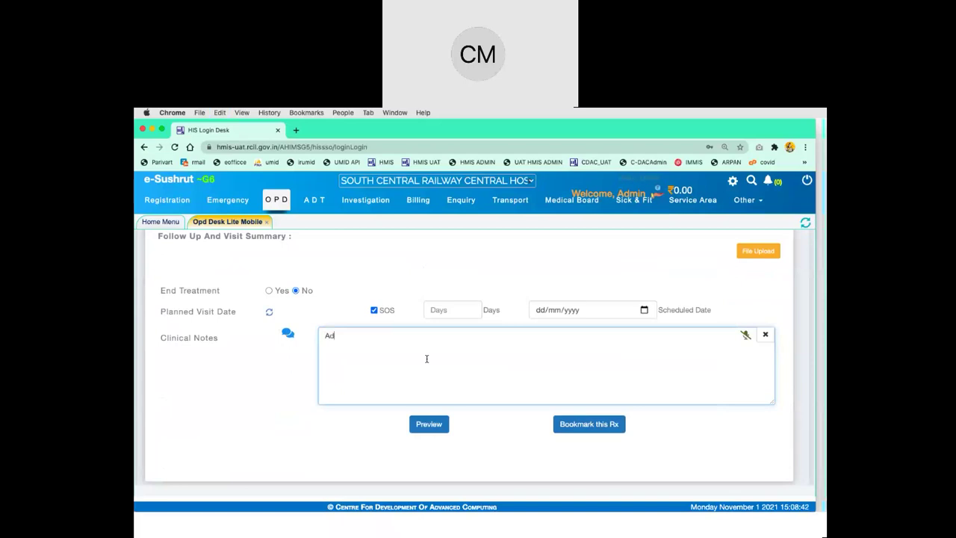
pyautogui.write('vise (or 10 days rest')
# Review the OPD Prescription preview, then save the prescription
pyautogui.click(428, 425)
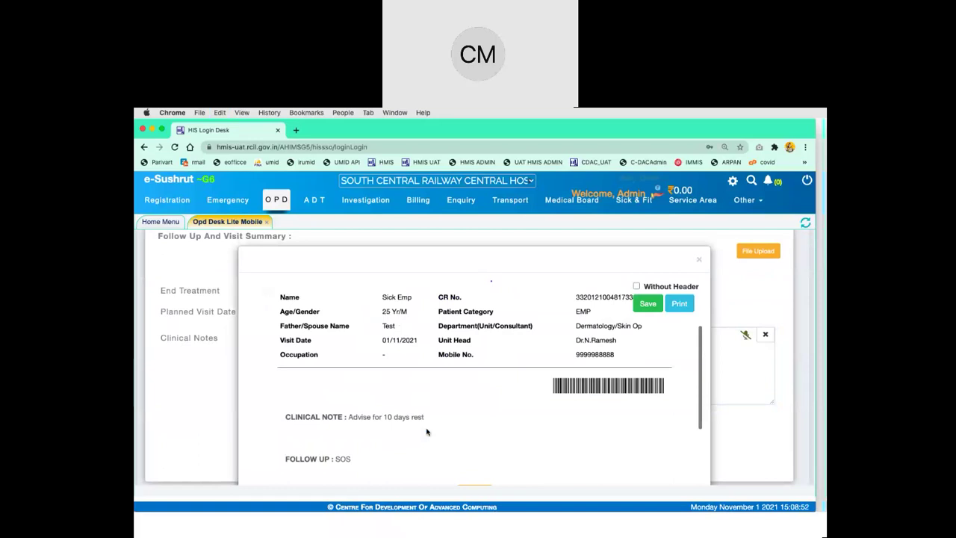
pyautogui.scroll(-3, 427, 432)
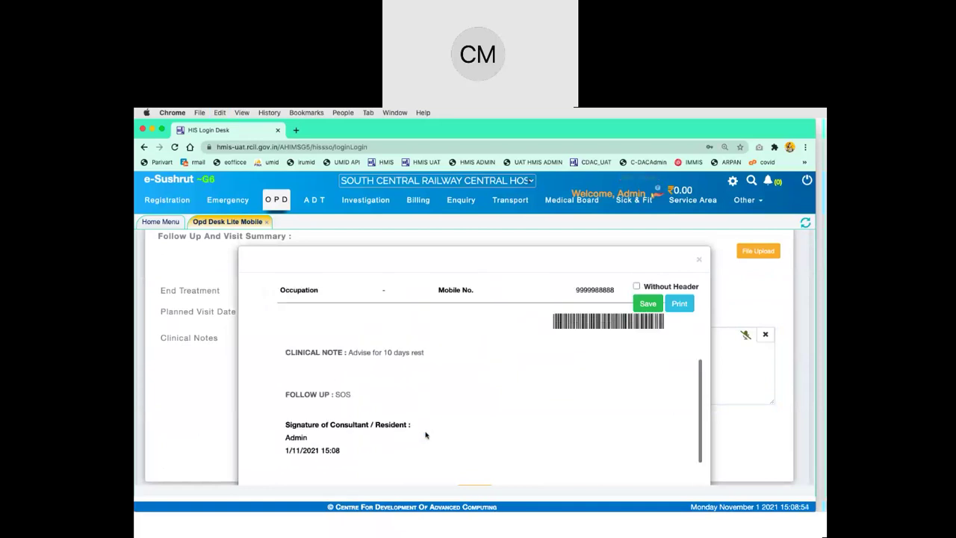
pyautogui.scroll(3, 426, 434)
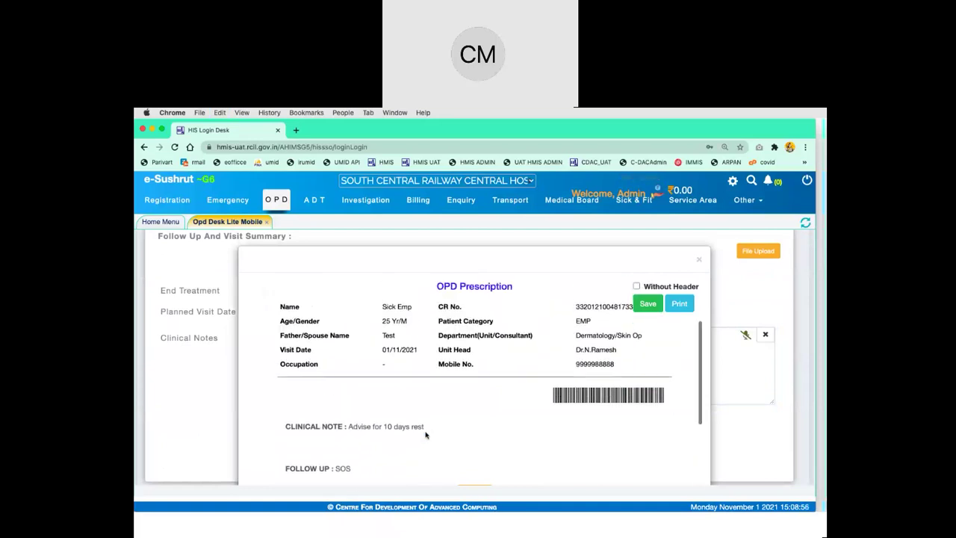
pyautogui.scroll(2, 426, 435)
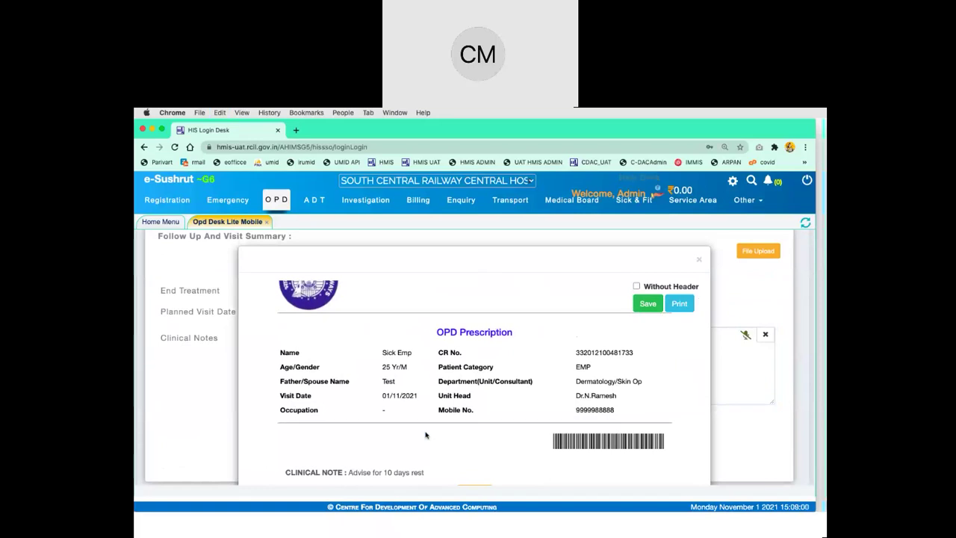
pyautogui.scroll(3, 426, 435)
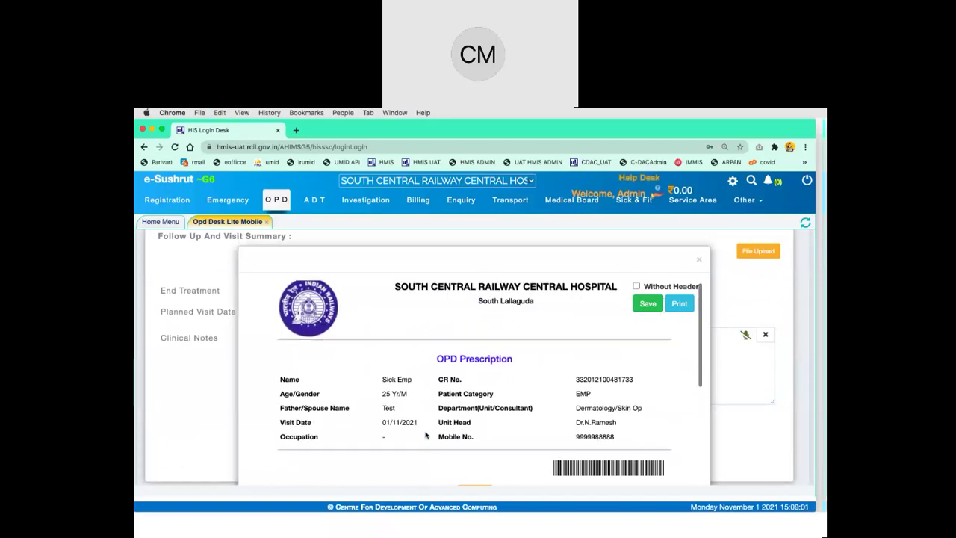
pyautogui.click(648, 303)
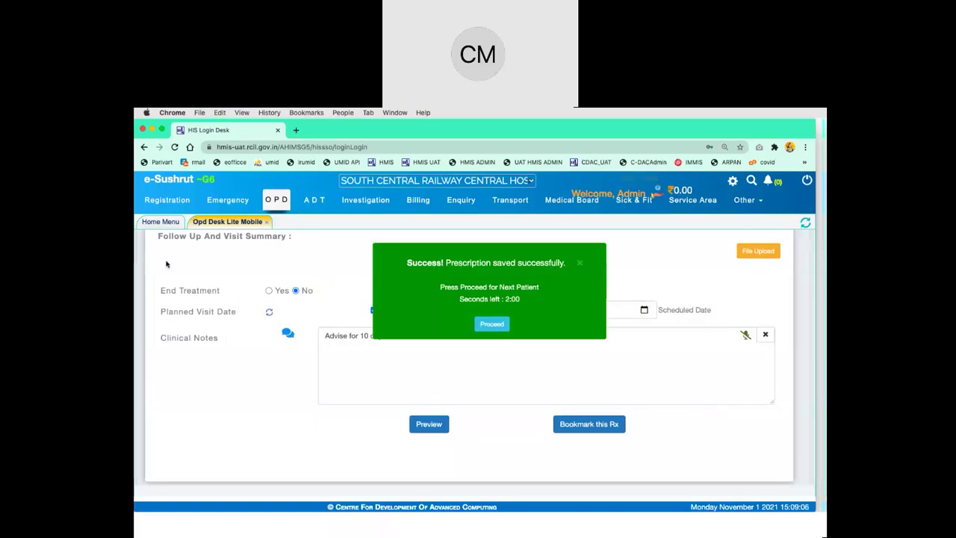
# Open the Sick & Fit module from the Home Menu
pyautogui.click(160, 222)
pyautogui.click(747, 200)
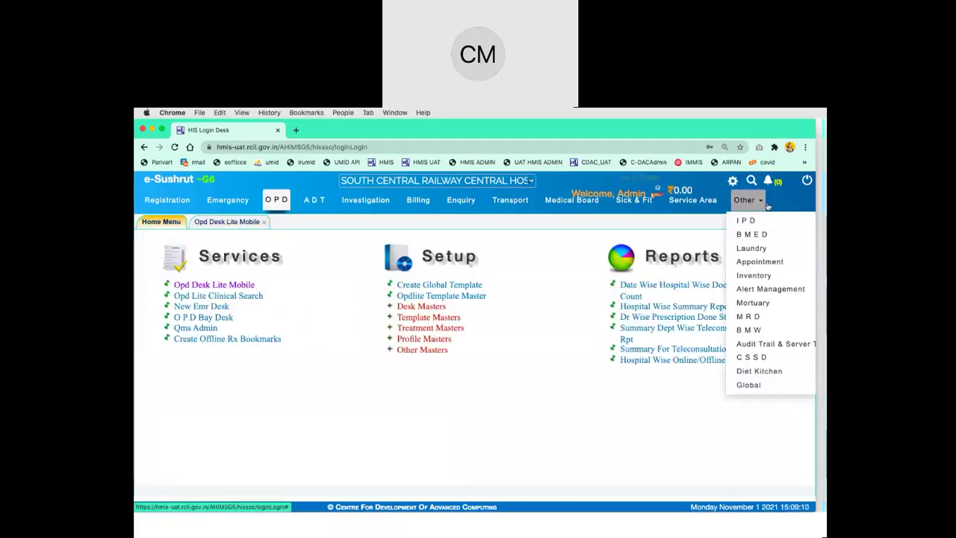
pyautogui.scroll(-1, 763, 370)
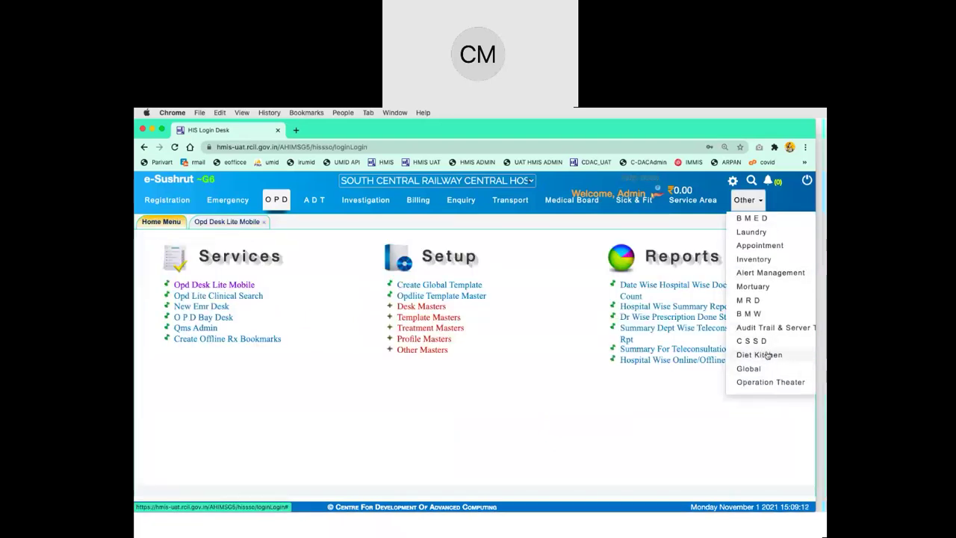
pyautogui.scroll(1, 762, 369)
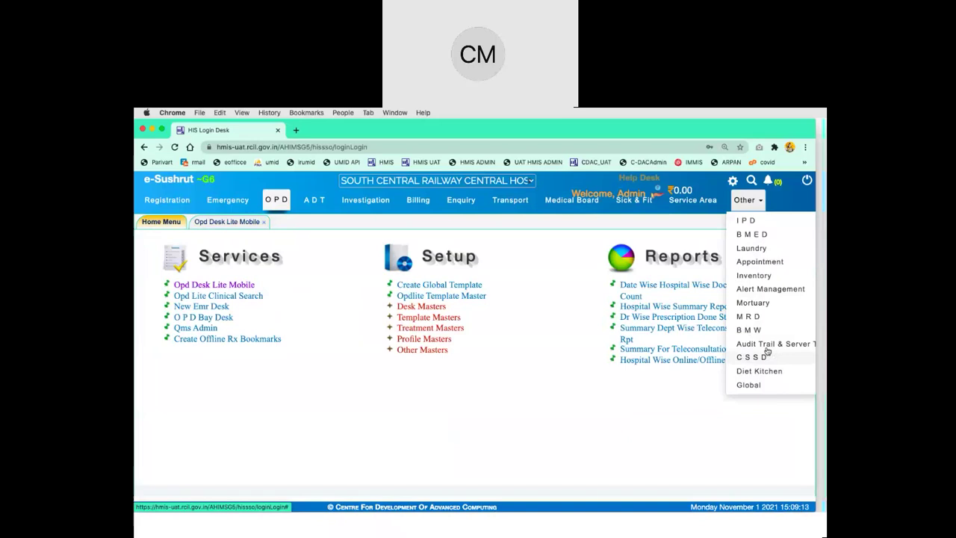
pyautogui.click(634, 201)
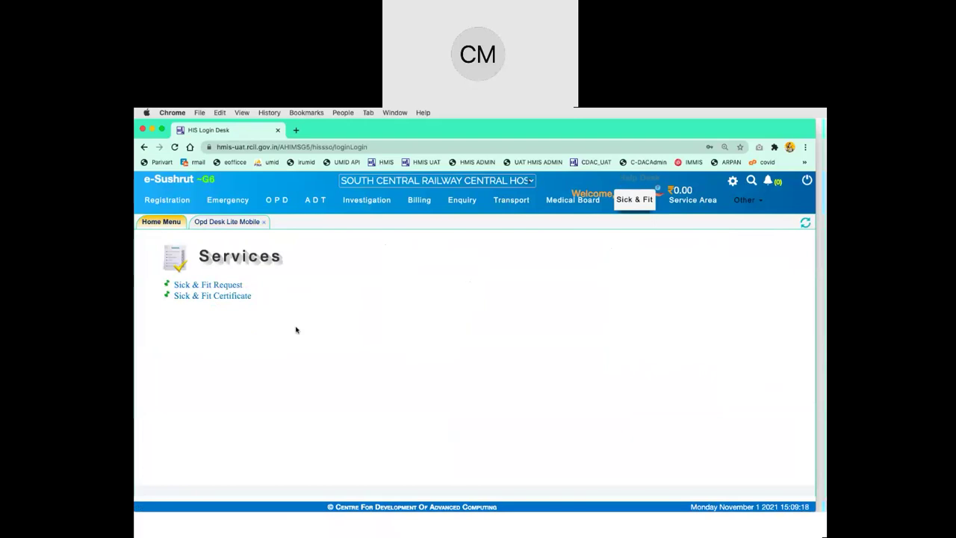
# Start a Sick & Fit Request and load the patient by pasting their CR No
pyautogui.click(224, 287)
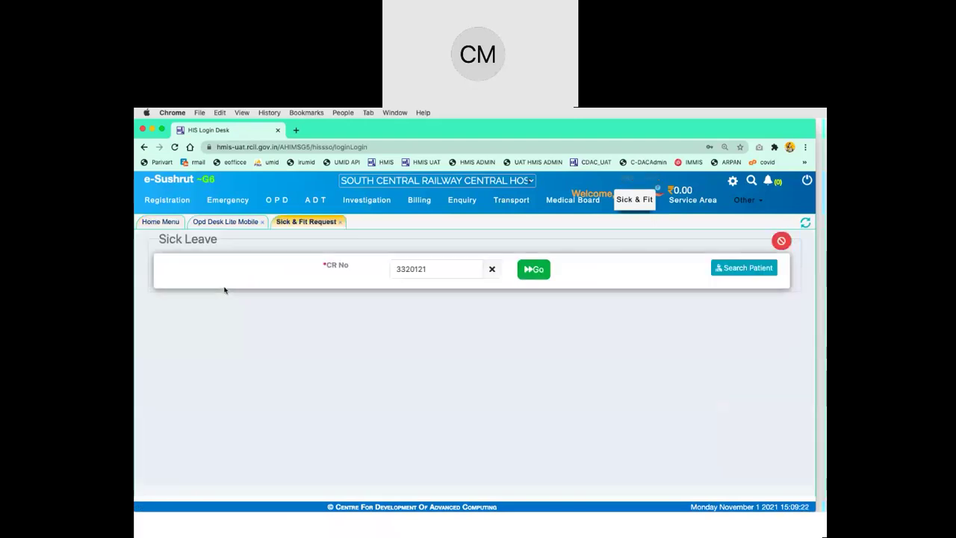
pyautogui.doubleClick(449, 266)
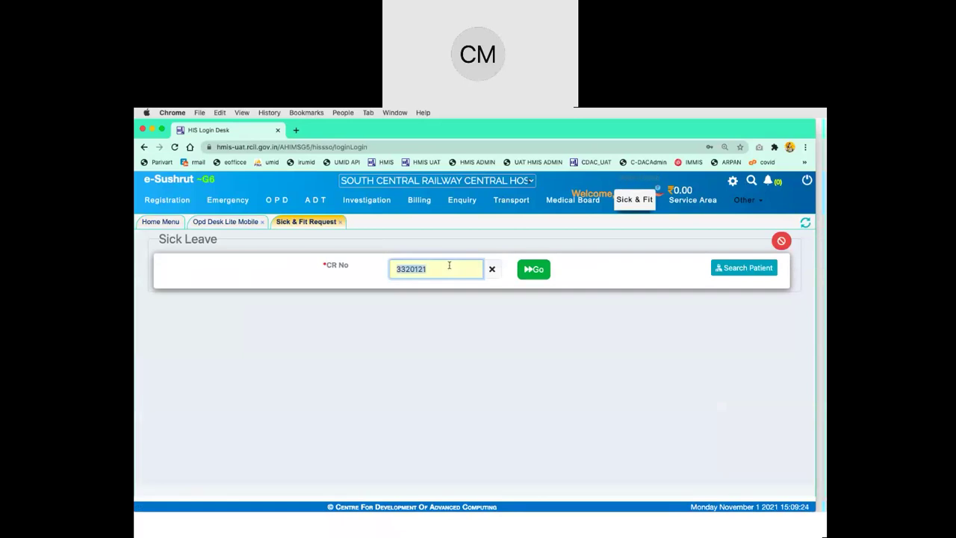
pyautogui.press('super+v')
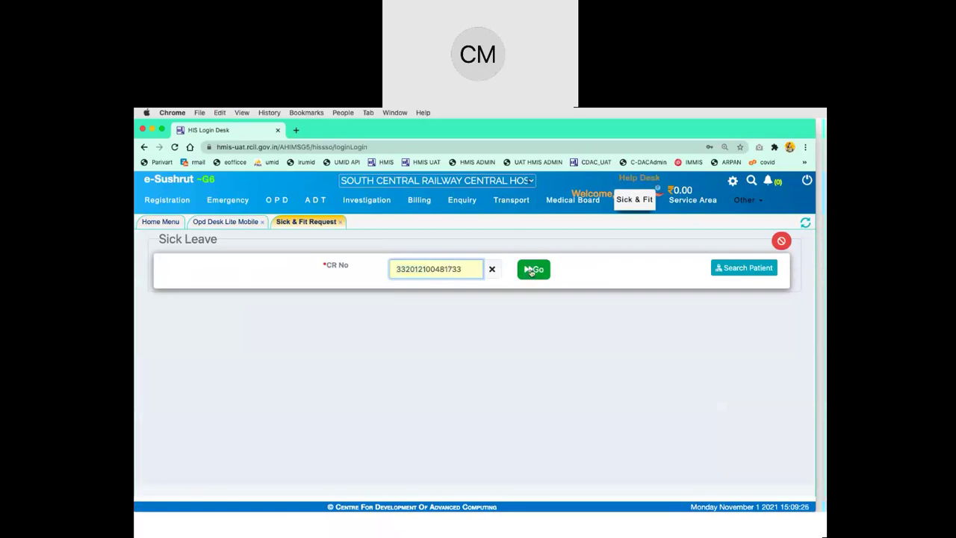
pyautogui.click(531, 269)
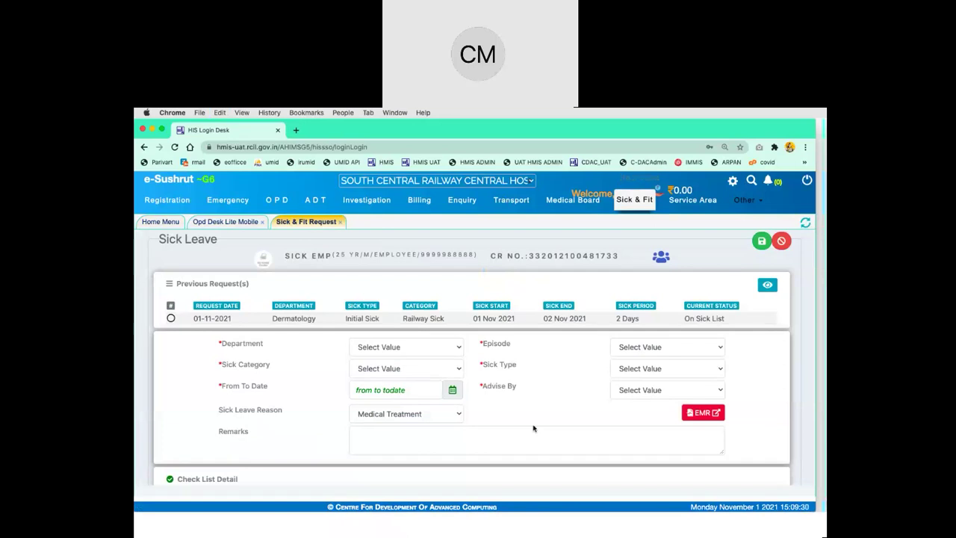
# Prefill the request from the previous Dermatology request, then cancel it
pyautogui.scroll(-1, 533, 428)
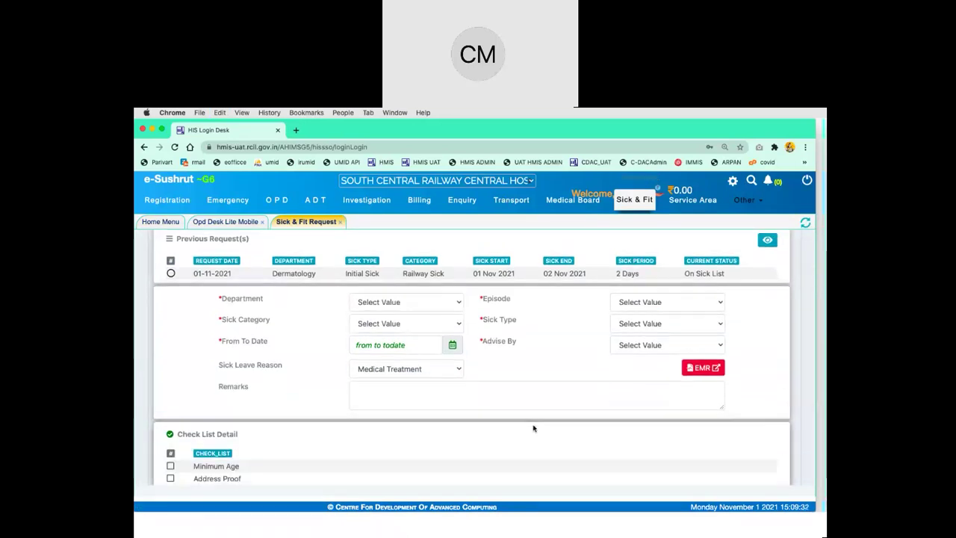
pyautogui.scroll(2, 533, 428)
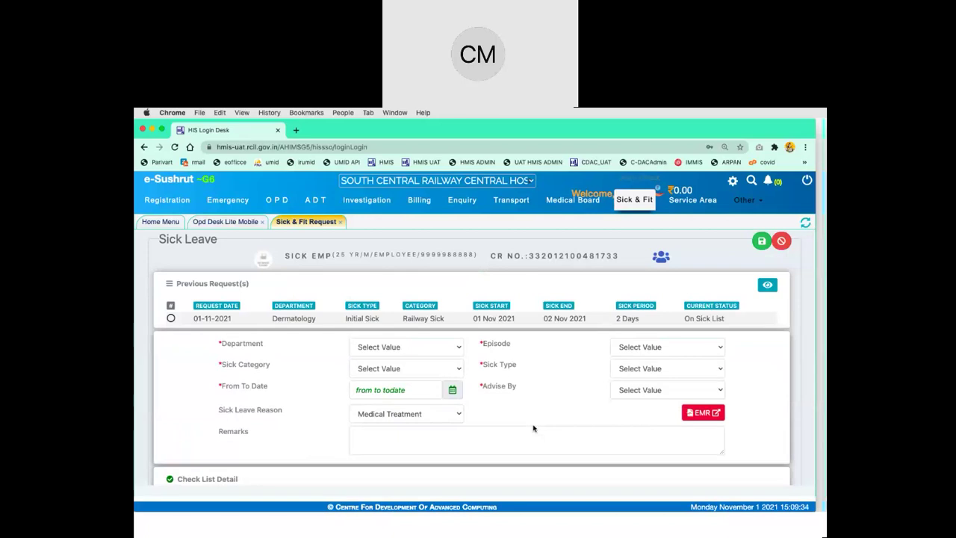
pyautogui.doubleClick(311, 319)
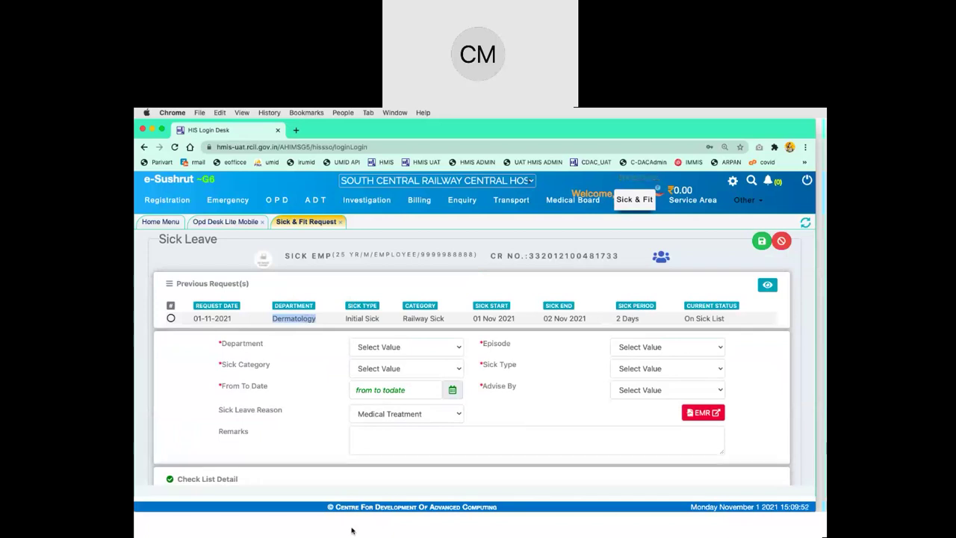
pyautogui.click(171, 319)
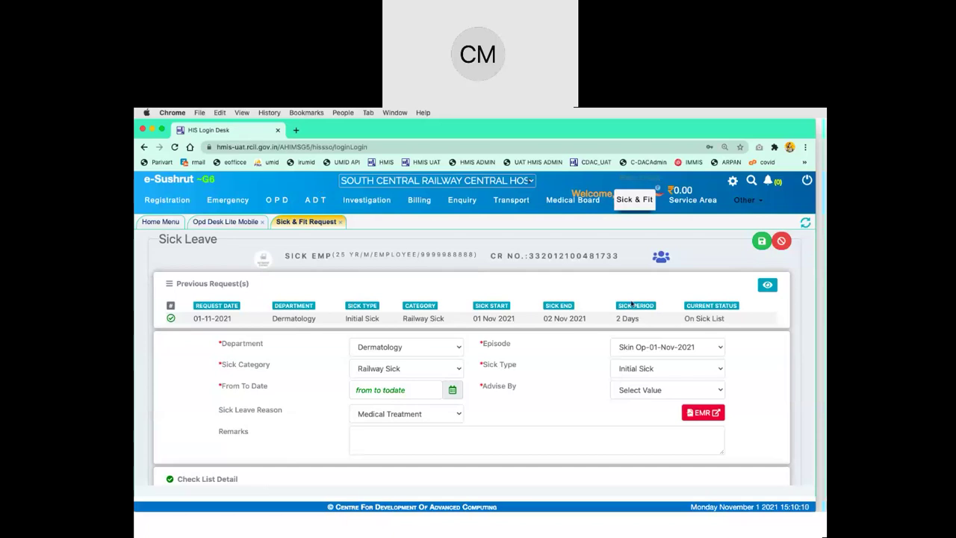
pyautogui.click(781, 241)
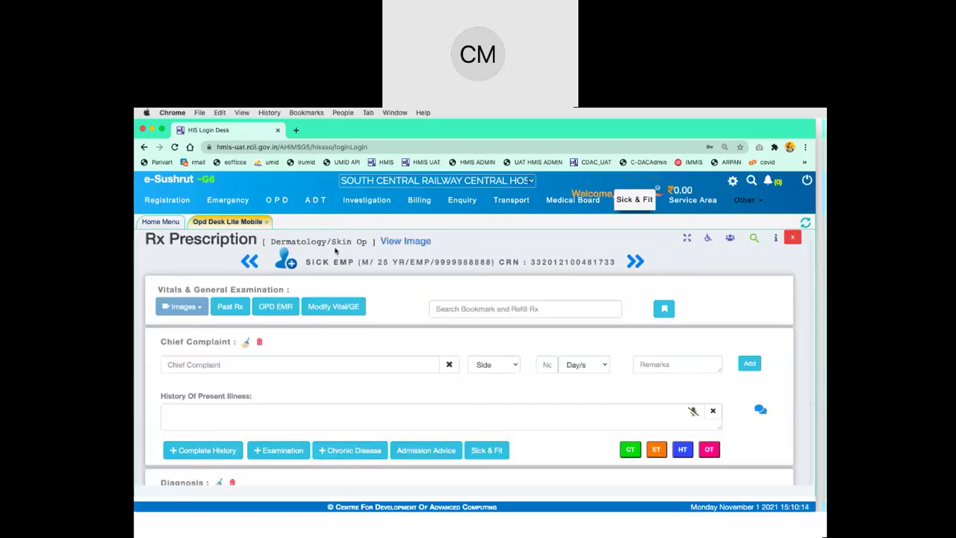
# Close the Rx Prescription and return to the patient list
pyautogui.click(794, 239)
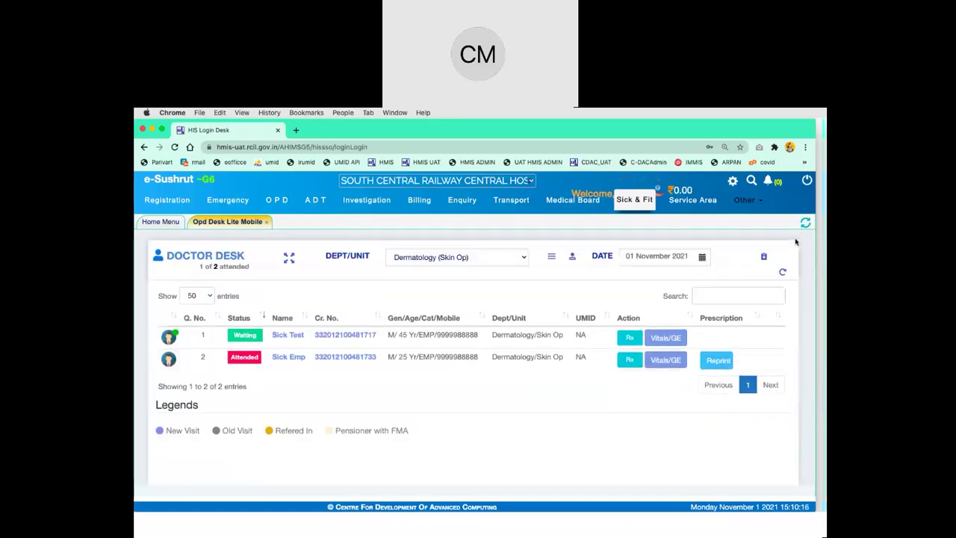
pyautogui.click(442, 261)
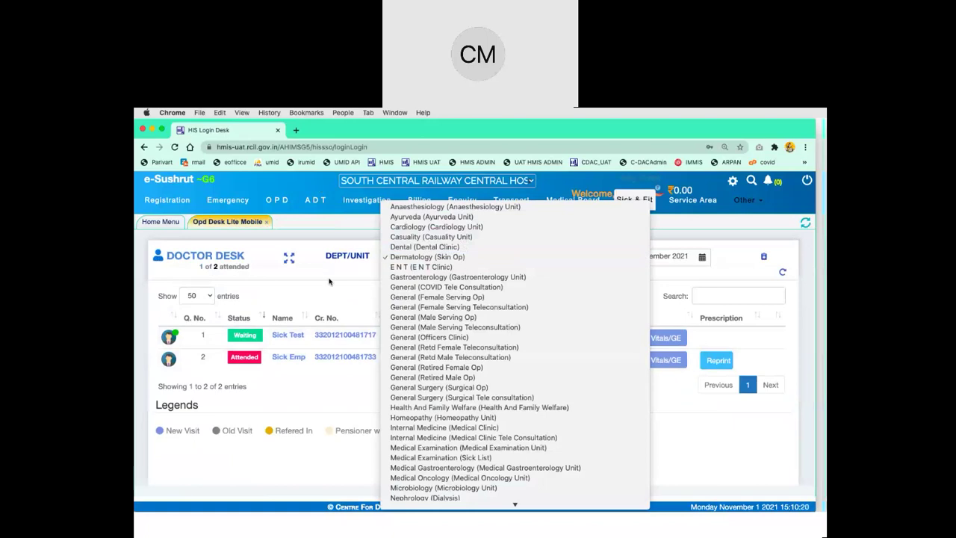
pyautogui.click(329, 275)
# Start a patient registration with General department and General(Female Serving Opd) unit
pyautogui.click(161, 222)
pyautogui.click(234, 284)
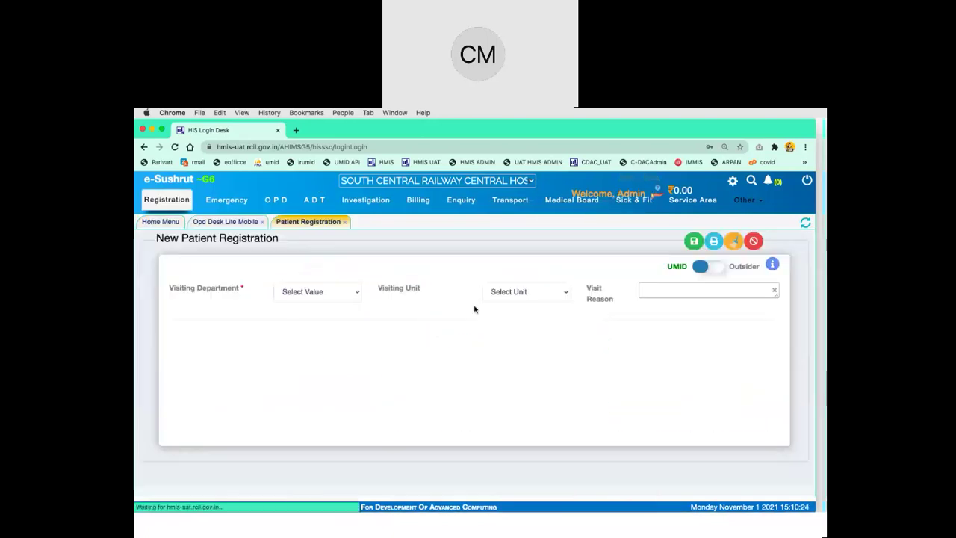
pyautogui.click(312, 297)
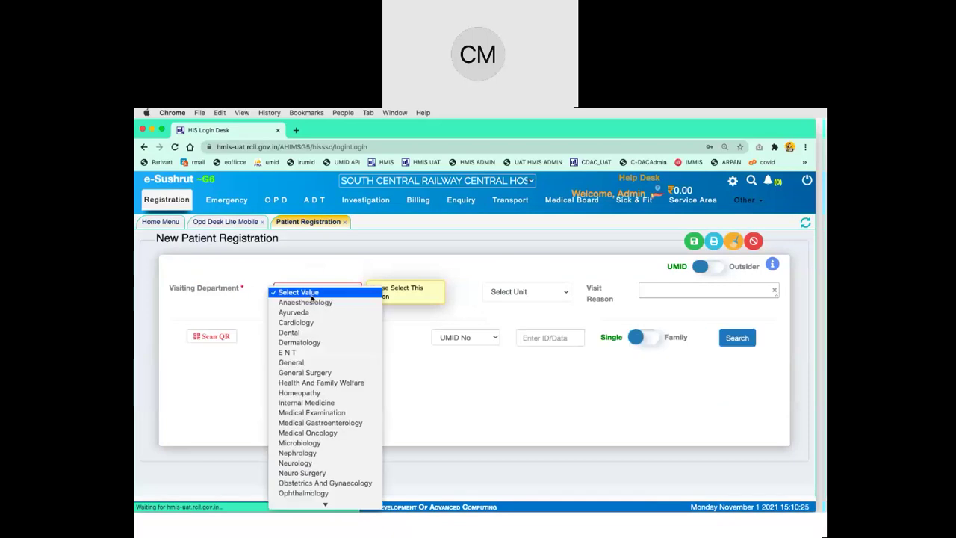
pyautogui.click(327, 364)
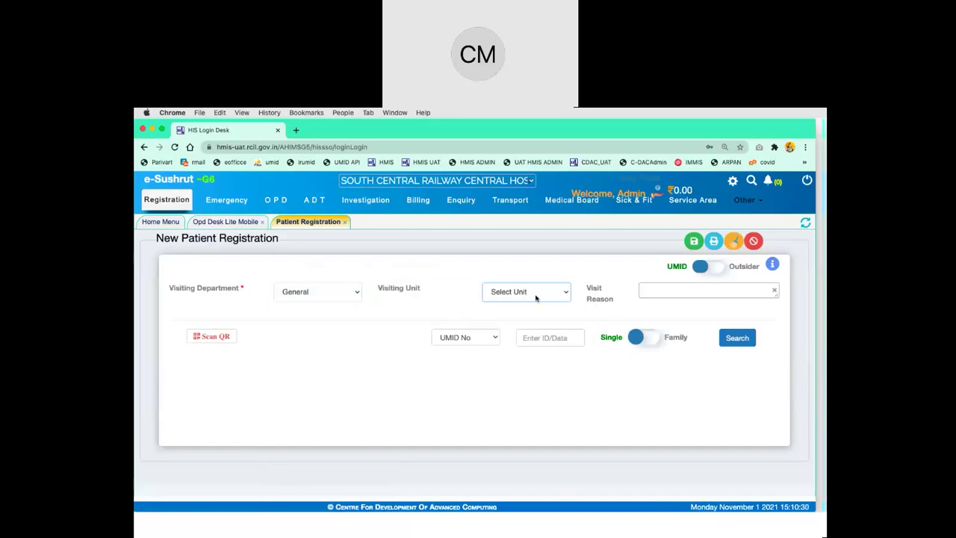
pyautogui.click(526, 291)
pyautogui.click(536, 303)
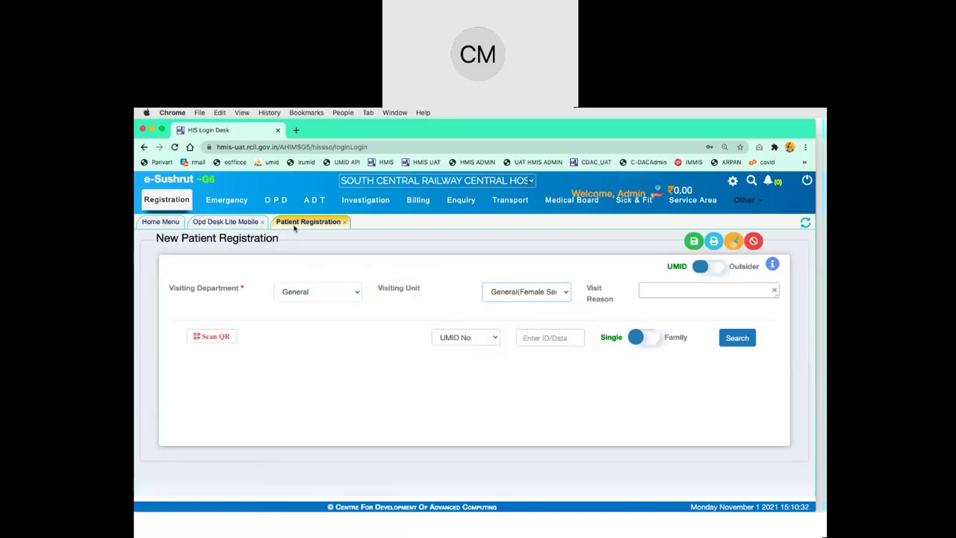
pyautogui.click(634, 200)
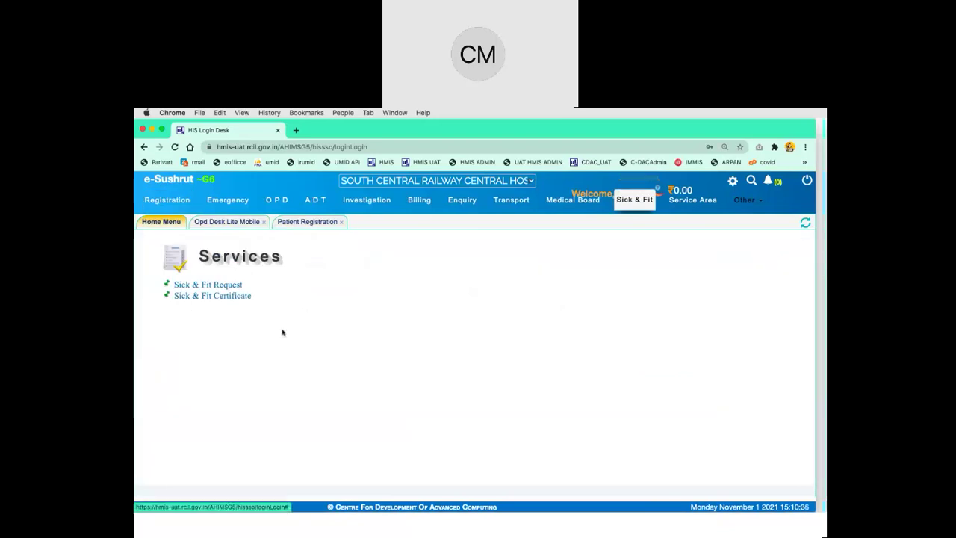
# Start a new Sick & Fit request and search for the patient by their mobile number
pyautogui.click(243, 296)
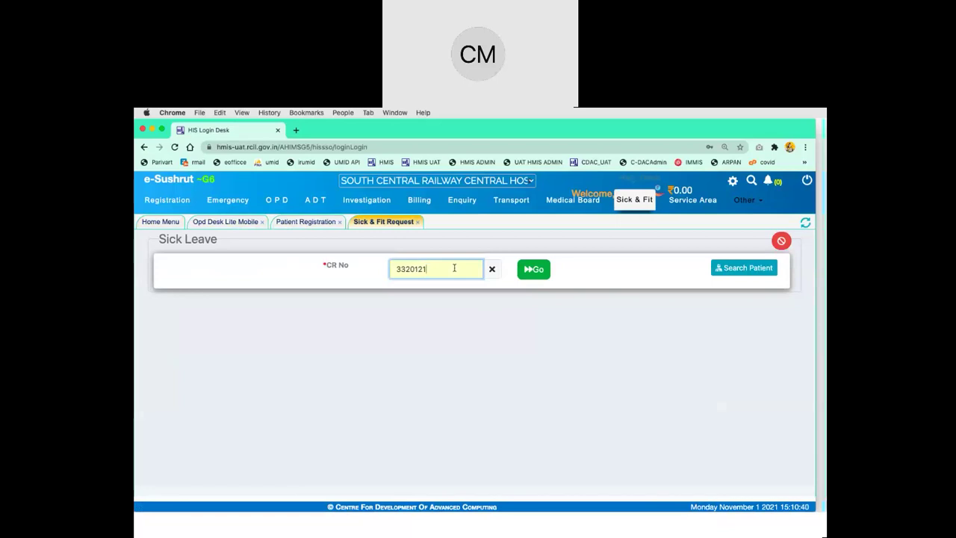
pyautogui.click(744, 267)
pyautogui.click(526, 287)
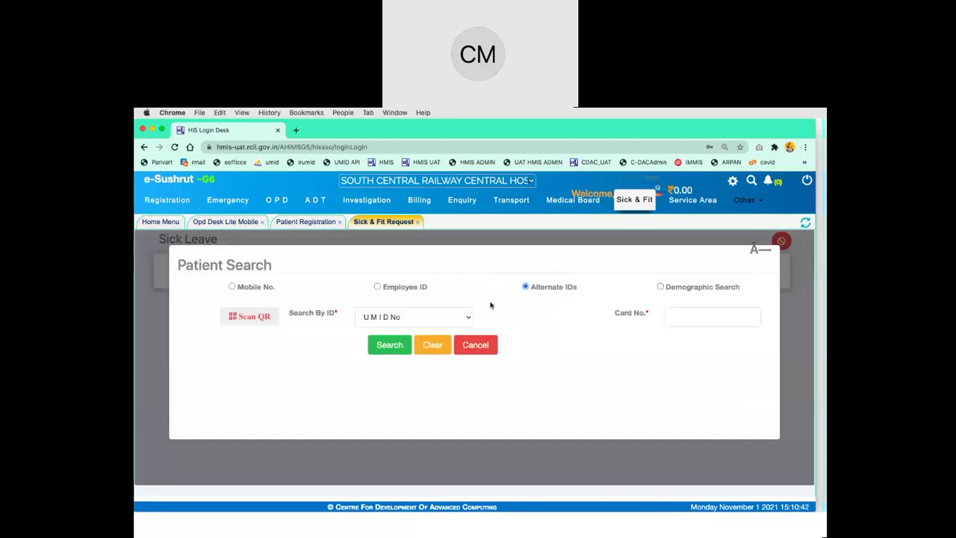
pyautogui.click(447, 312)
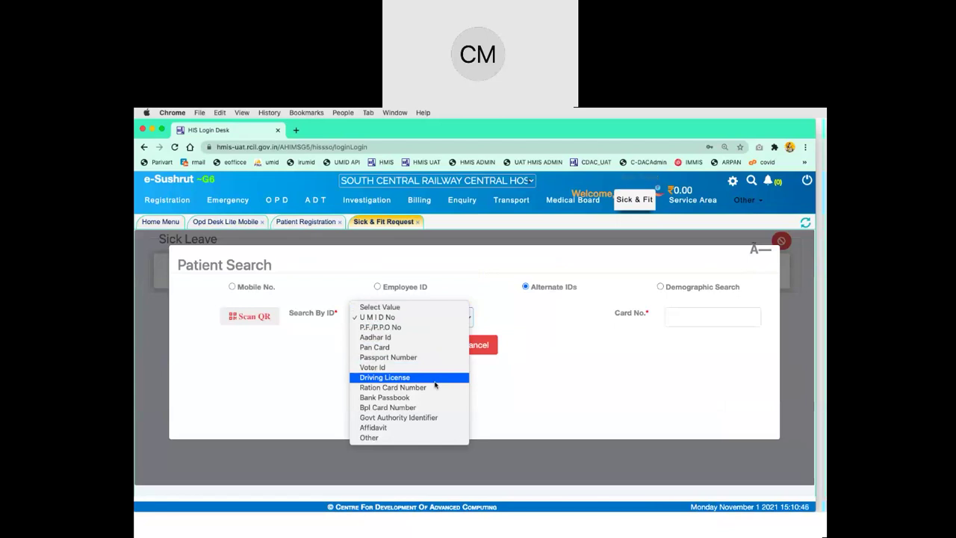
pyautogui.click(553, 341)
pyautogui.click(233, 287)
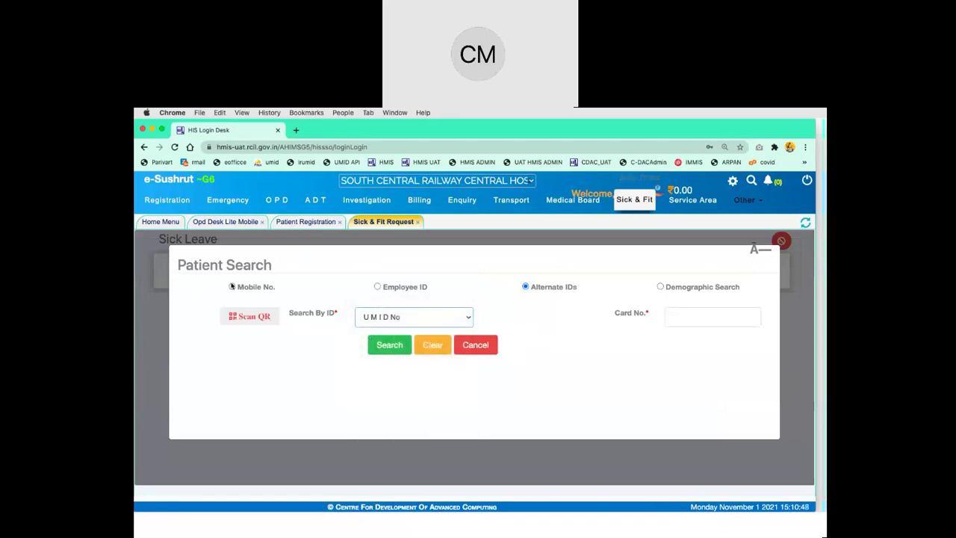
pyautogui.click(337, 319)
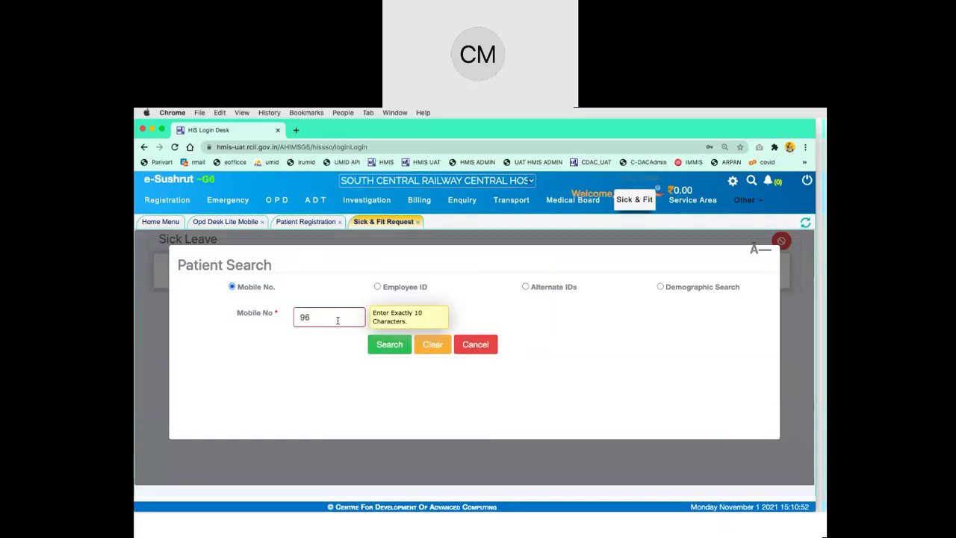
pyautogui.click(391, 347)
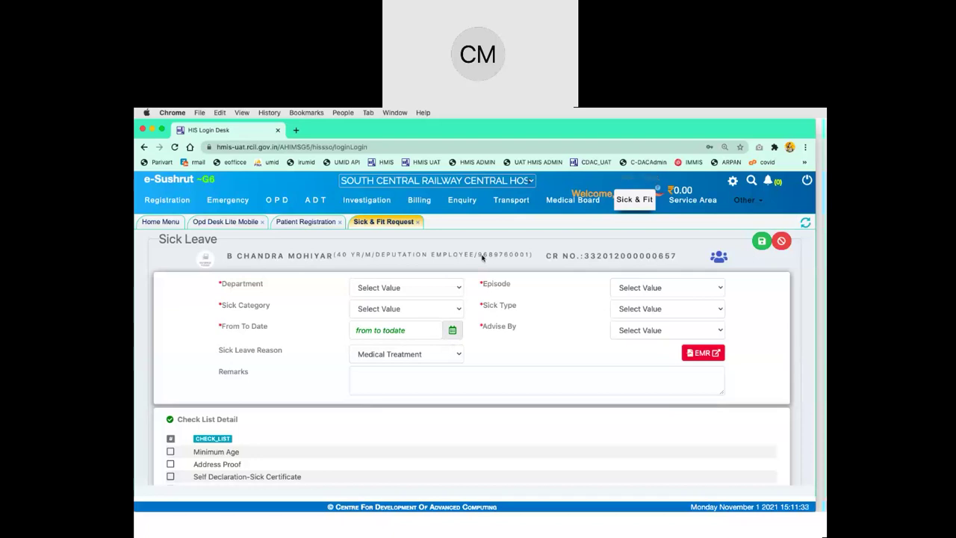
# Fill the request: Dermatology, Railway Sick, Initial Sick, 01/11/2021, plus an advising doctor
pyautogui.click(425, 289)
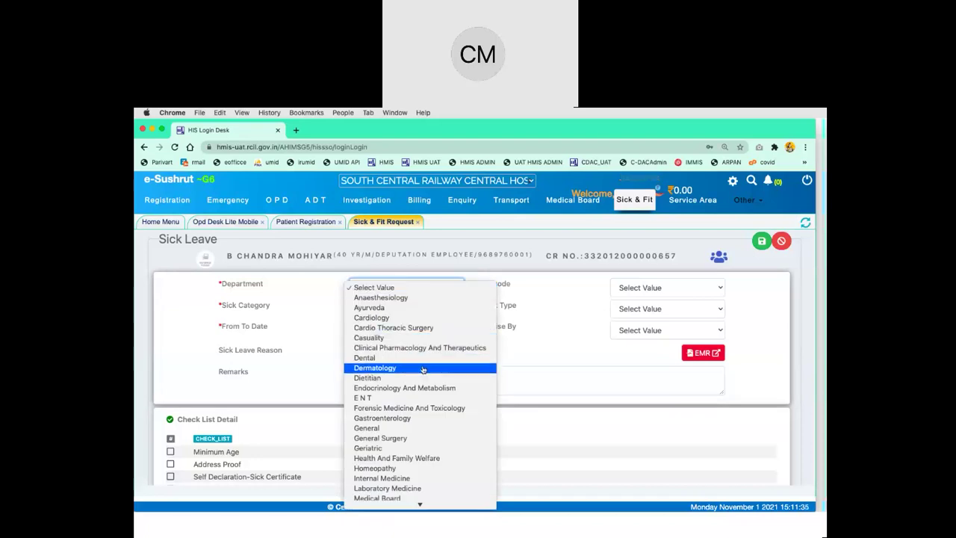
pyautogui.click(396, 368)
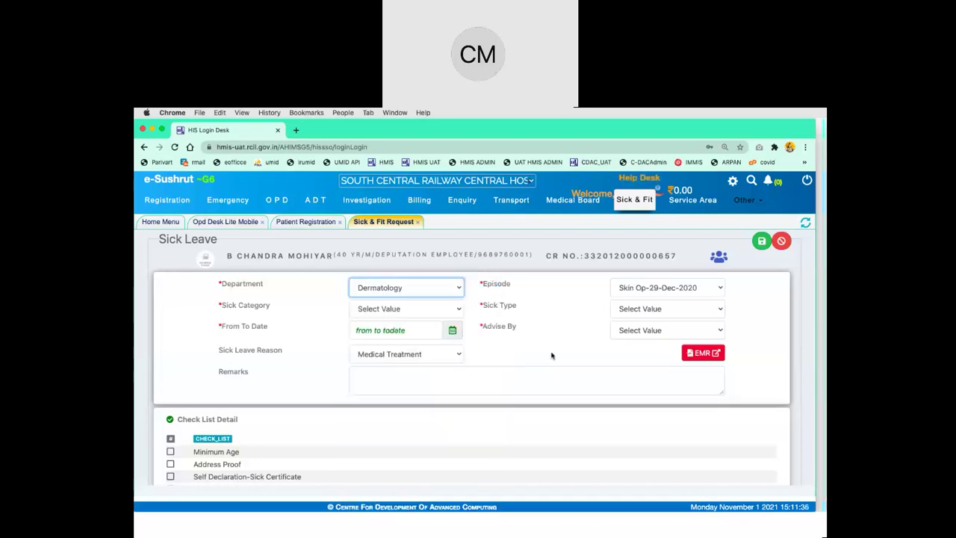
pyautogui.click(440, 310)
pyautogui.click(440, 318)
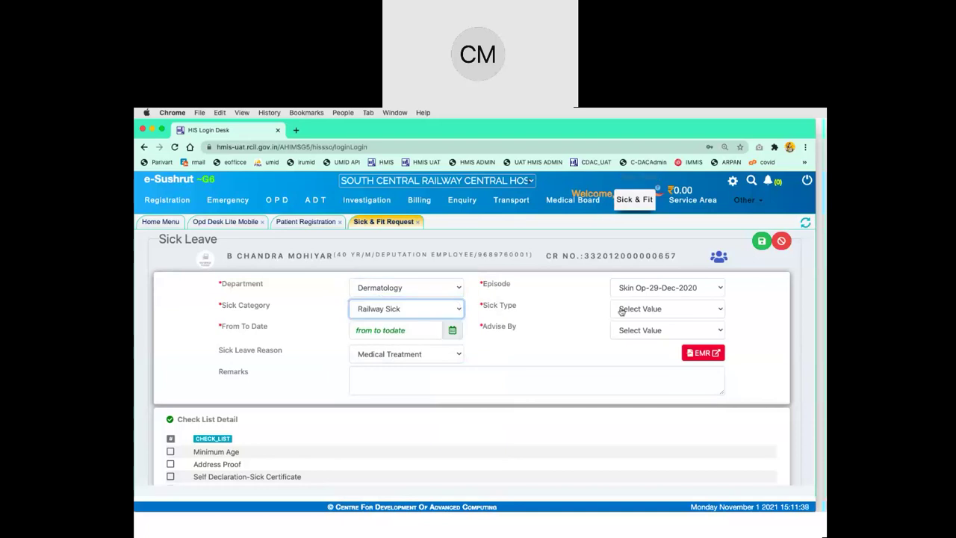
pyautogui.click(656, 310)
pyautogui.click(658, 319)
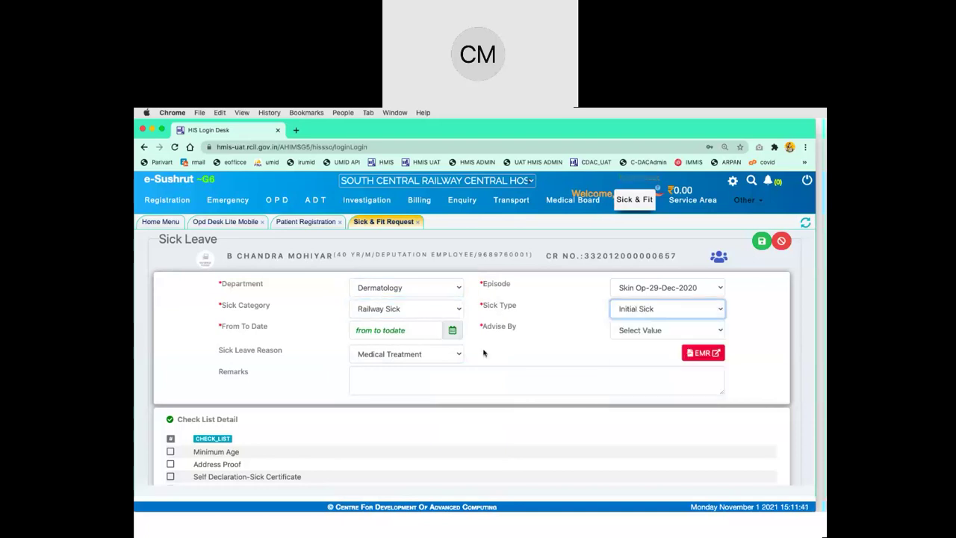
pyautogui.click(453, 332)
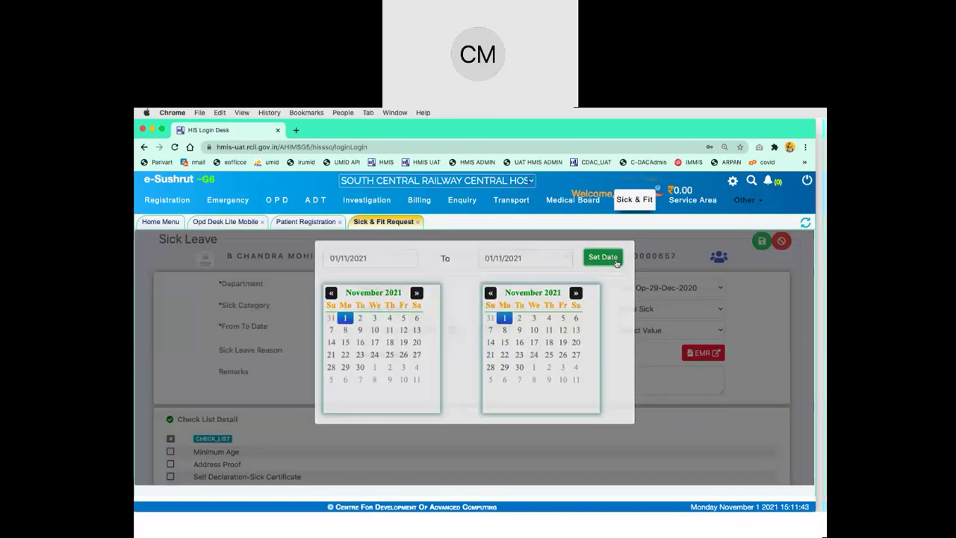
pyautogui.click(603, 250)
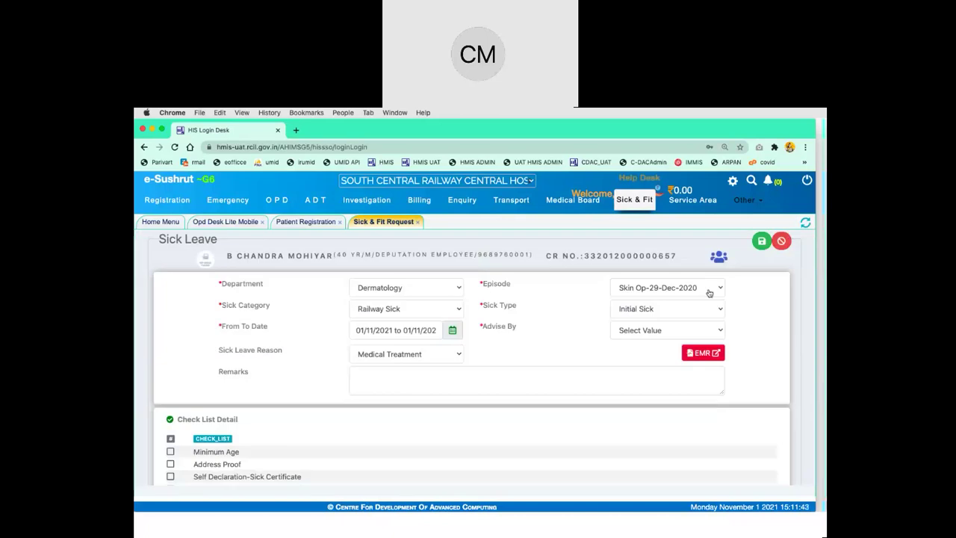
pyautogui.click(660, 330)
pyautogui.click(666, 382)
# Add remarks 'sick fit module deomo', save the request, and close Patient Registration
pyautogui.click(476, 387)
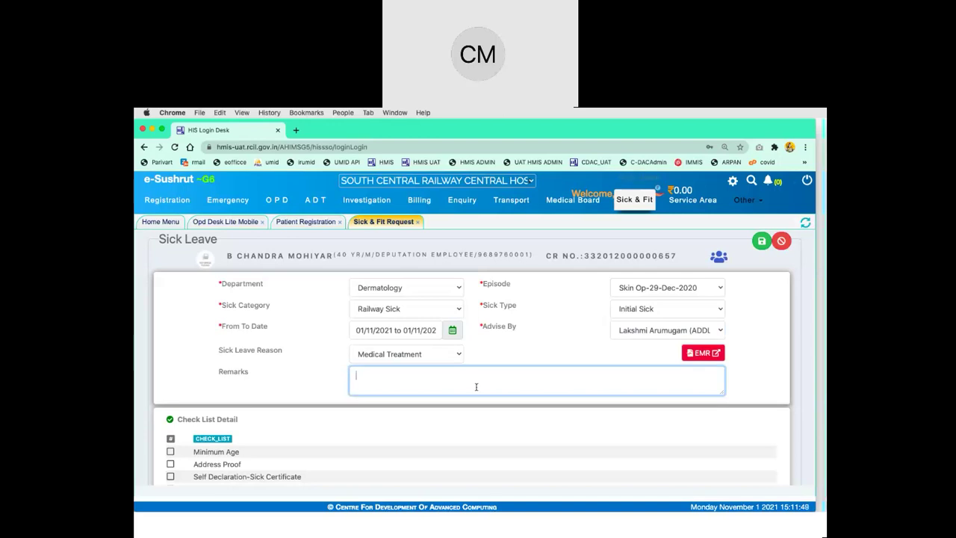
pyautogui.write('sick fit module deomo')
pyautogui.click(576, 345)
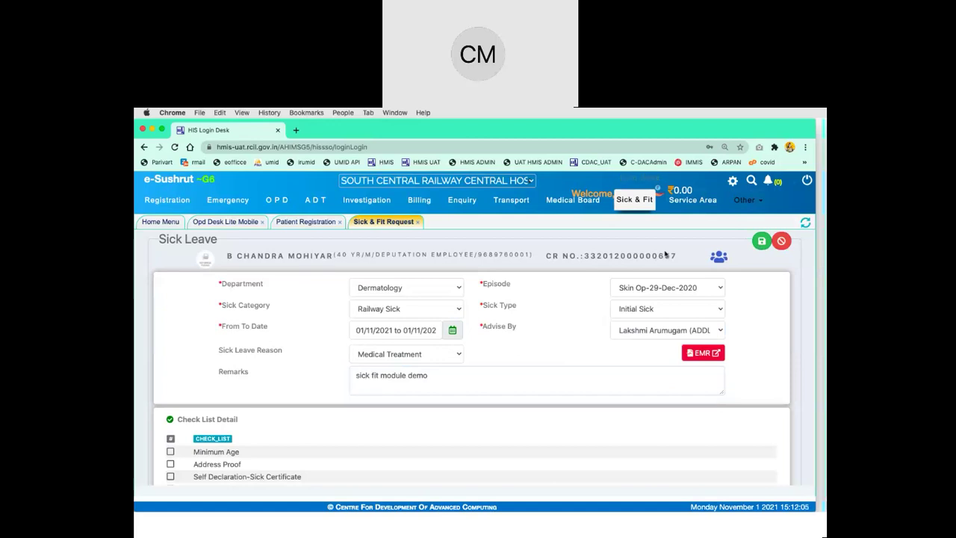
pyautogui.doubleClick(657, 256)
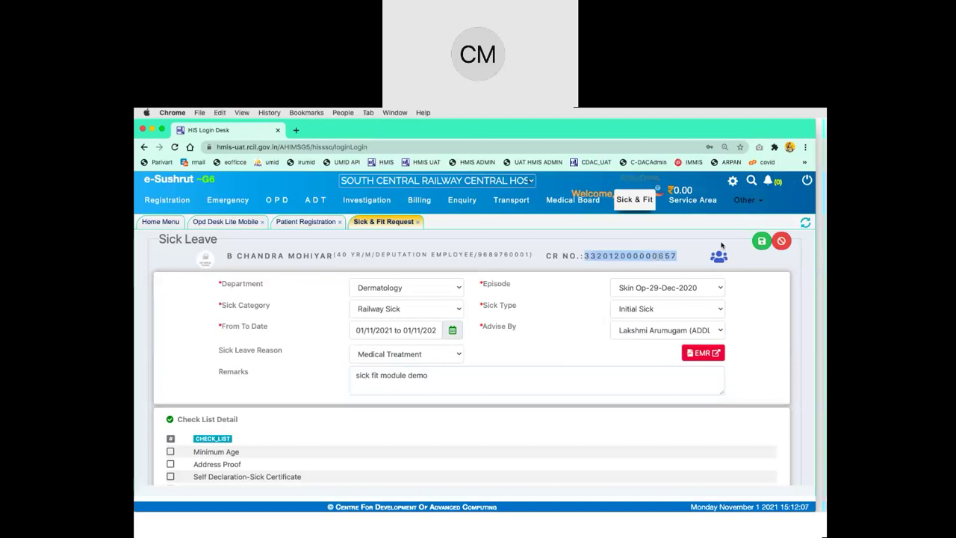
pyautogui.click(765, 242)
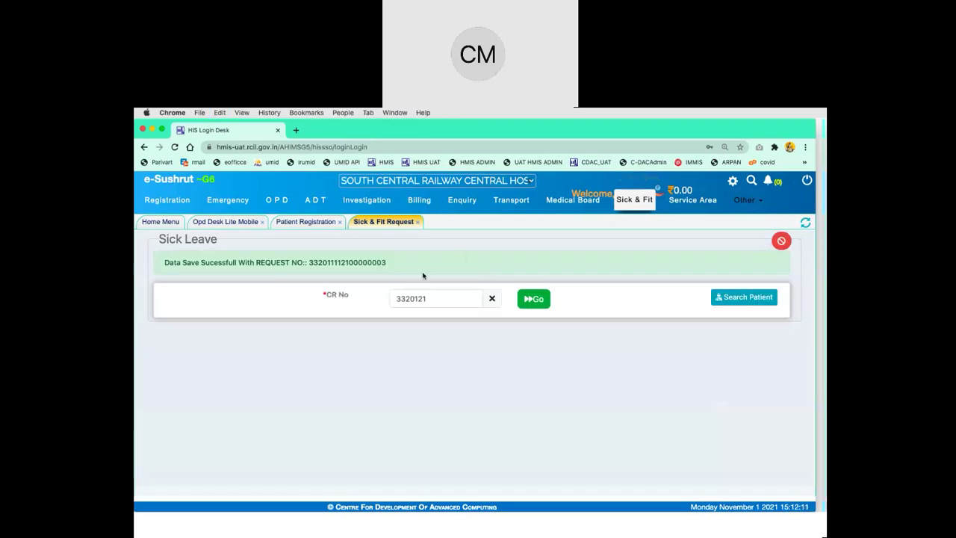
pyautogui.doubleClick(358, 262)
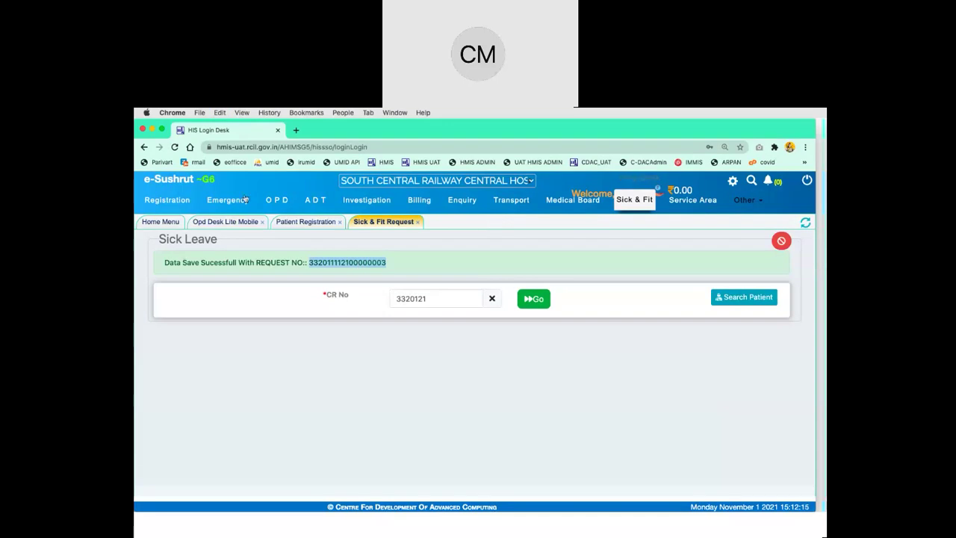
pyautogui.click(340, 223)
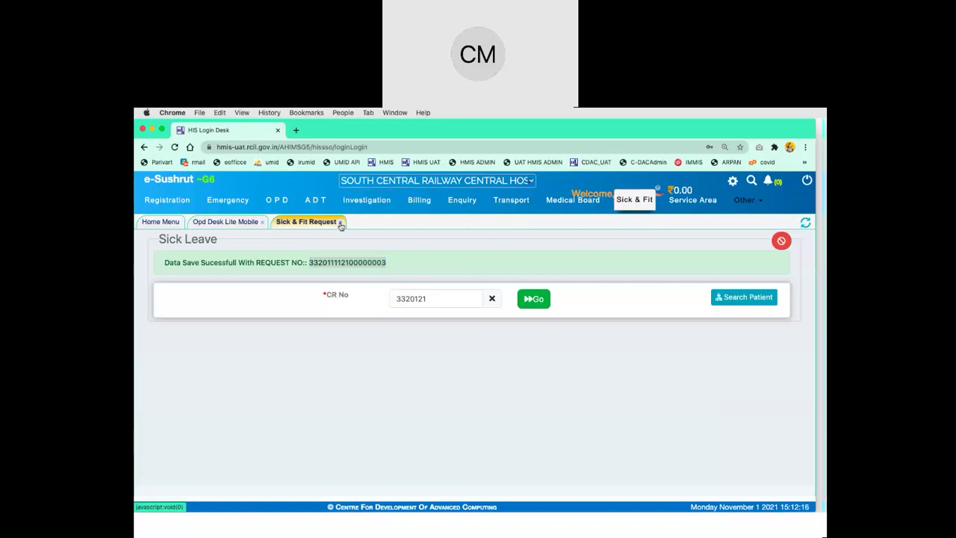
# Open the Sick & Fit Certificate list and inspect a sick record's dates and department
pyautogui.click(340, 222)
pyautogui.click(228, 295)
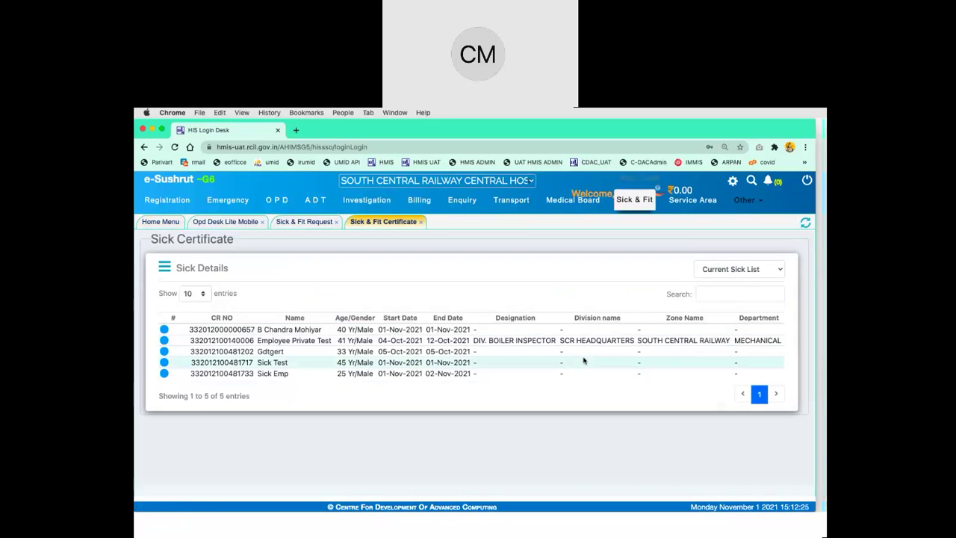
pyautogui.moveTo(479, 329); pyautogui.dragTo(165, 378)
pyautogui.click(164, 322)
pyautogui.moveTo(203, 322); pyautogui.dragTo(566, 348)
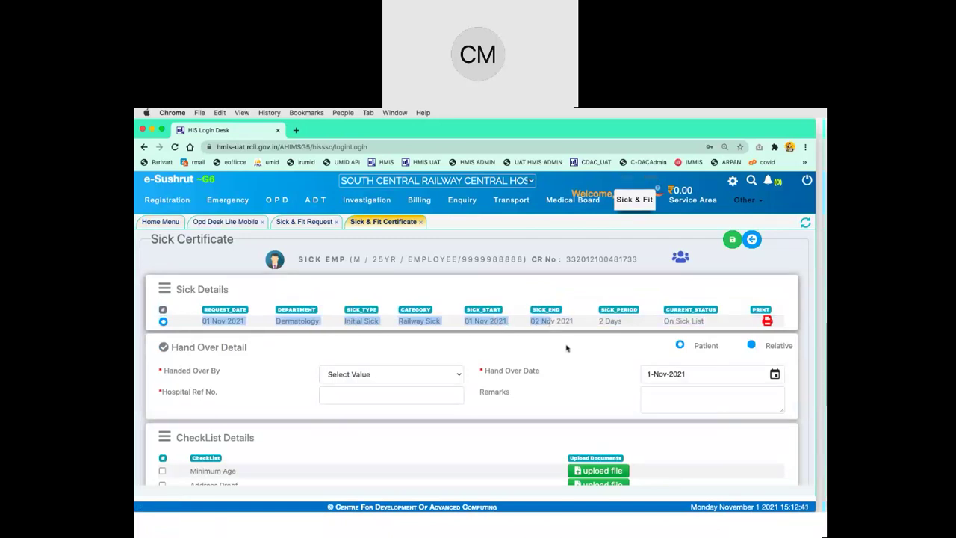
pyautogui.click(572, 351)
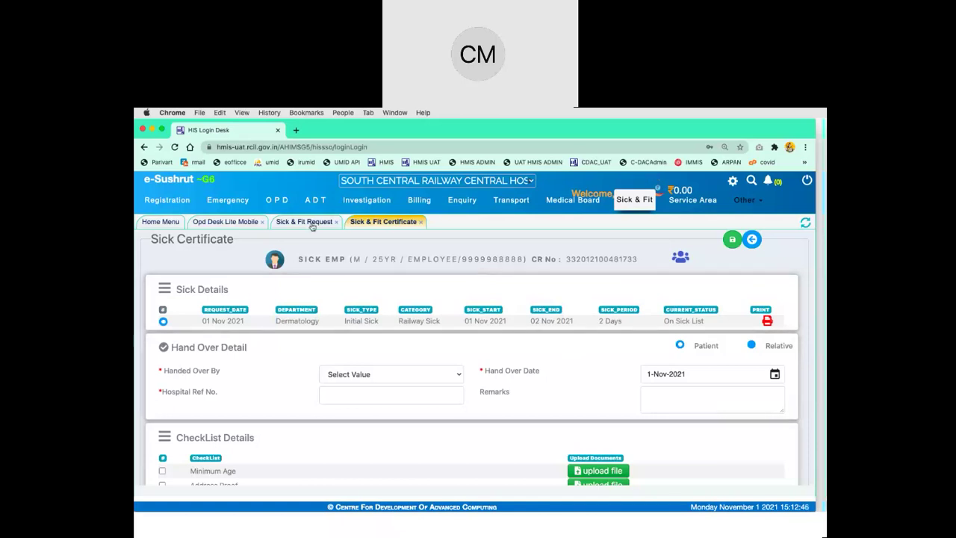
# Return to the current sick list and show hand-over details for the 01 Nov 2021 record
pyautogui.click(756, 243)
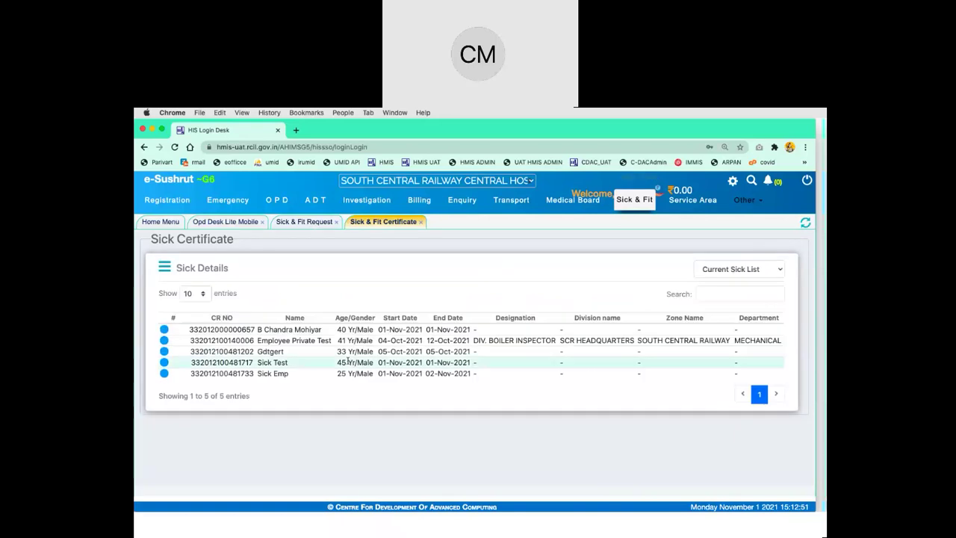
pyautogui.click(164, 330)
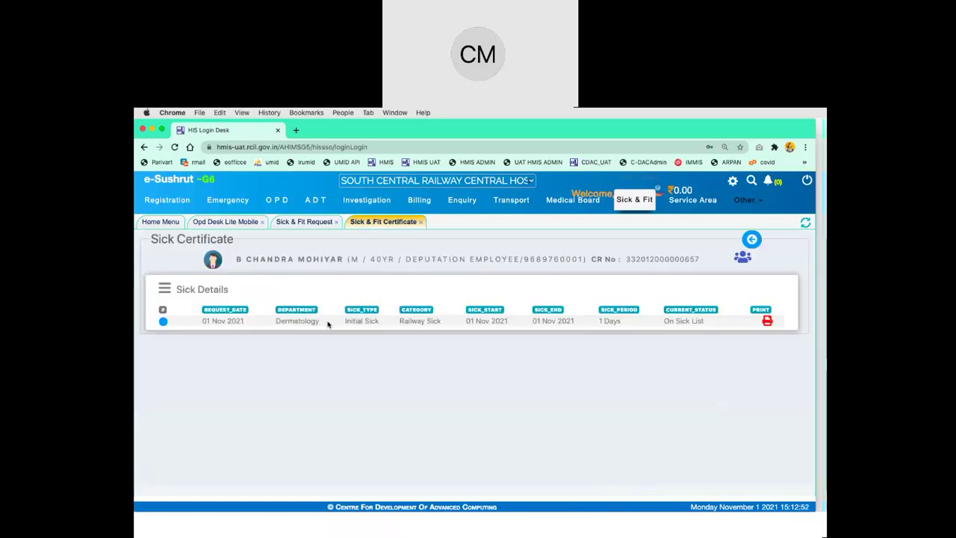
pyautogui.click(163, 321)
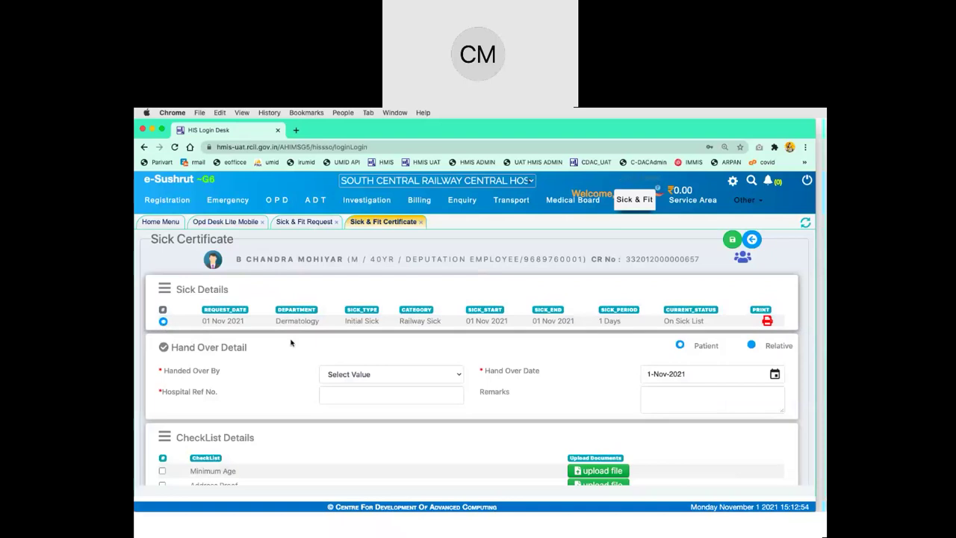
pyautogui.scroll(-4, 294, 351)
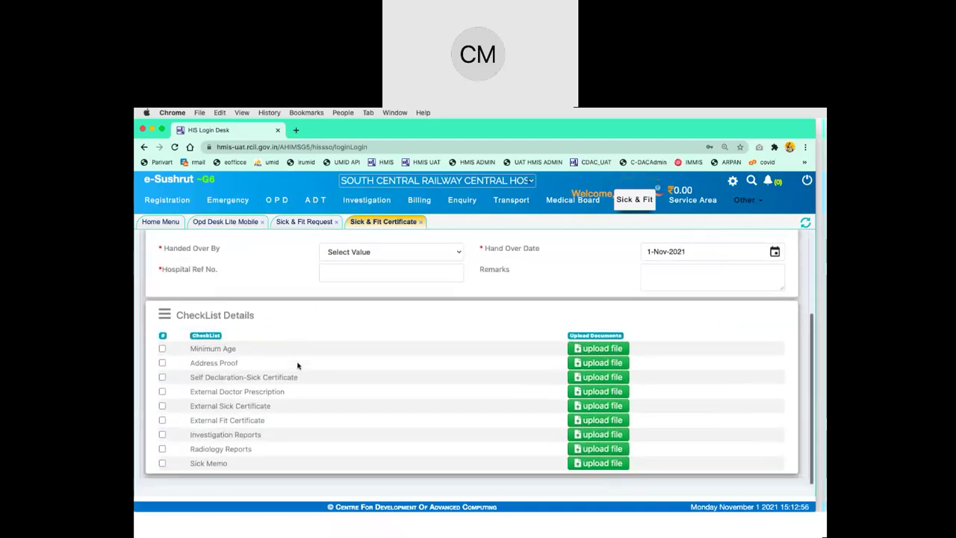
pyautogui.scroll(4, 297, 366)
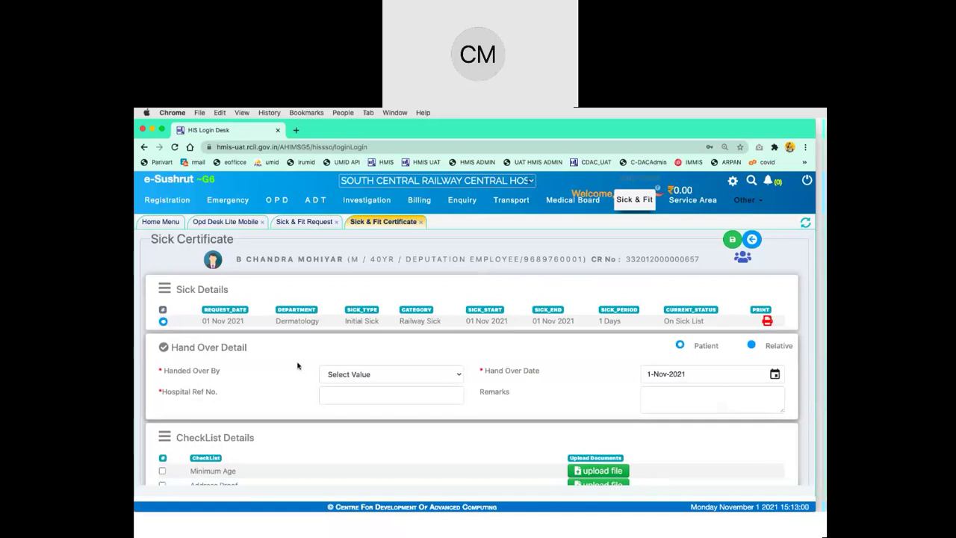
# Choose the handing-over staff member and enter Hospital Ref No. 1234
pyautogui.click(378, 372)
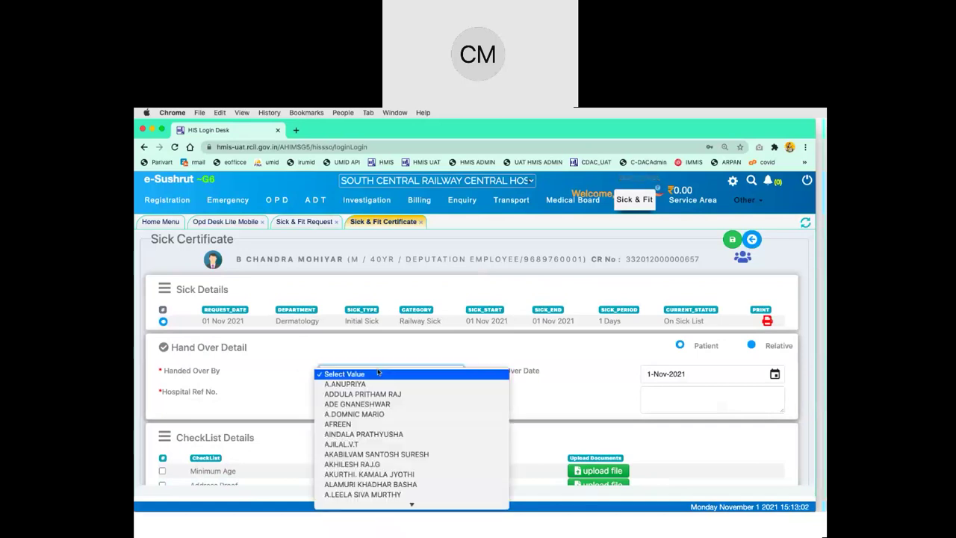
pyautogui.click(418, 386)
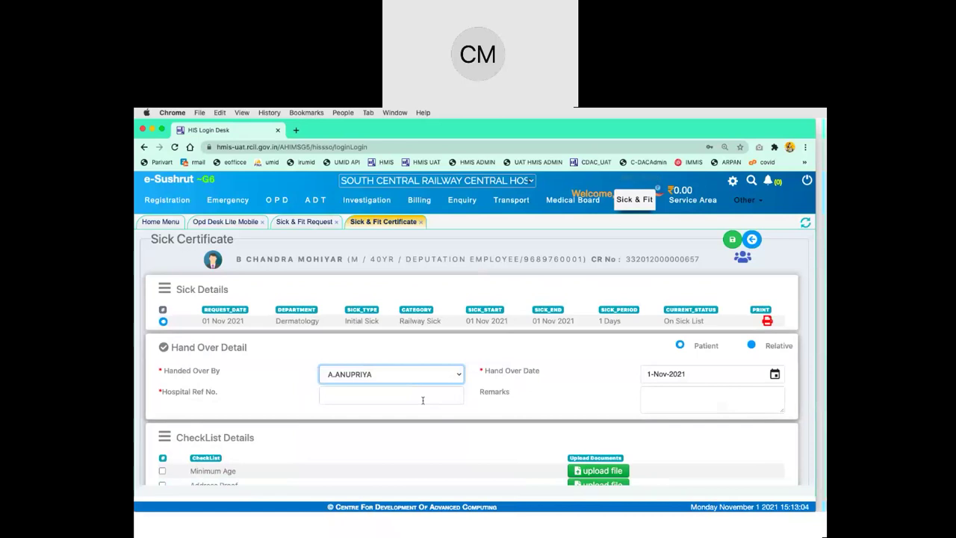
pyautogui.rightClick(423, 400)
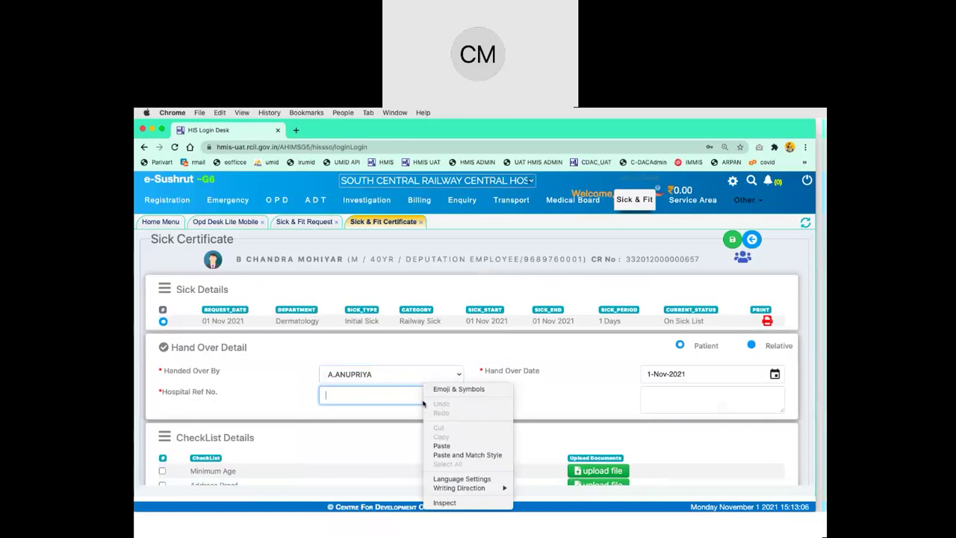
pyautogui.press('Down')
pyautogui.click(349, 402)
pyautogui.write('1234')
pyautogui.scroll(-1, 350, 398)
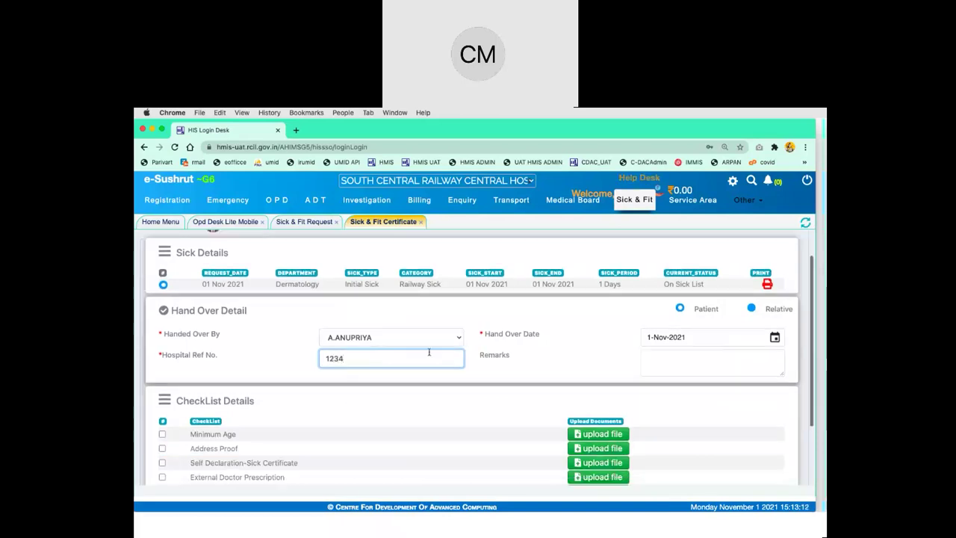
# Enter hand-over remarks 'ok' and tick Investigation Reports in the checklist
pyautogui.click(673, 366)
pyautogui.write('ok')
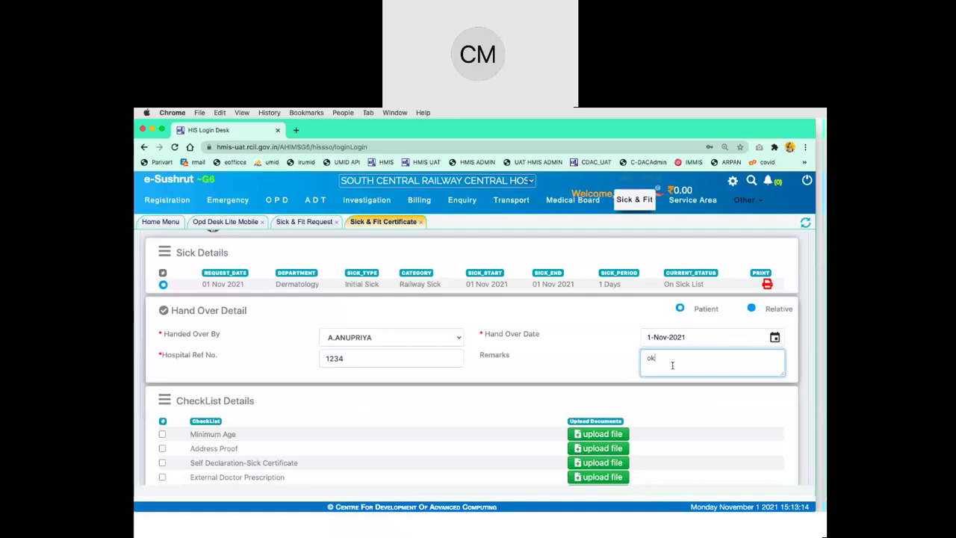
pyautogui.click(512, 430)
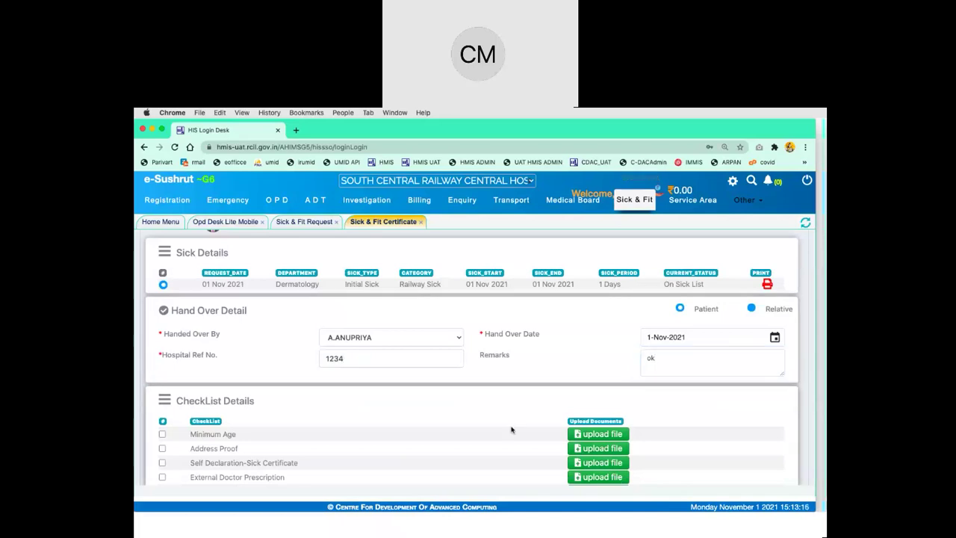
pyautogui.scroll(-2, 512, 429)
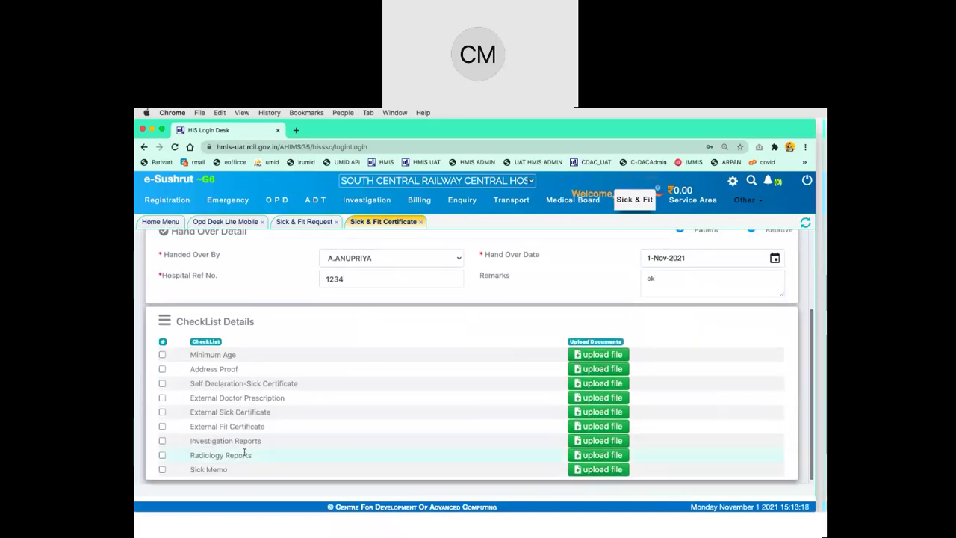
pyautogui.click(162, 441)
pyautogui.scroll(1, 162, 448)
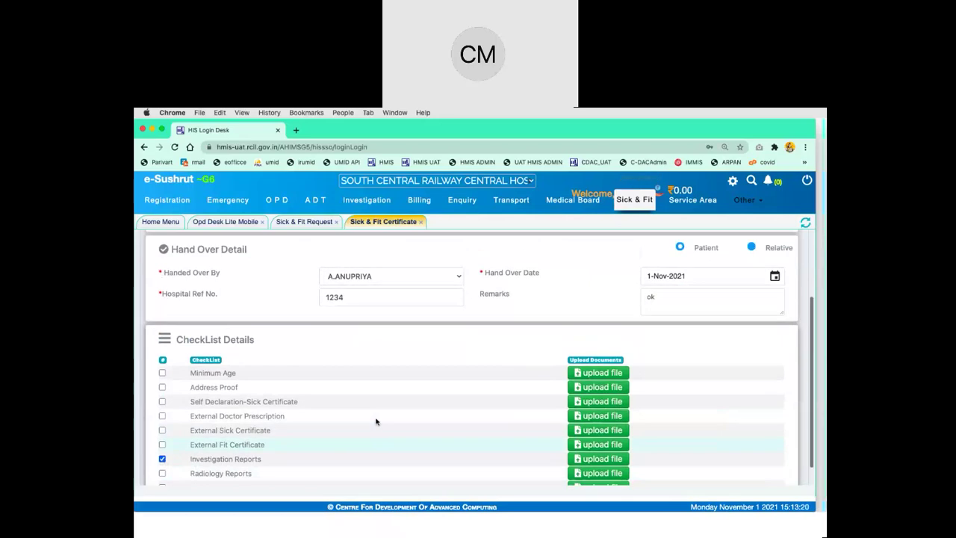
pyautogui.click(592, 463)
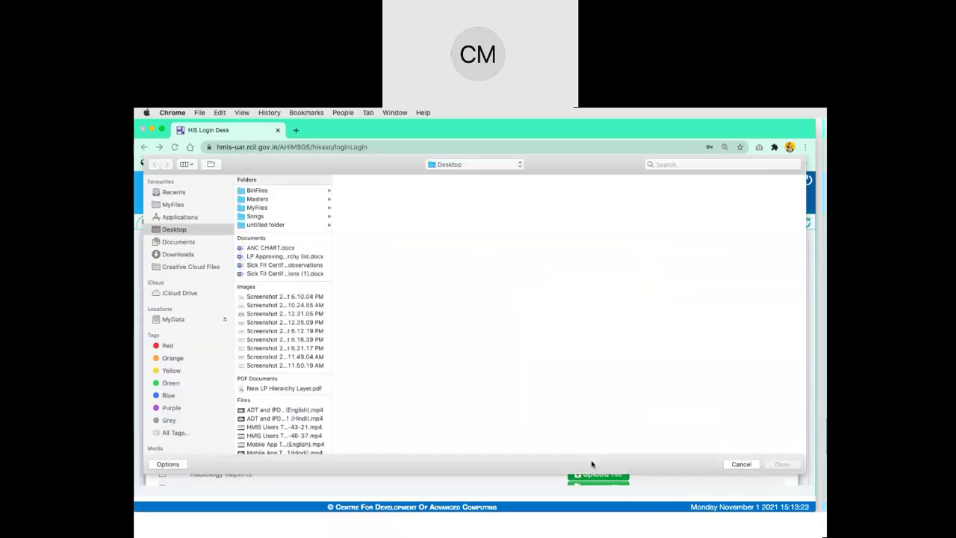
# Upload a screenshot image for Investigation Reports and save the certificate hand-over
pyautogui.click(275, 314)
pyautogui.click(782, 464)
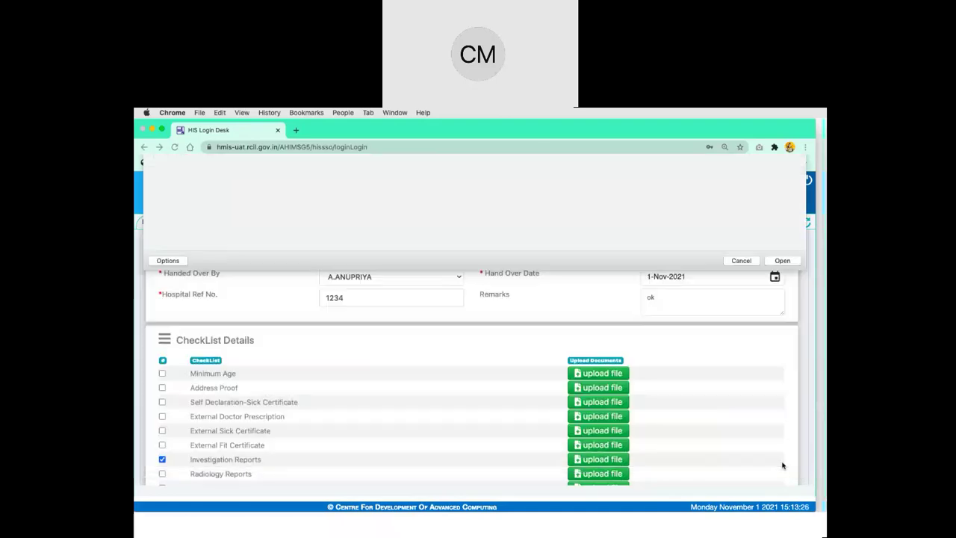
pyautogui.scroll(-1, 469, 437)
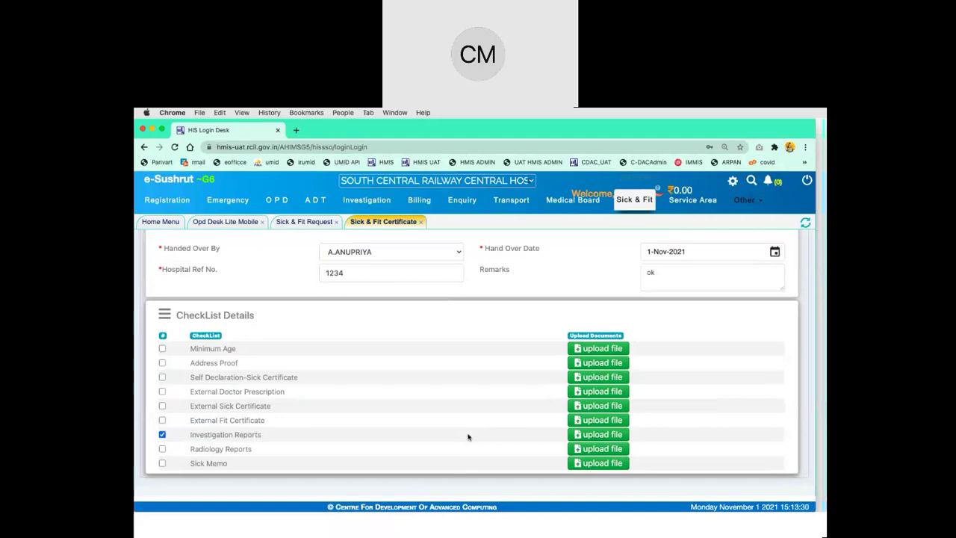
pyautogui.scroll(2, 468, 437)
pyautogui.scroll(-2, 468, 437)
pyautogui.scroll(2, 469, 437)
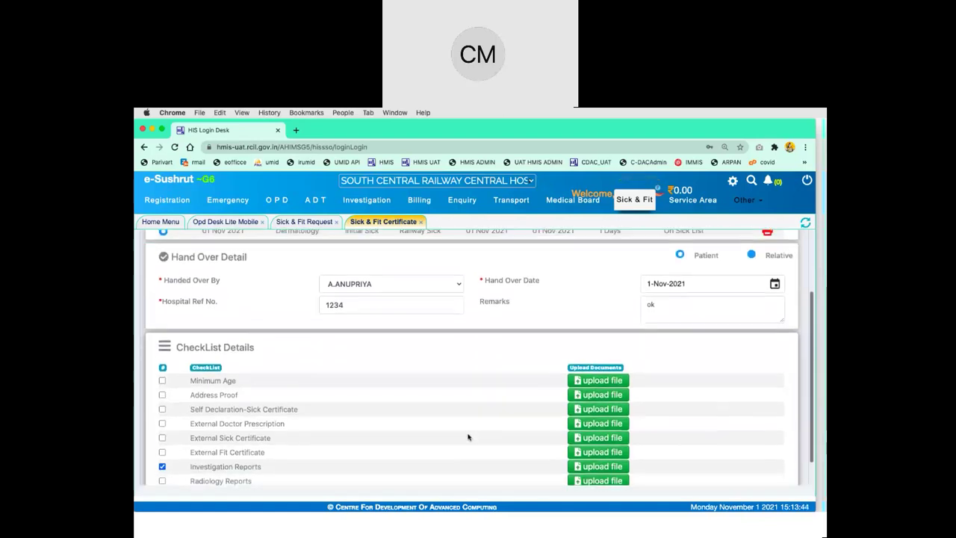
pyautogui.scroll(-2, 469, 437)
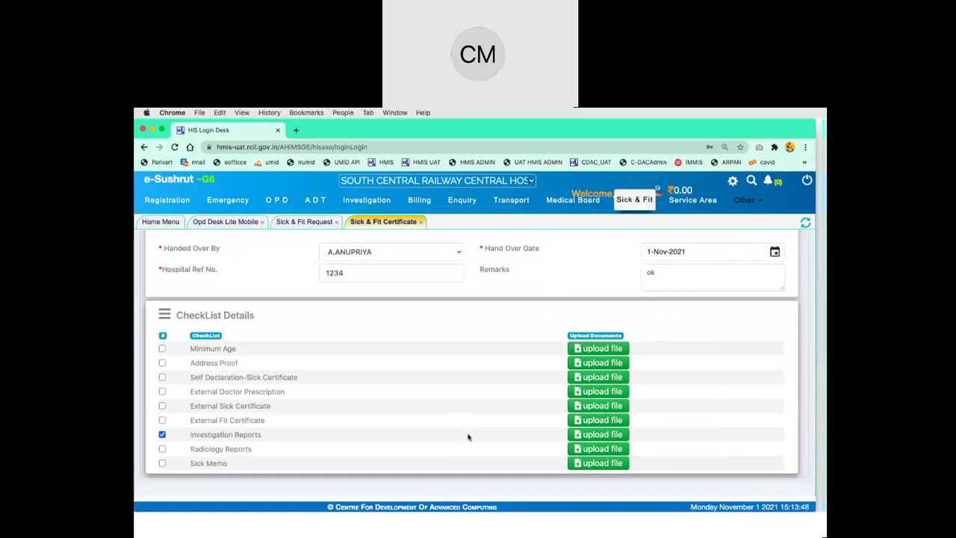
pyautogui.scroll(3, 468, 437)
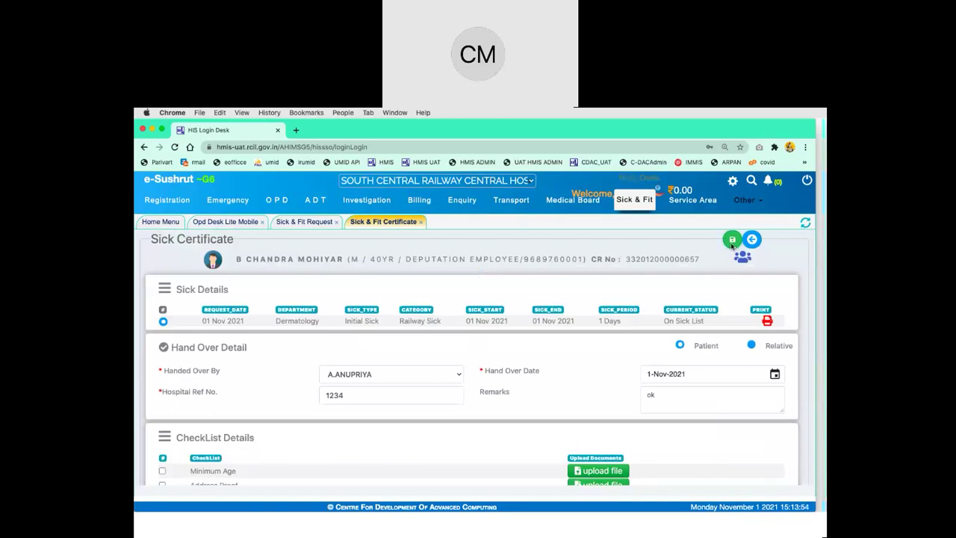
pyautogui.click(732, 241)
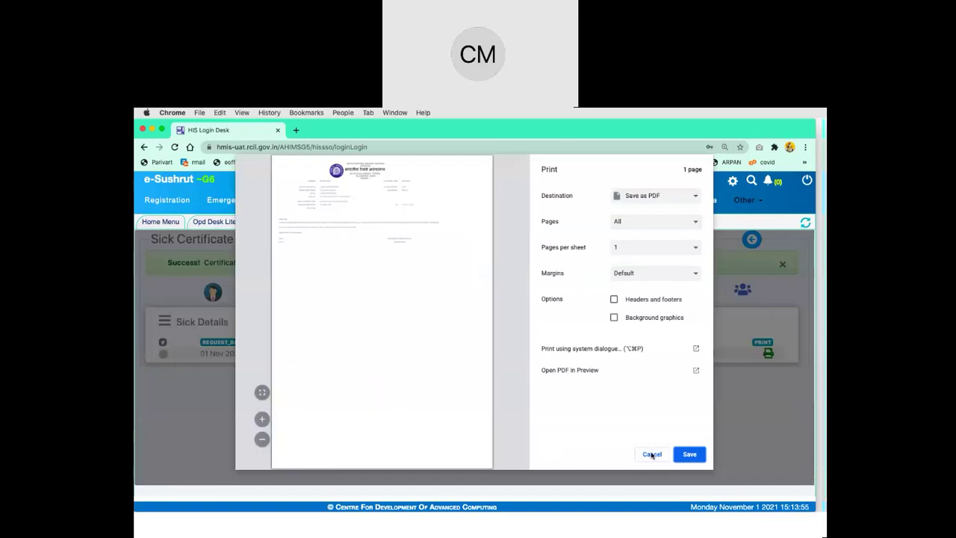
# Cancel printing and check the certificate's Initial Sick type, Railway Sick category and 01-NOV-2021 period
pyautogui.click(652, 454)
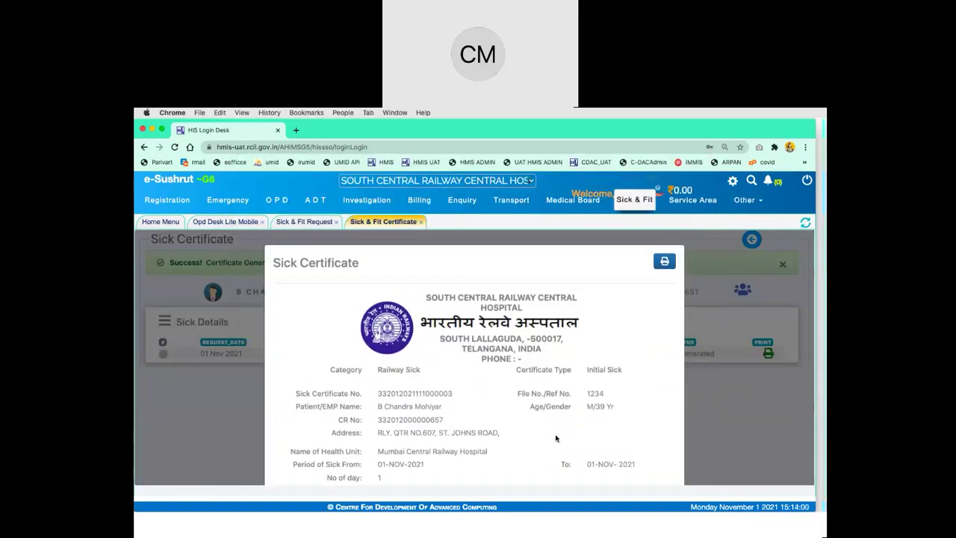
pyautogui.scroll(-2, 556, 439)
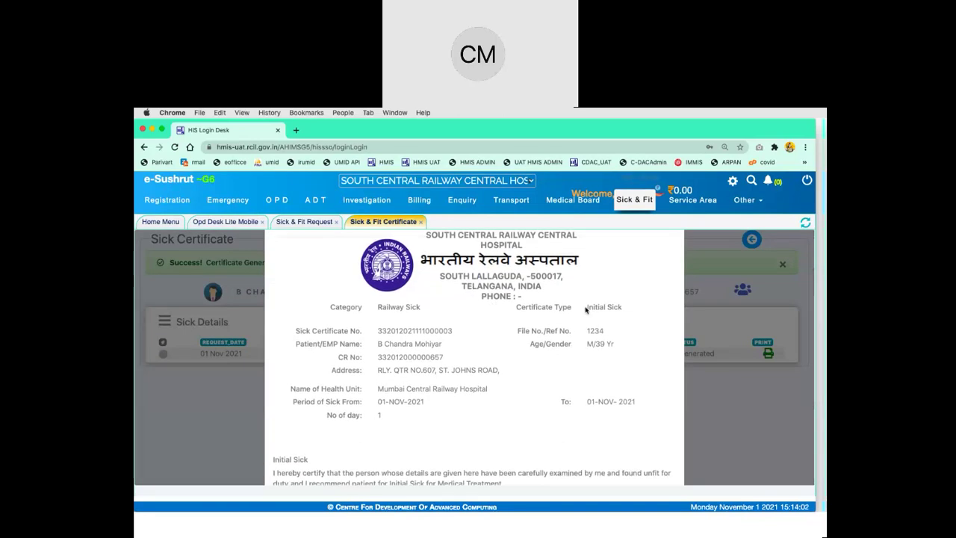
pyautogui.moveTo(521, 307); pyautogui.dragTo(623, 311)
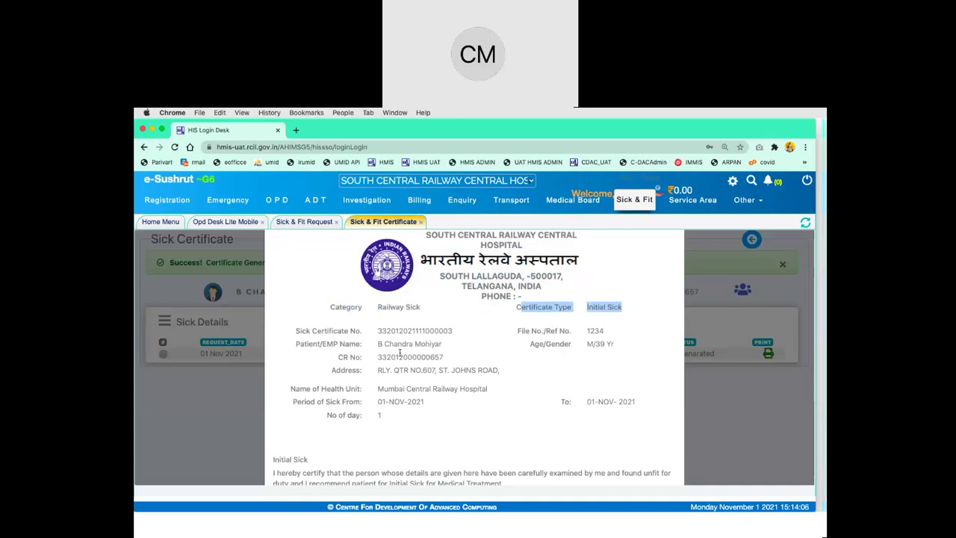
pyautogui.moveTo(332, 308); pyautogui.dragTo(623, 311)
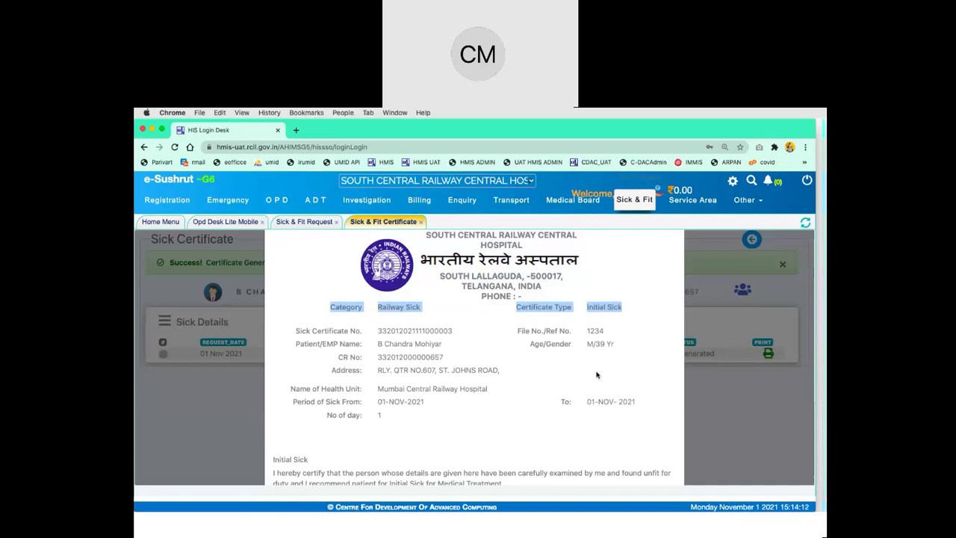
pyautogui.scroll(-1, 597, 375)
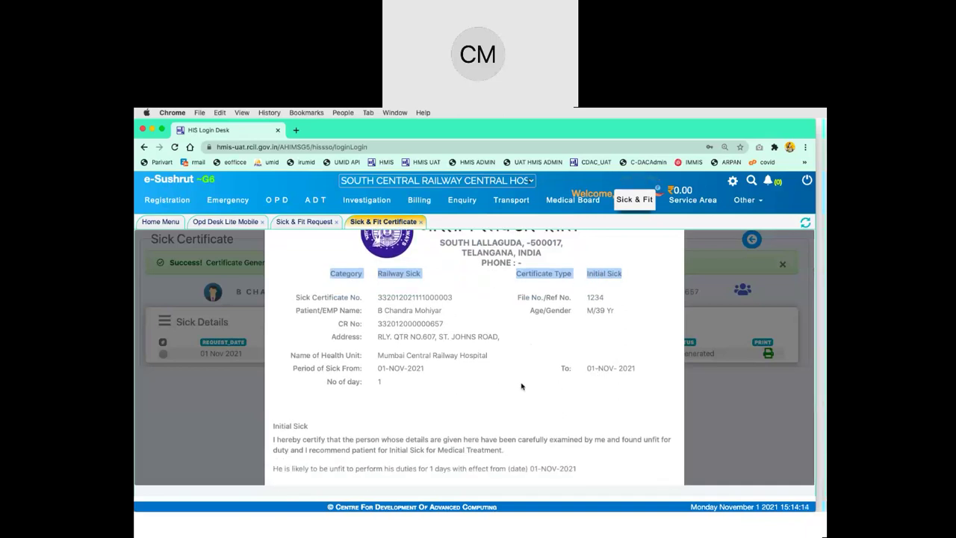
pyautogui.scroll(-1, 522, 384)
pyautogui.scroll(1, 521, 383)
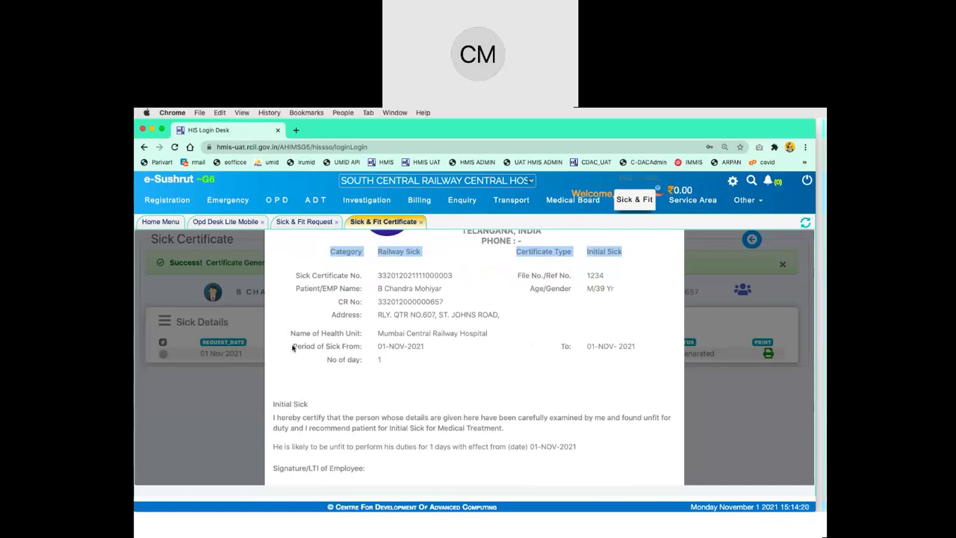
pyautogui.moveTo(295, 346); pyautogui.dragTo(641, 346)
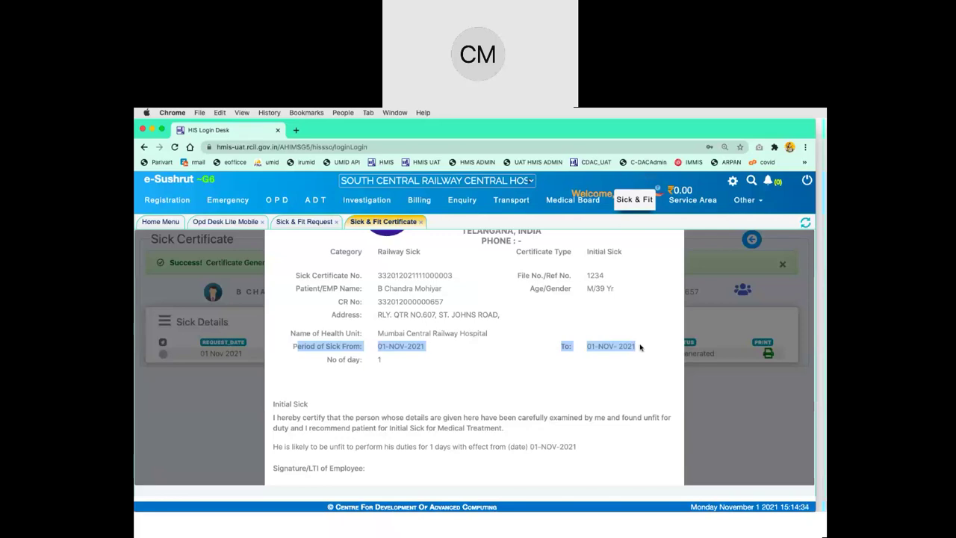
pyautogui.scroll(-1, 641, 346)
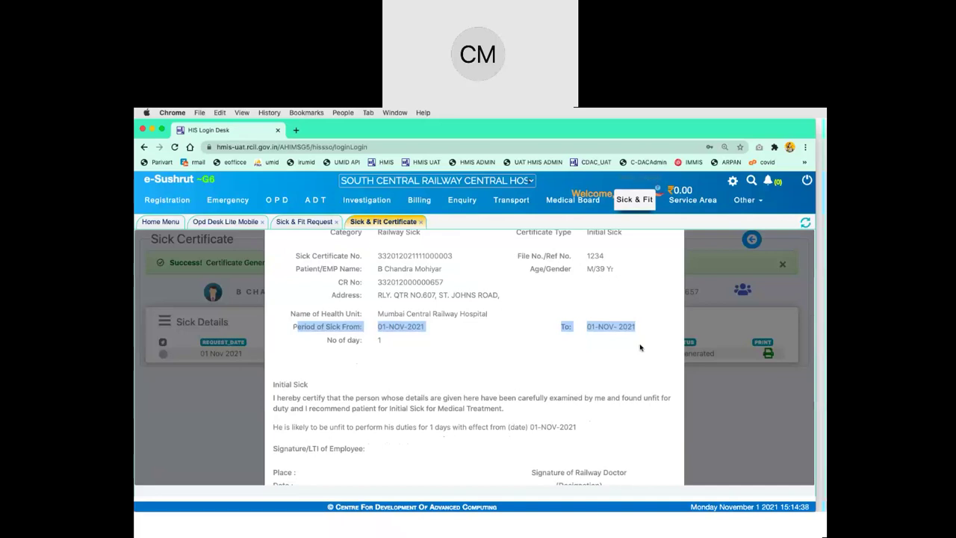
pyautogui.scroll(-2, 640, 347)
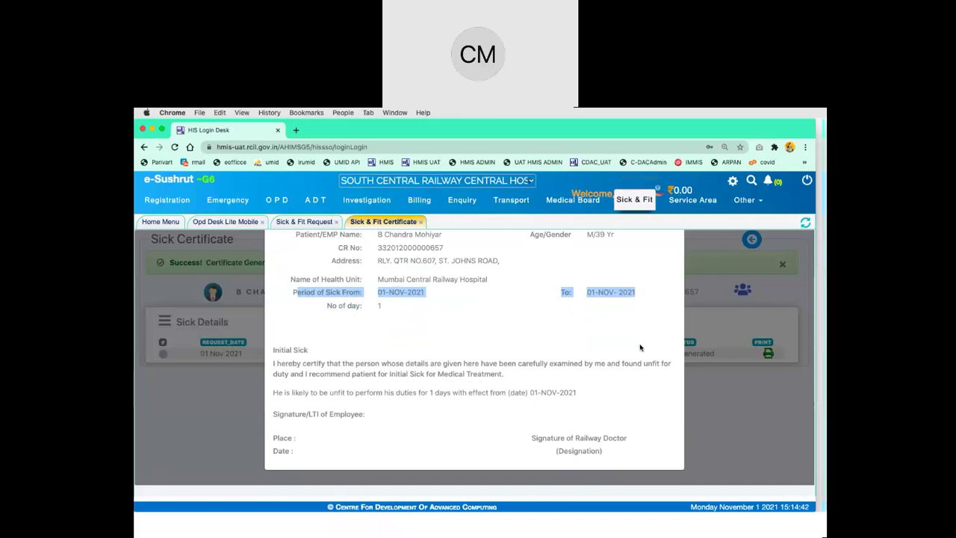
pyautogui.scroll(4, 640, 347)
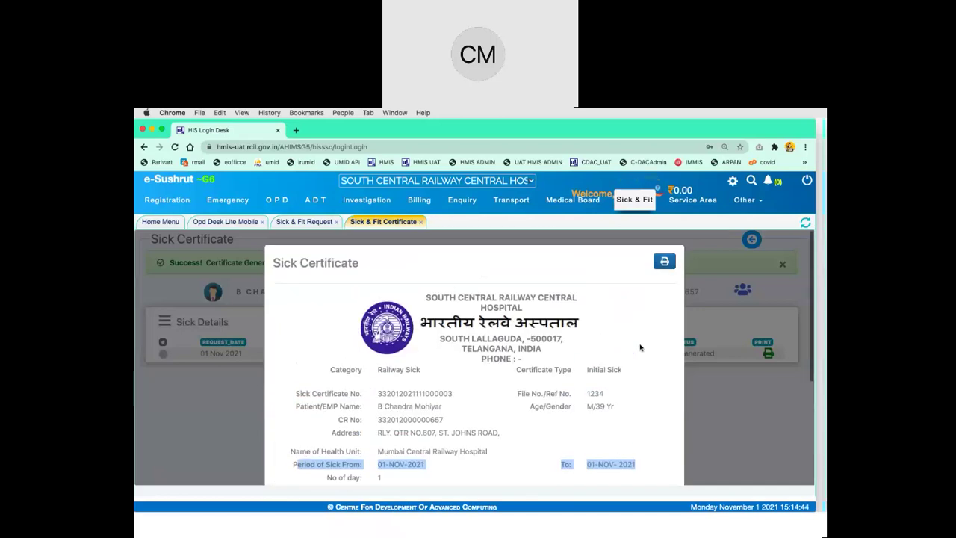
# Send the sick certificate to print, then cancel the Print dialog
pyautogui.click(665, 263)
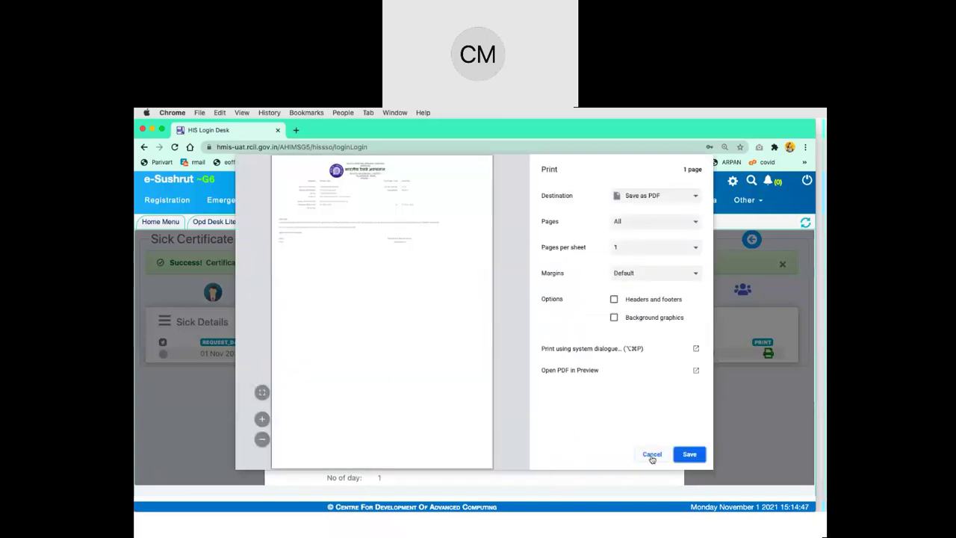
pyautogui.click(650, 455)
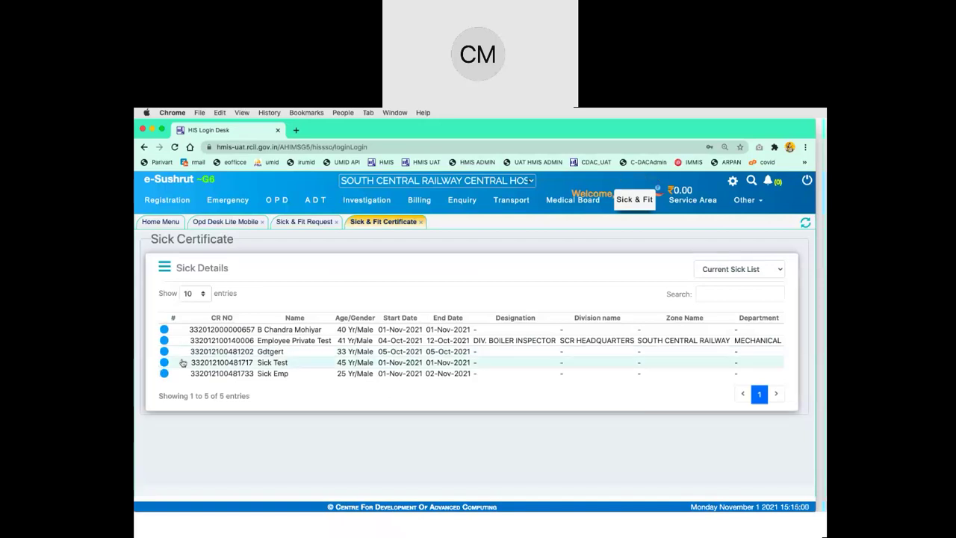
pyautogui.click(163, 329)
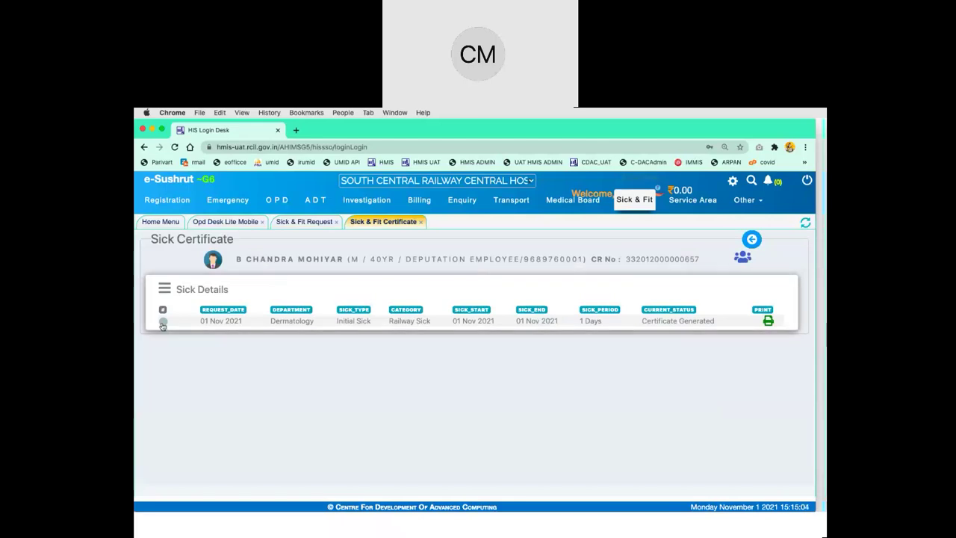
pyautogui.click(752, 238)
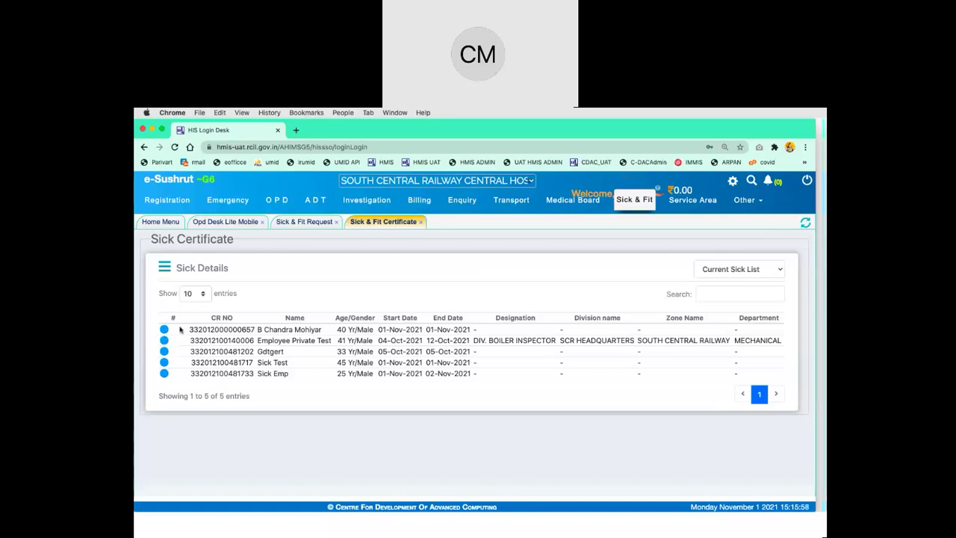
# View the first patient's Certificate Generated record, close the preview, and copy the CR number
pyautogui.doubleClick(223, 330)
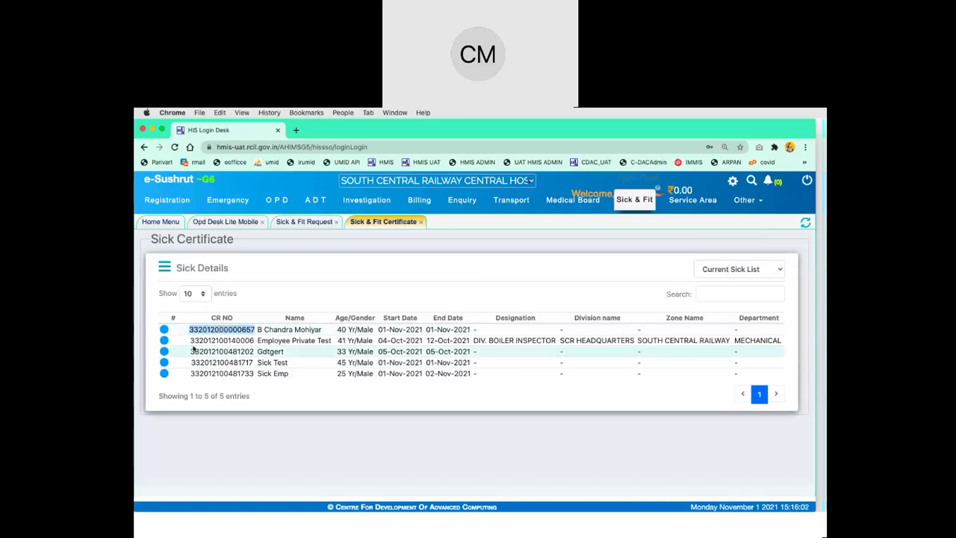
pyautogui.click(164, 330)
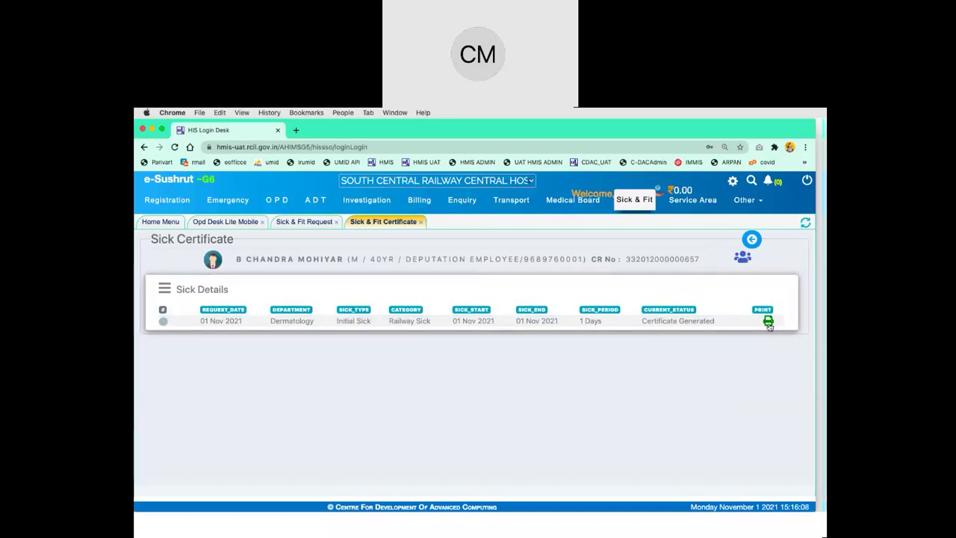
pyautogui.click(768, 323)
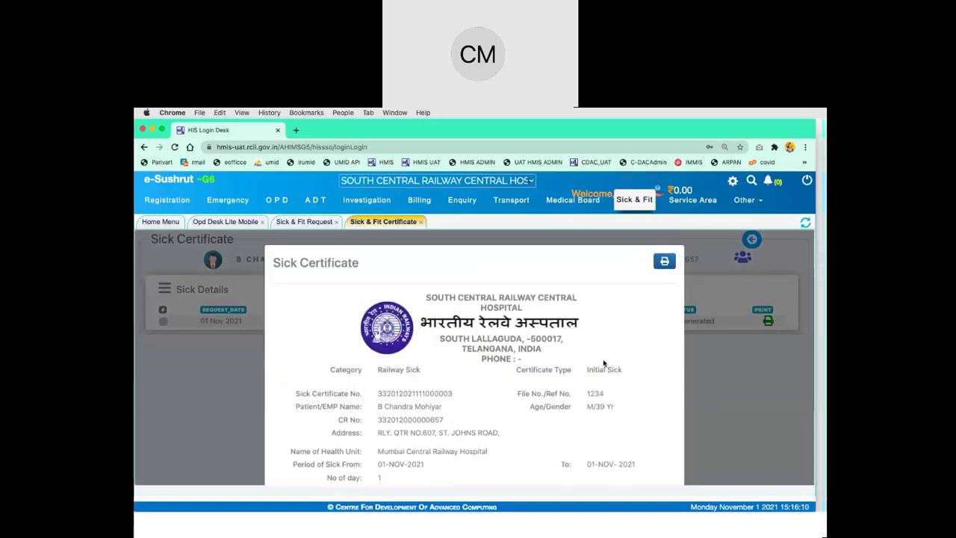
pyautogui.scroll(-4, 511, 437)
pyautogui.scroll(4, 511, 437)
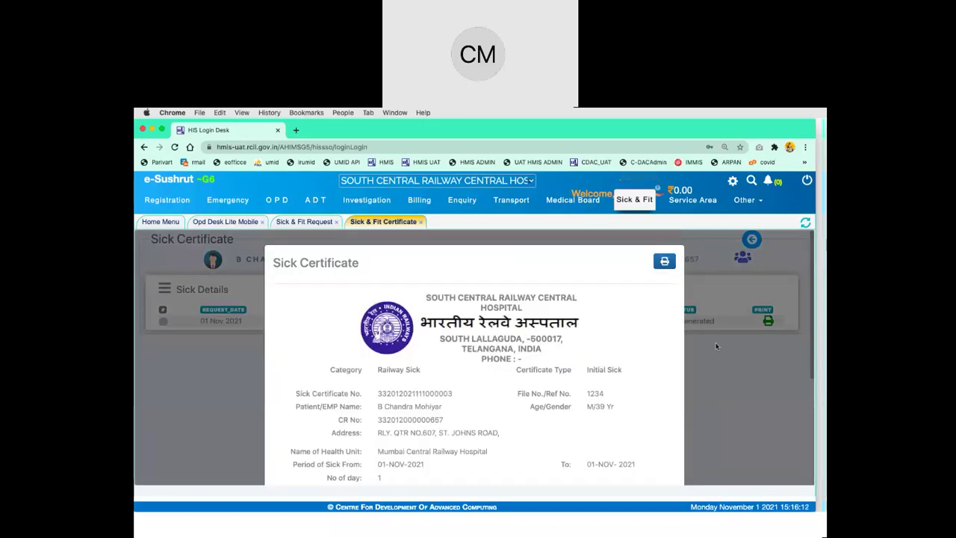
pyautogui.click(700, 378)
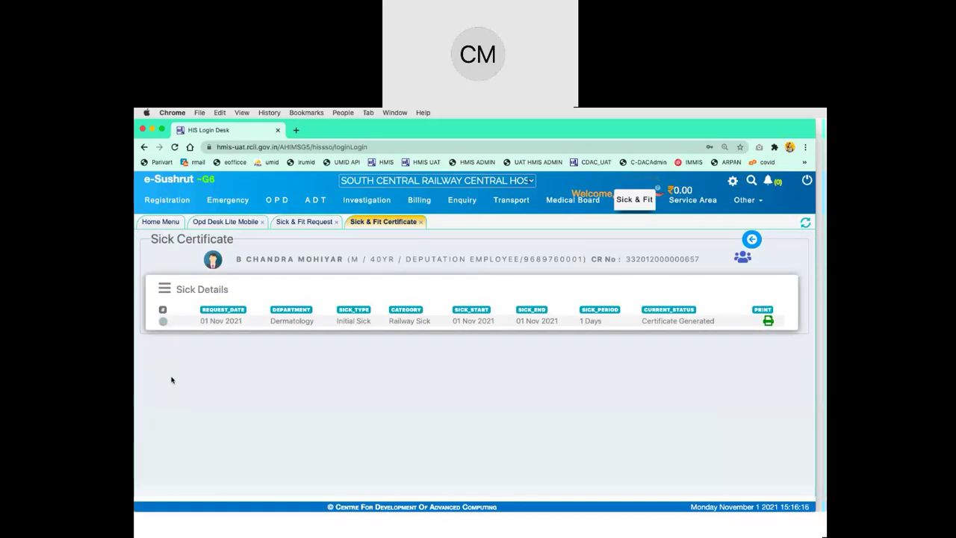
pyautogui.doubleClick(705, 322)
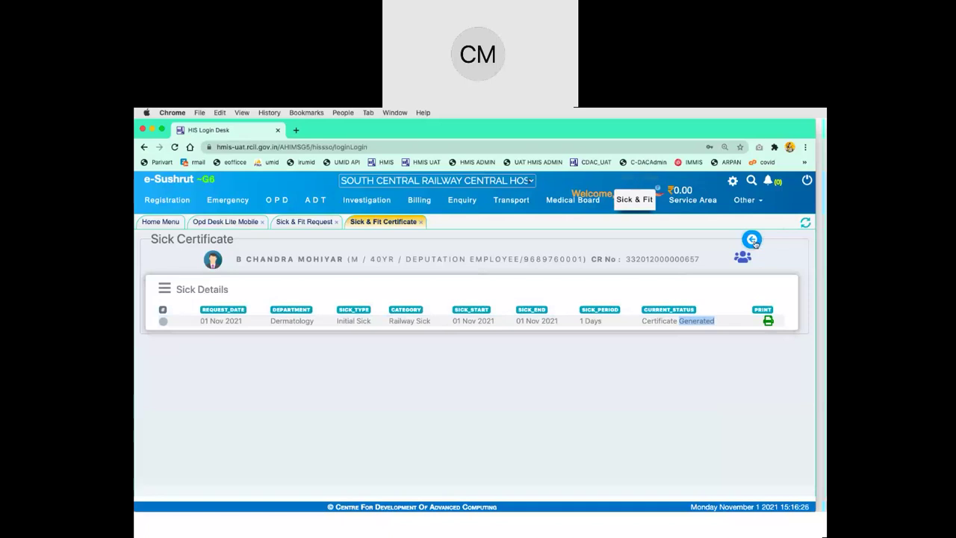
pyautogui.doubleClick(680, 259)
pyautogui.press('super+c')
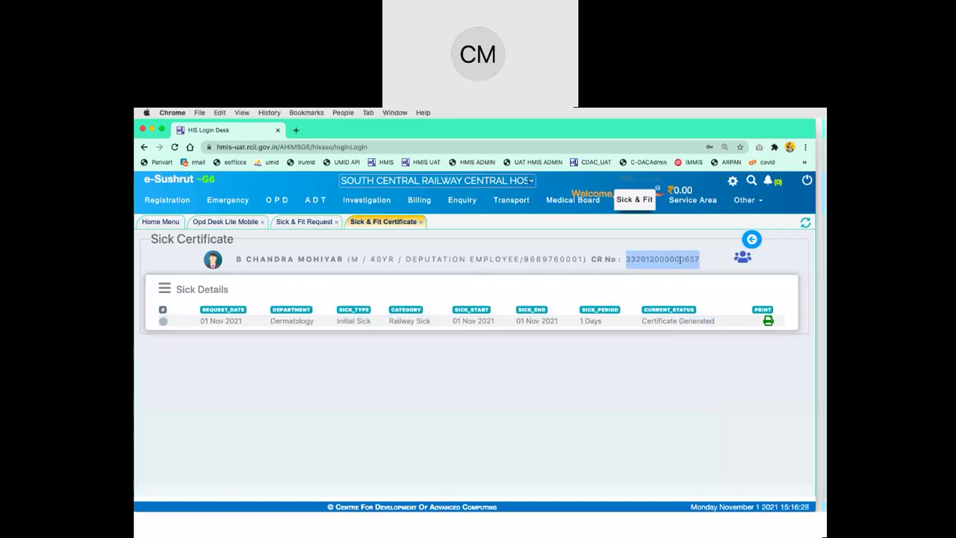
# Load the patient's sick details by pasted CR number and select the previous request
pyautogui.click(301, 224)
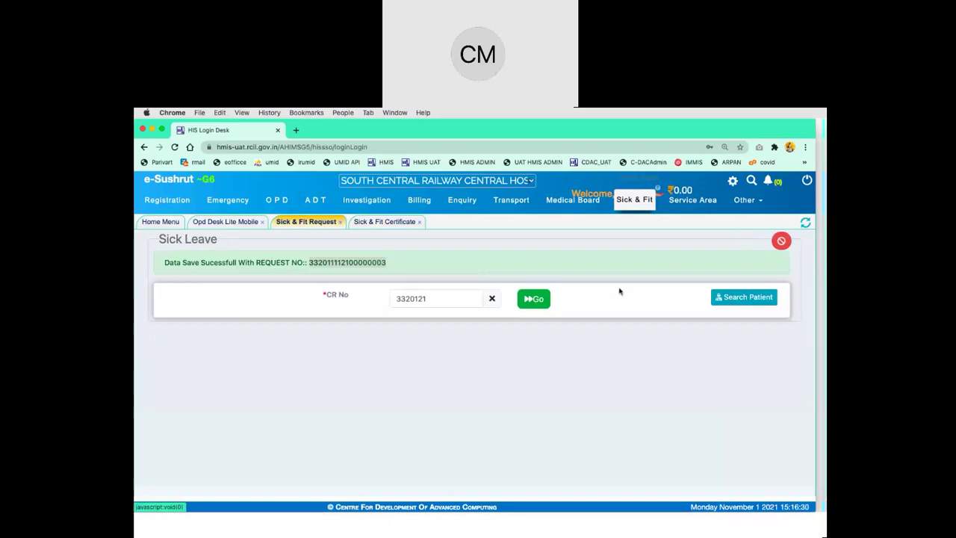
pyautogui.doubleClick(453, 299)
pyautogui.press('super+v')
pyautogui.click(533, 300)
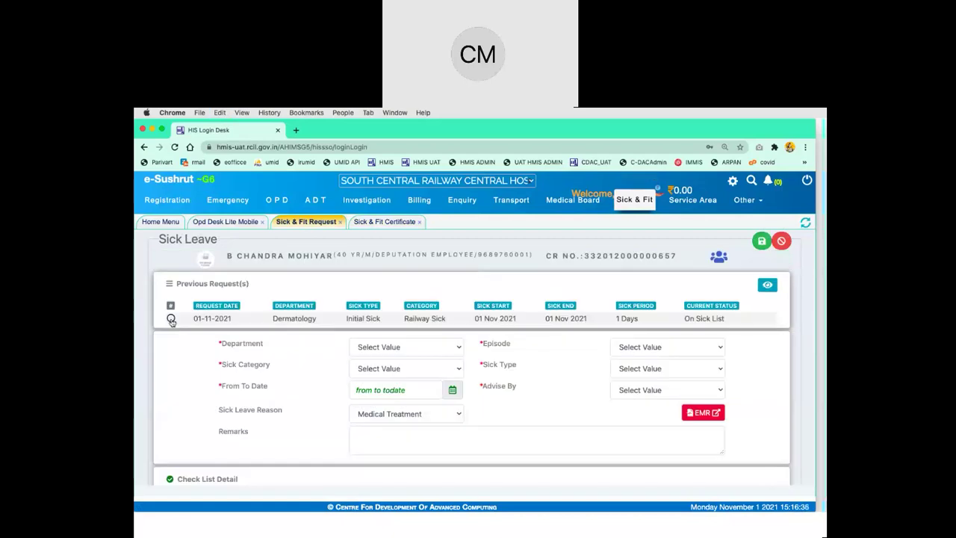
pyautogui.click(171, 319)
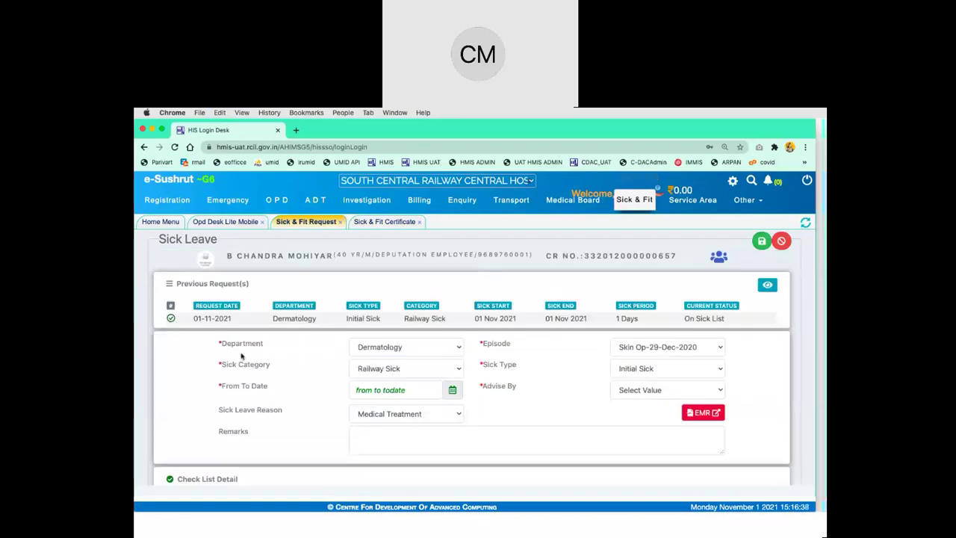
pyautogui.scroll(-1, 241, 357)
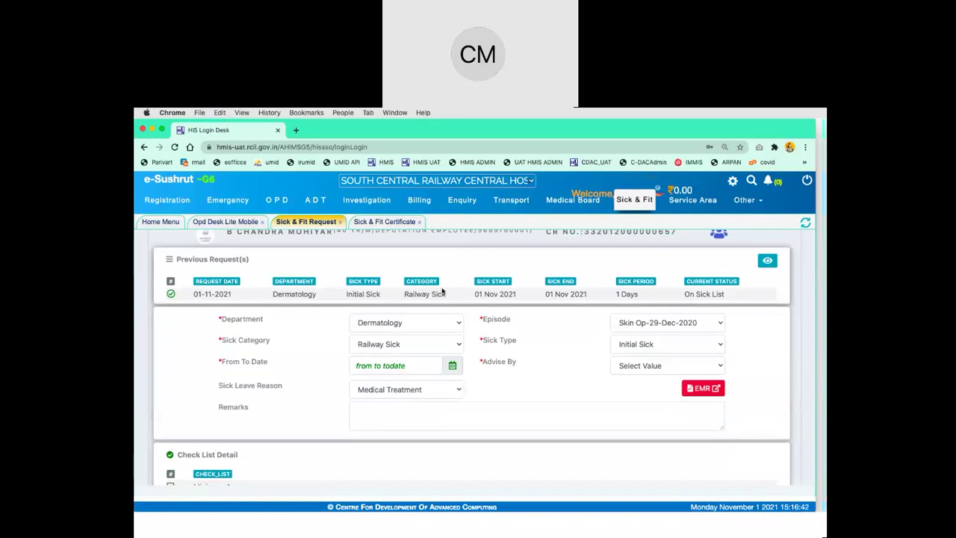
# Set Sick Extension for 01/11/2021 to 2/11/2021 with remark 'ok' and try saving
pyautogui.click(640, 344)
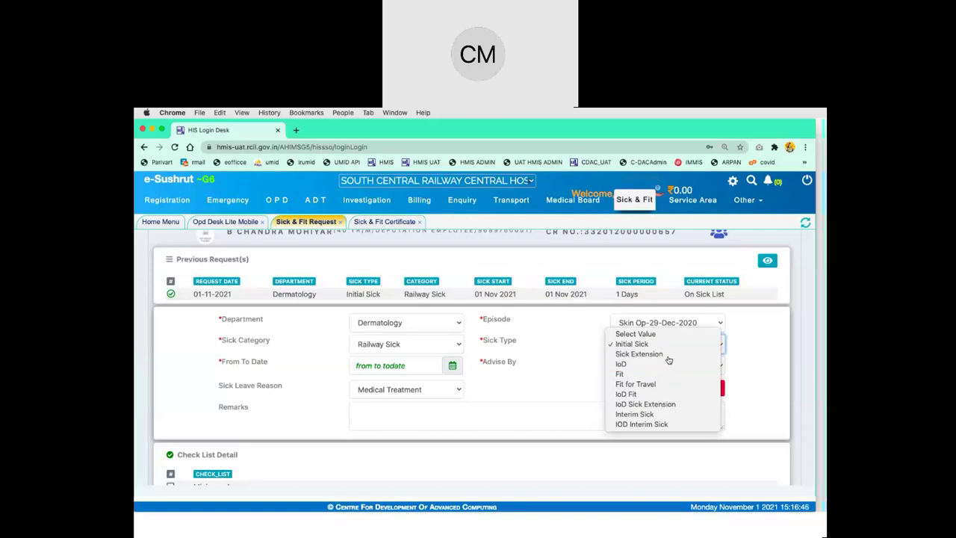
pyautogui.click(669, 354)
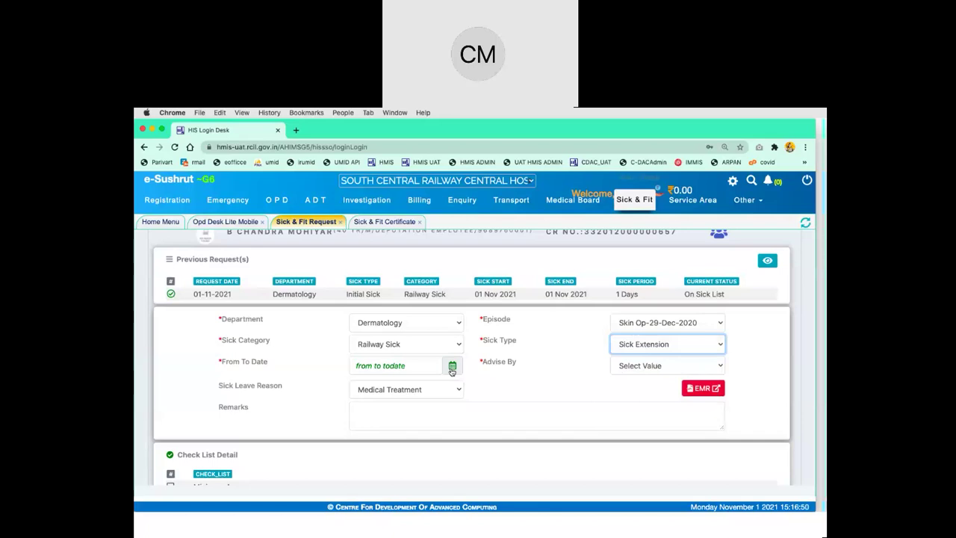
pyautogui.click(452, 367)
pyautogui.click(520, 322)
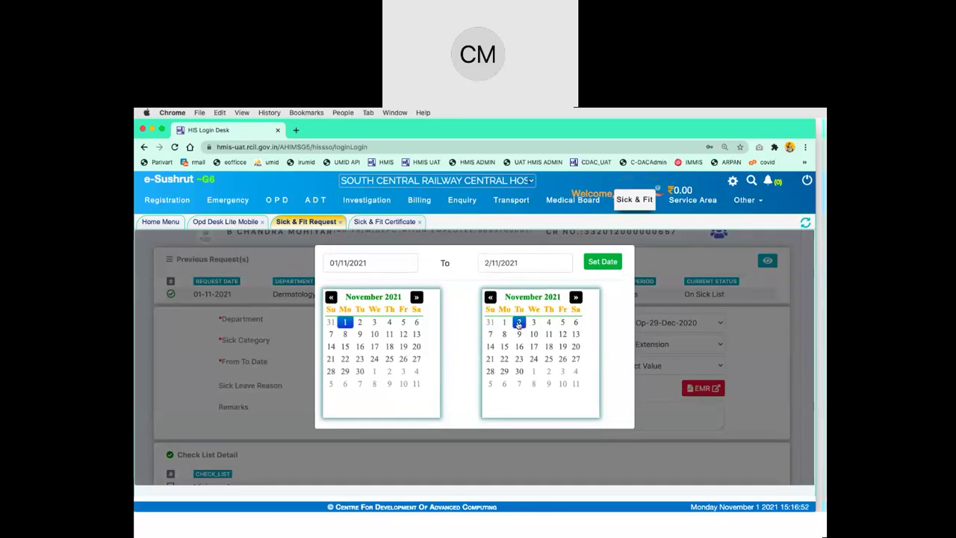
pyautogui.click(602, 262)
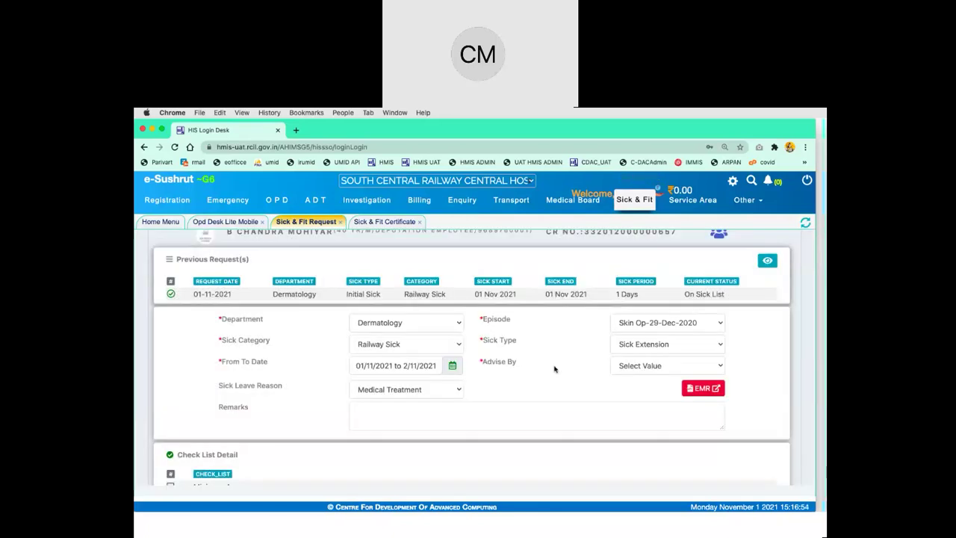
pyautogui.click(506, 420)
pyautogui.write('ok')
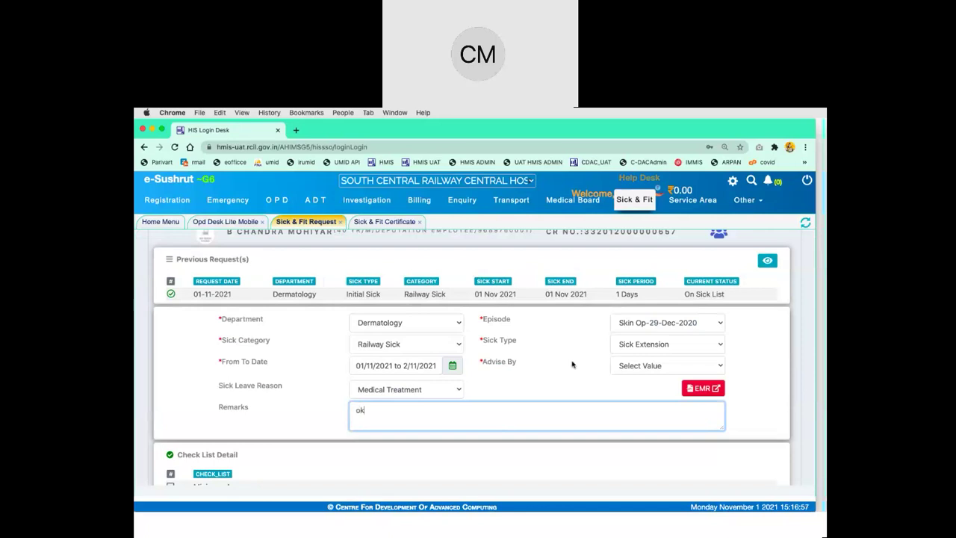
pyautogui.click(572, 365)
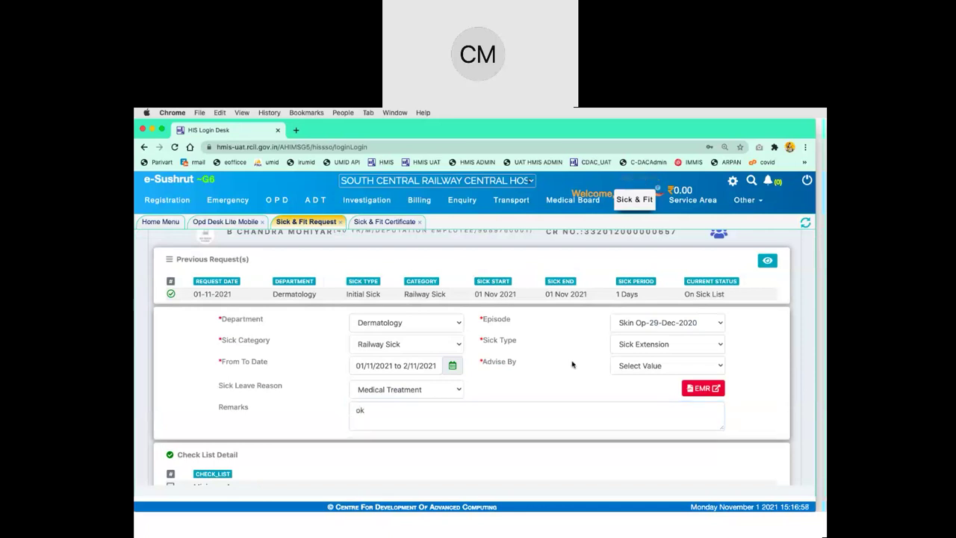
pyautogui.scroll(1, 700, 282)
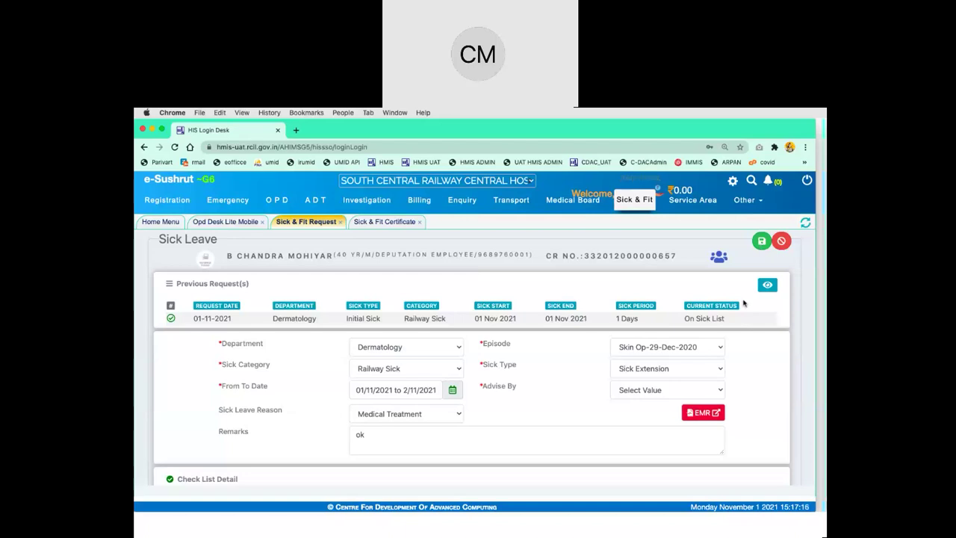
pyautogui.click(760, 242)
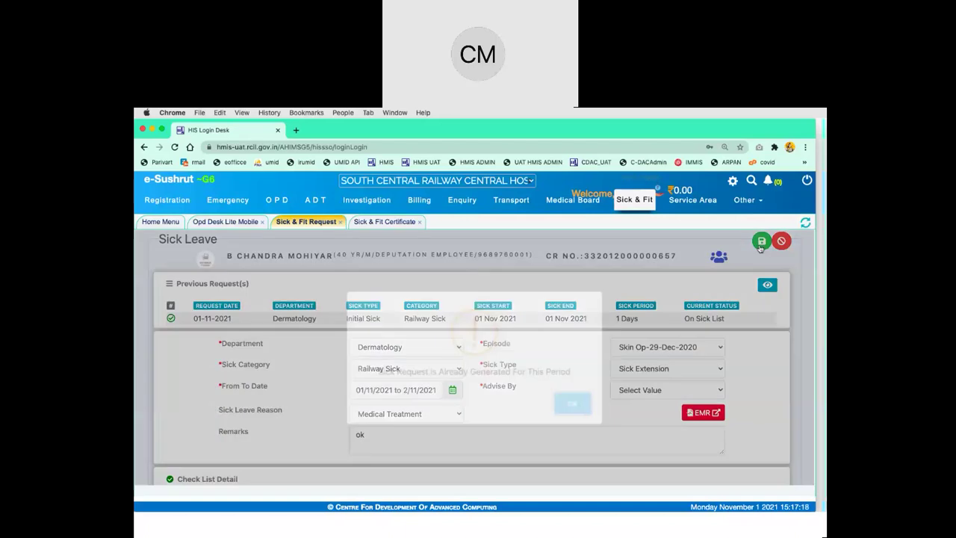
# Dismiss the alert, change the sick period to 2–3 November 2021, and retry saving
pyautogui.click(571, 404)
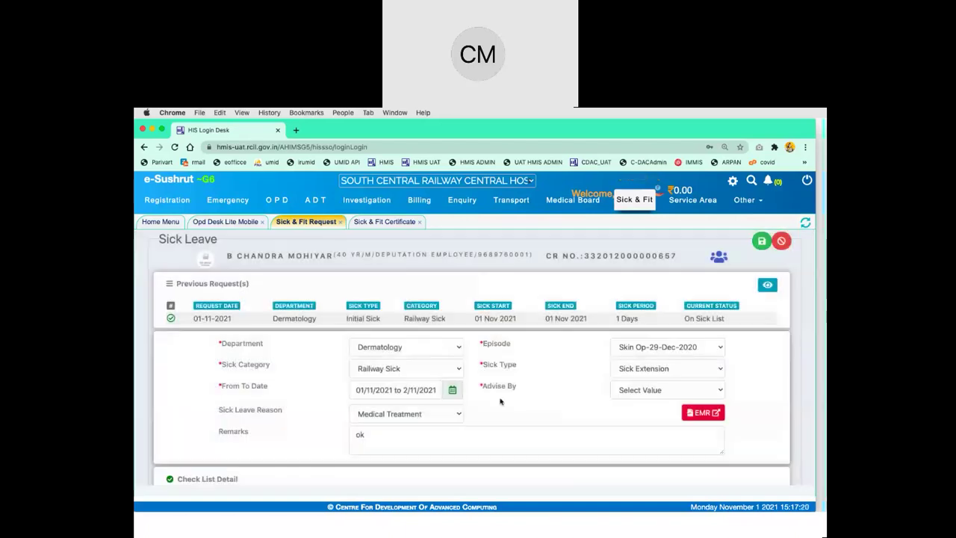
pyautogui.click(451, 392)
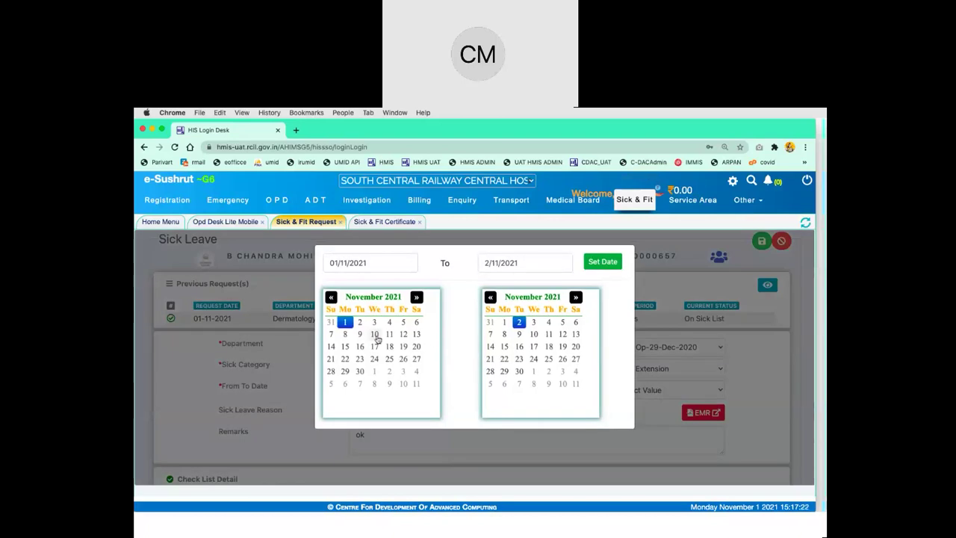
pyautogui.click(360, 320)
pyautogui.click(535, 323)
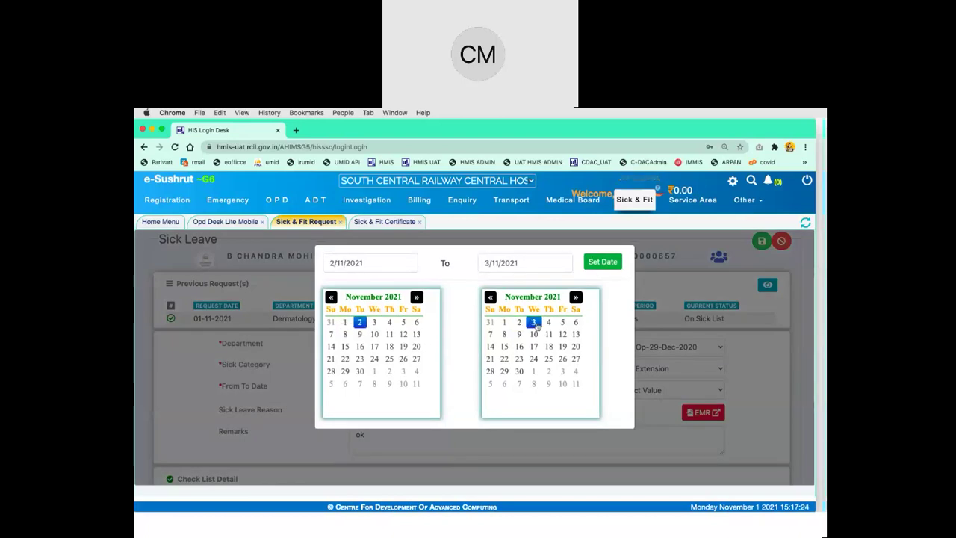
pyautogui.click(603, 262)
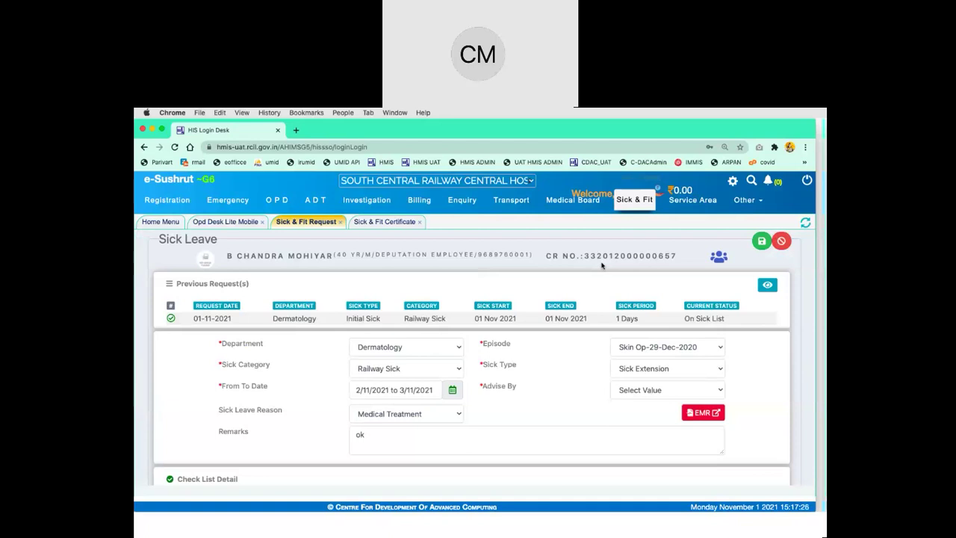
pyautogui.click(761, 243)
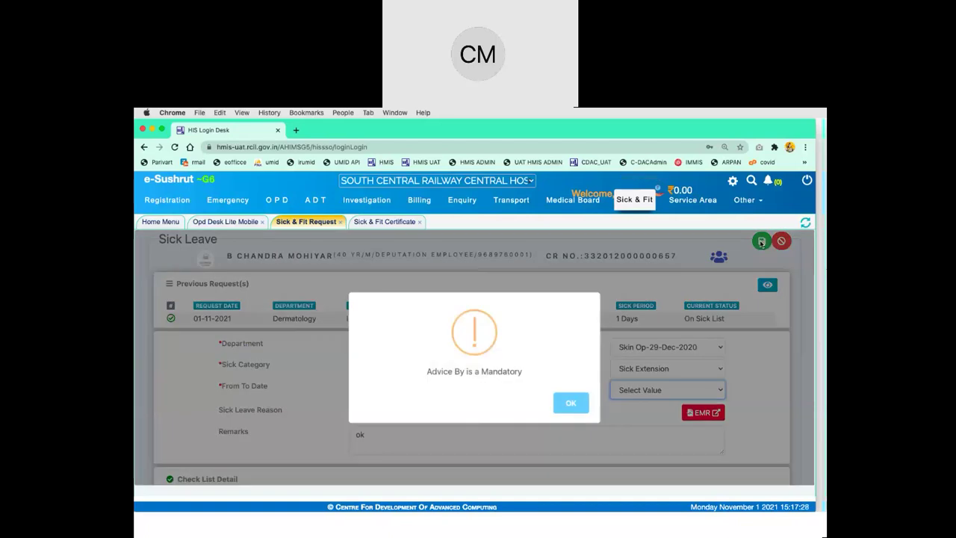
# Choose the advising doctor, save the extension request, and select its new request number
pyautogui.click(572, 403)
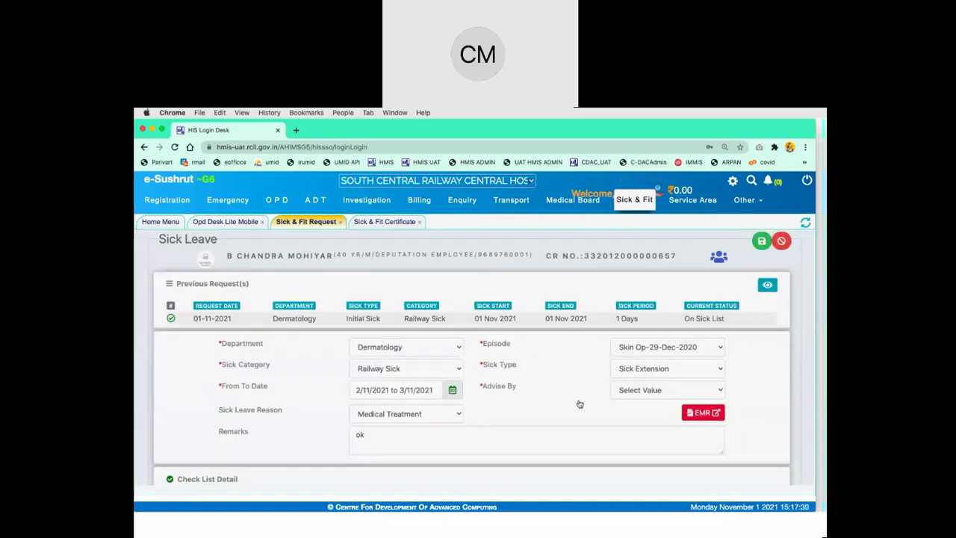
pyautogui.click(655, 390)
pyautogui.click(672, 406)
pyautogui.click(761, 240)
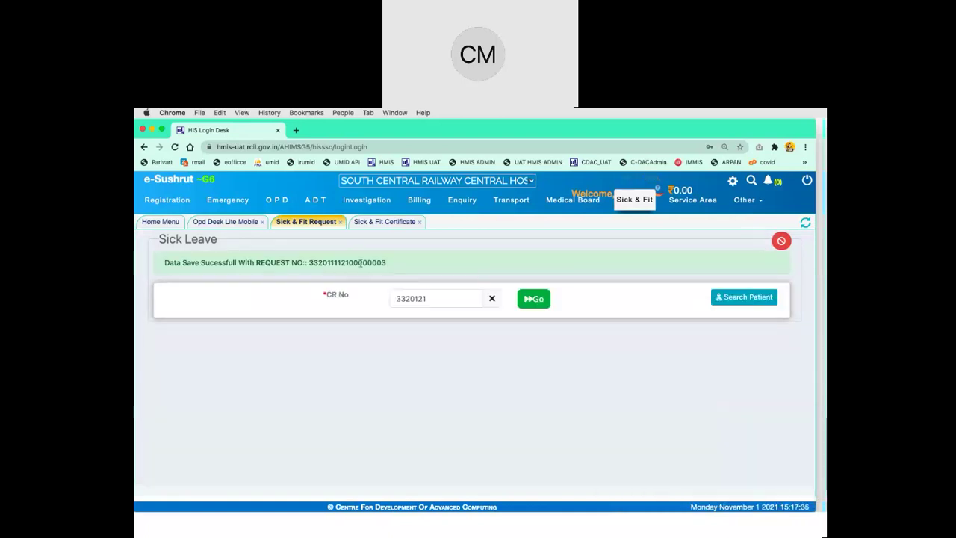
pyautogui.doubleClick(361, 262)
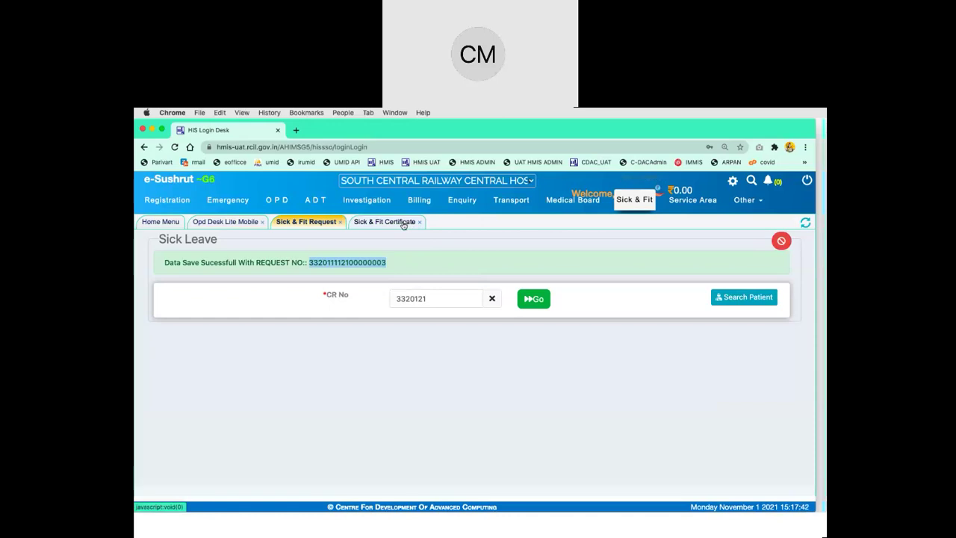
pyautogui.click(403, 223)
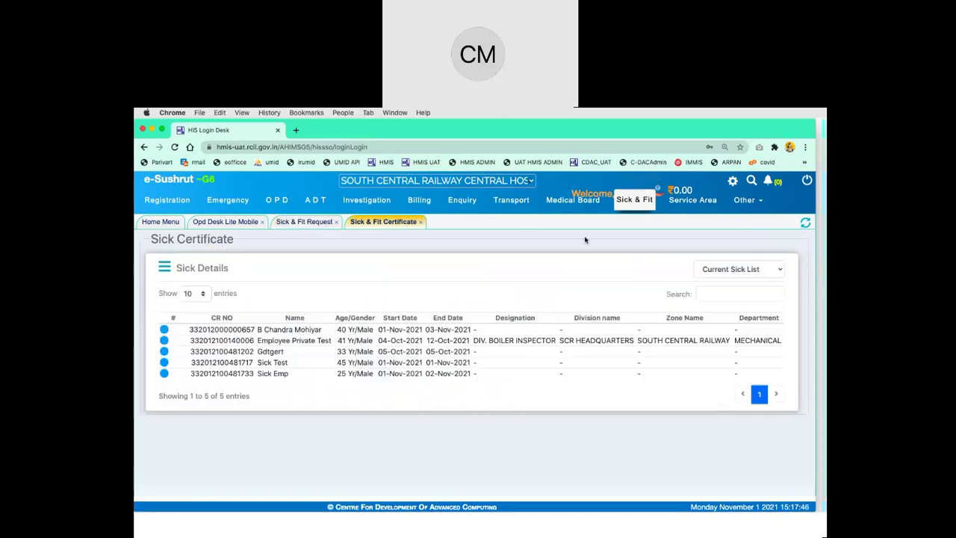
# Open the first patient's sick details in the Current Sick List, now showing five records
pyautogui.click(164, 331)
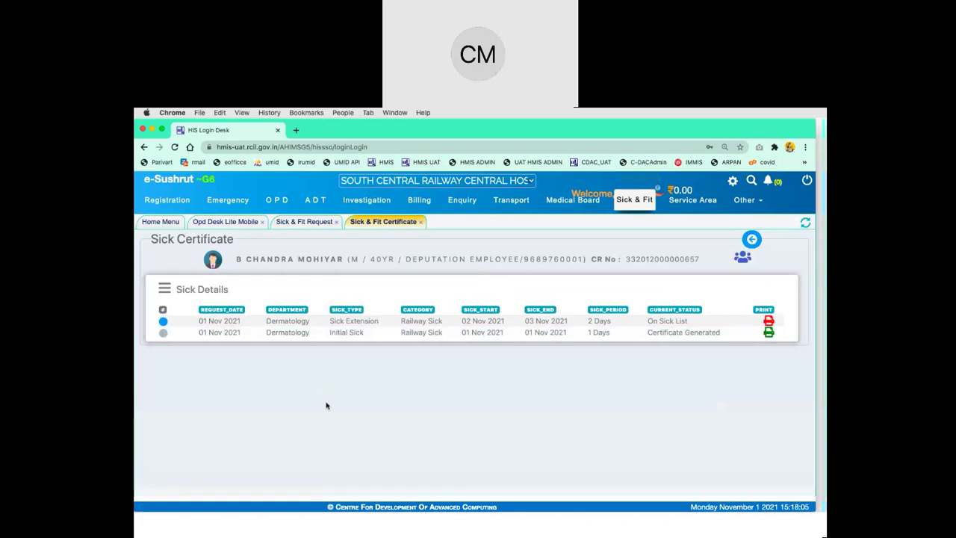
# Select the Sick Extension record, choose the handing-over staff, and set the recipient to Patient
pyautogui.click(164, 329)
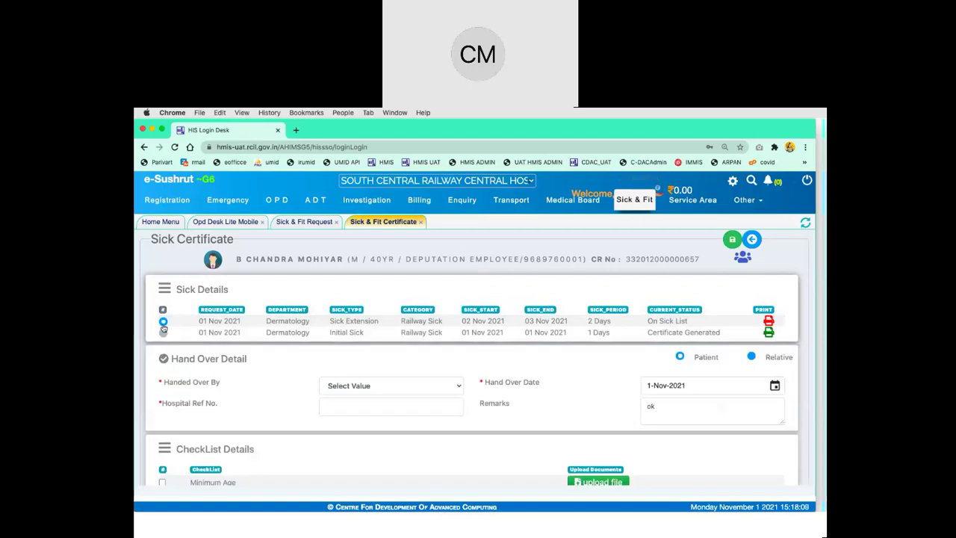
pyautogui.scroll(-2, 248, 379)
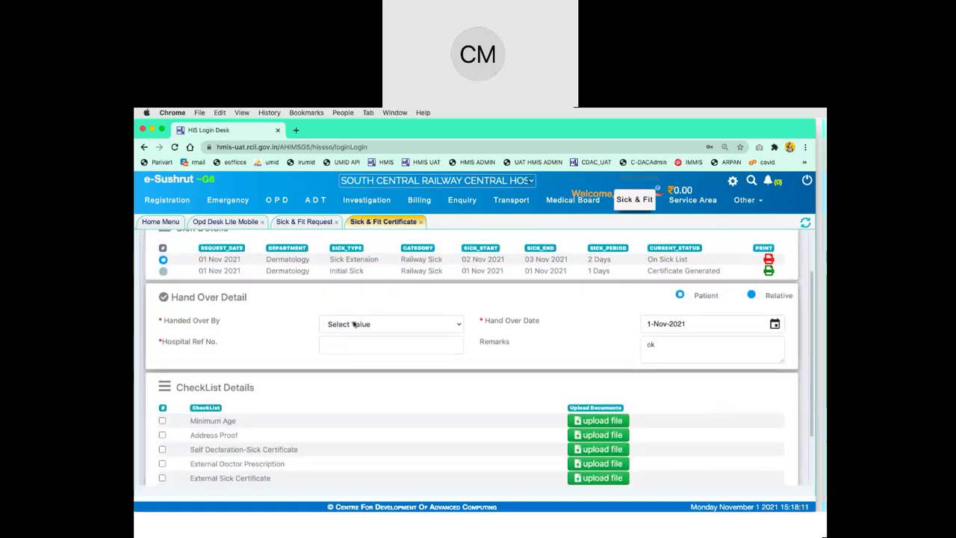
pyautogui.click(359, 325)
pyautogui.click(373, 356)
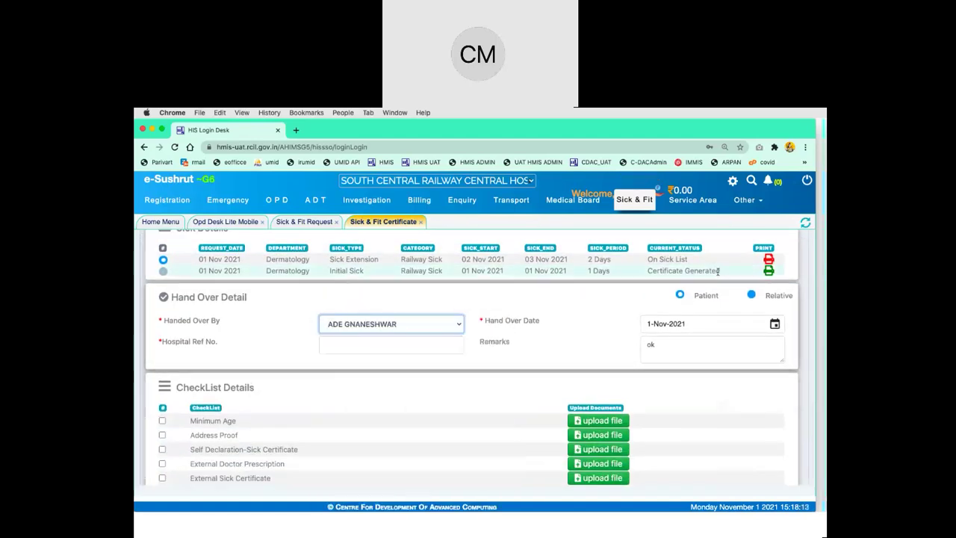
pyautogui.click(753, 295)
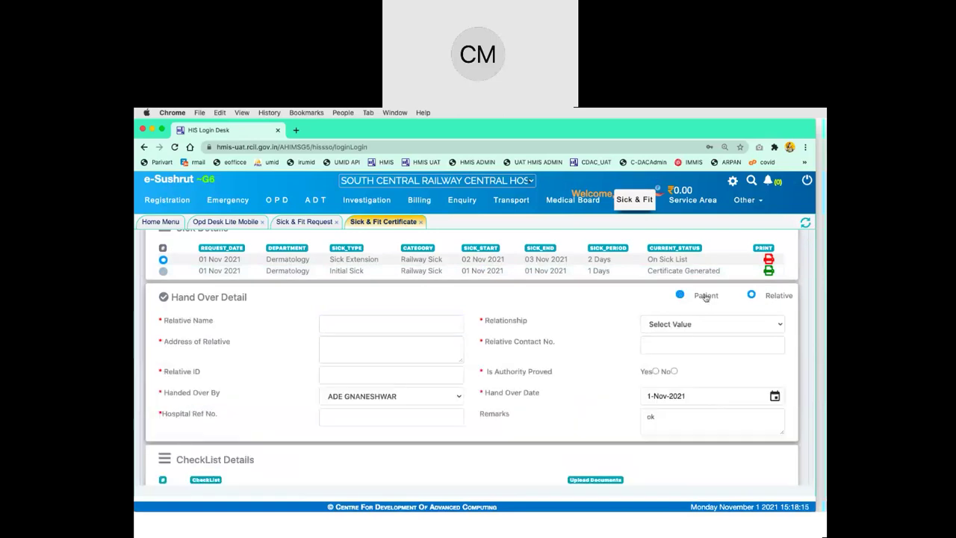
pyautogui.click(700, 324)
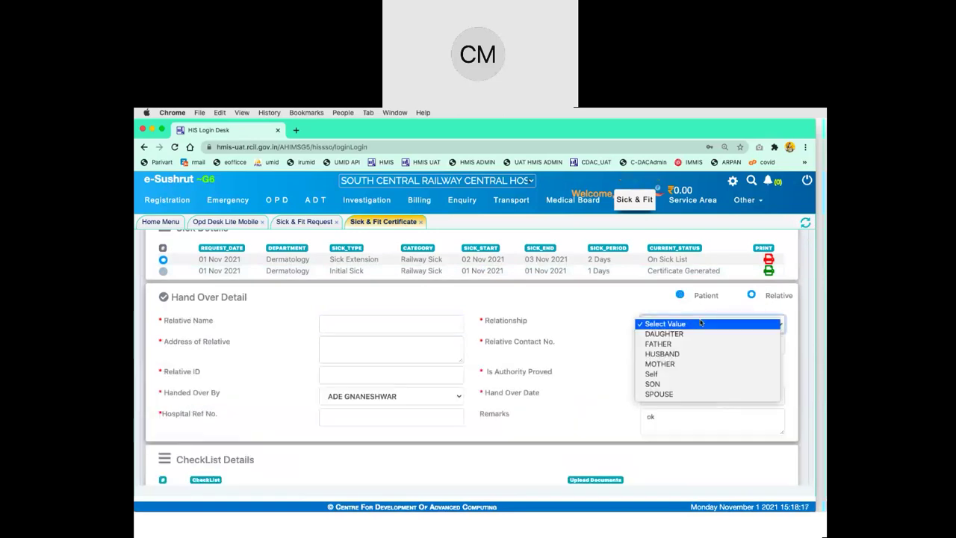
pyautogui.click(730, 309)
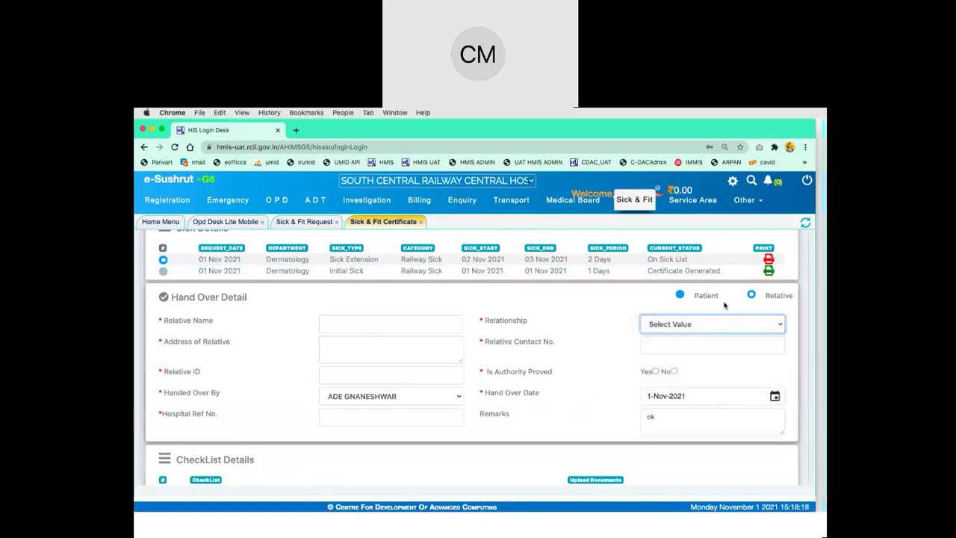
pyautogui.click(680, 295)
pyautogui.click(751, 296)
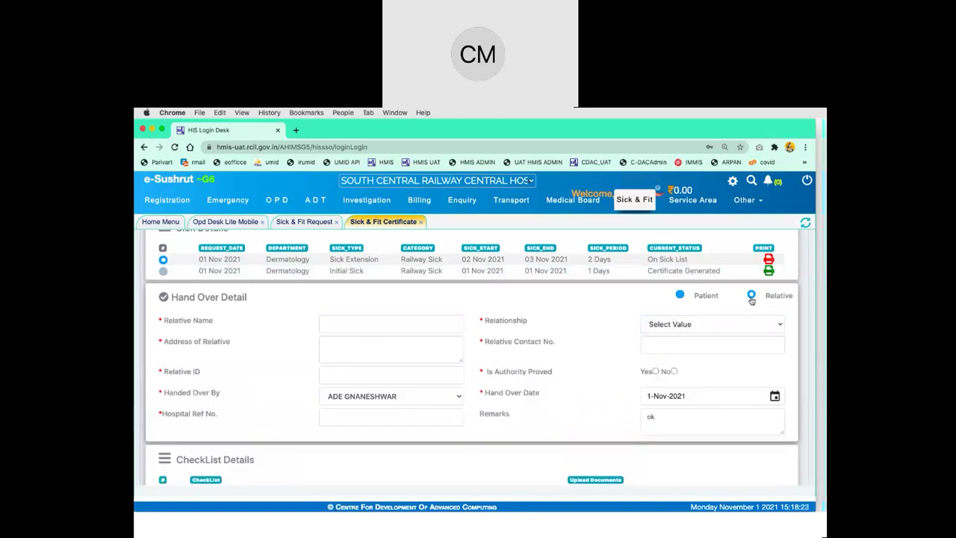
pyautogui.click(680, 297)
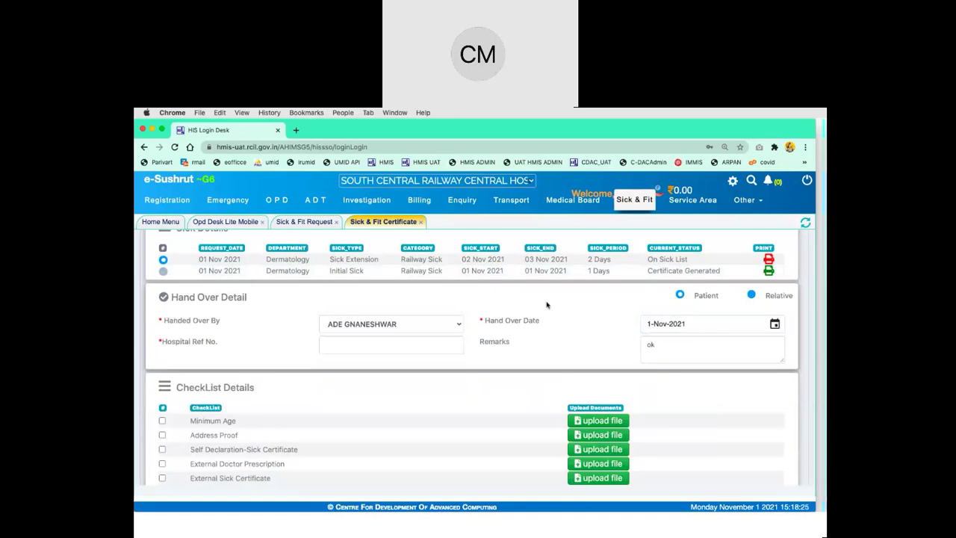
# Enter Hospital Ref No. 234 and review the hand-over checklist
pyautogui.click(431, 350)
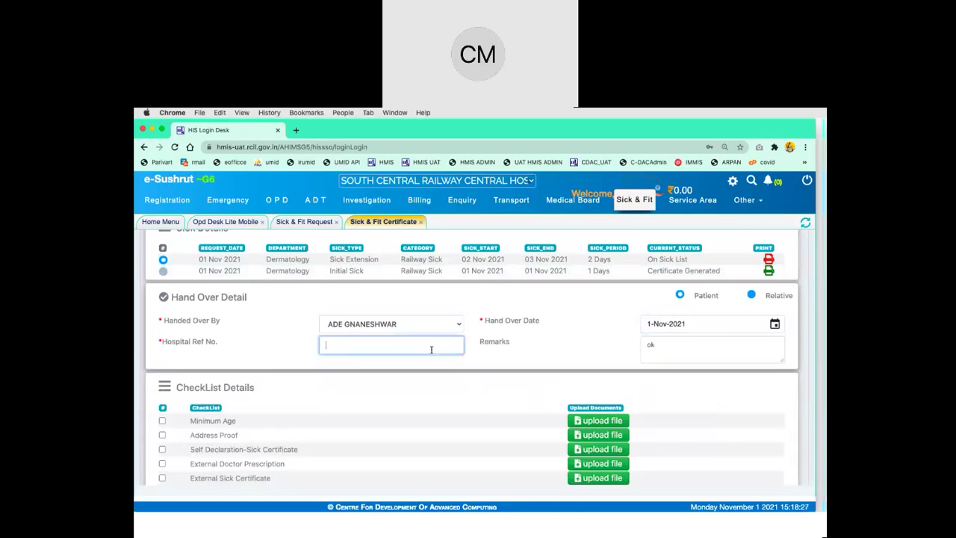
pyautogui.write('234')
pyautogui.scroll(-2, 523, 410)
pyautogui.scroll(4, 523, 410)
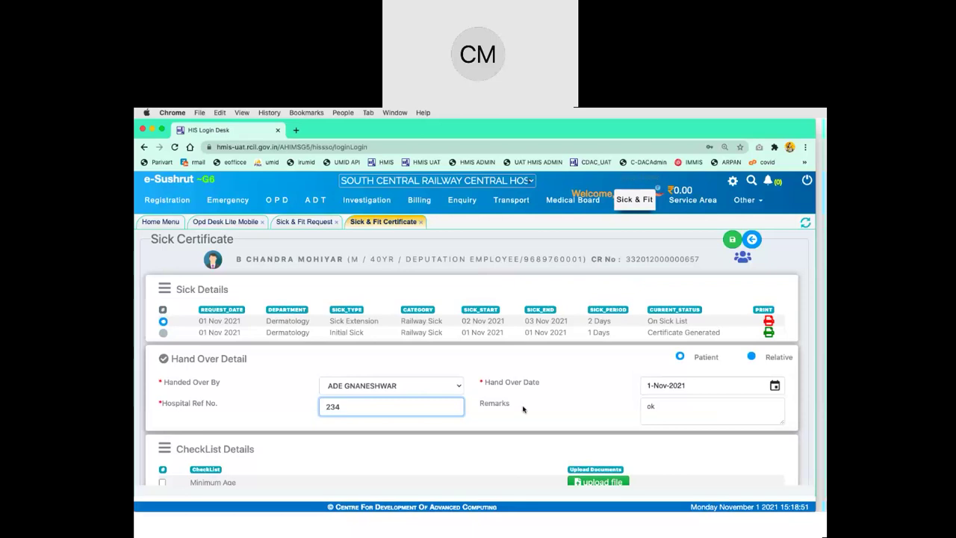
pyautogui.scroll(-3, 523, 407)
pyautogui.scroll(3, 523, 407)
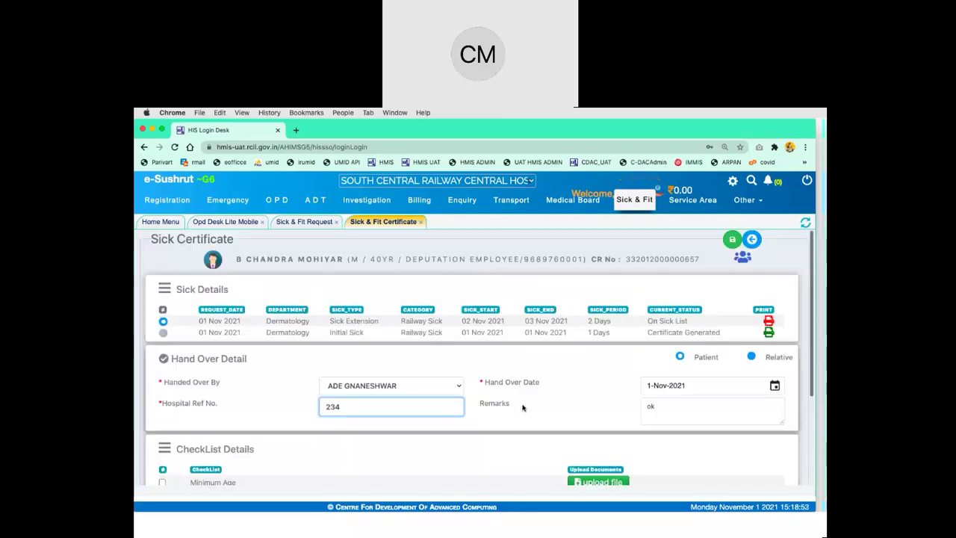
# Save the hand-over to generate the Sick Extension certificate, skip printing, review and close the preview
pyautogui.click(733, 241)
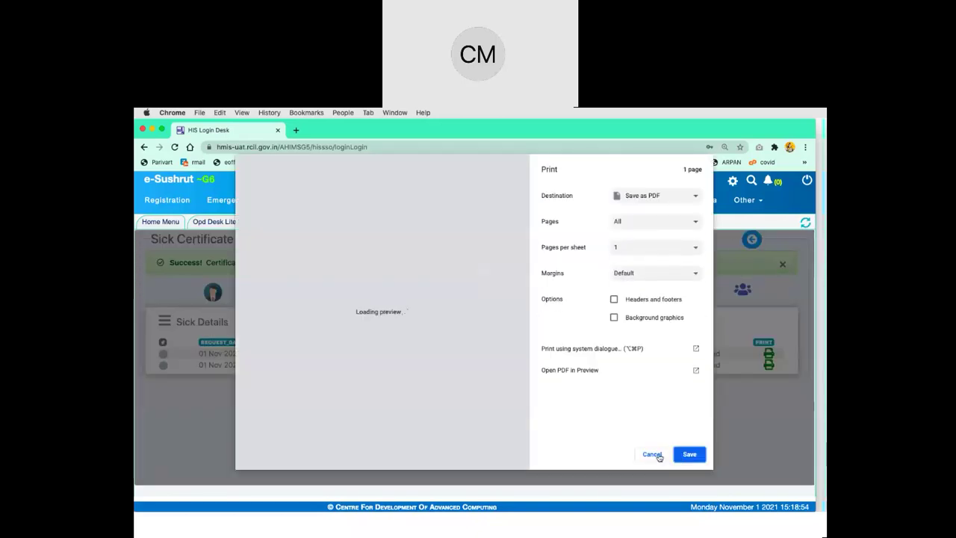
pyautogui.click(655, 454)
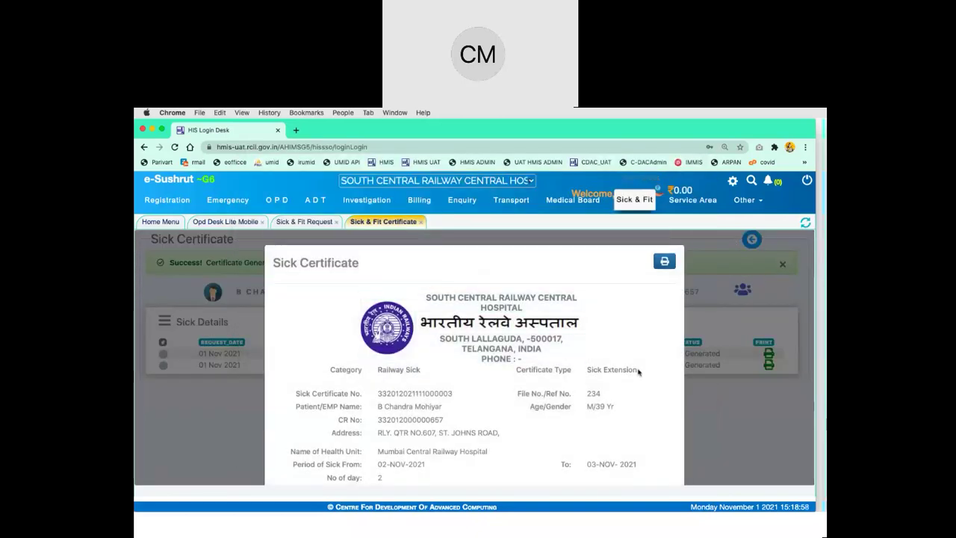
pyautogui.moveTo(639, 371); pyautogui.dragTo(424, 374)
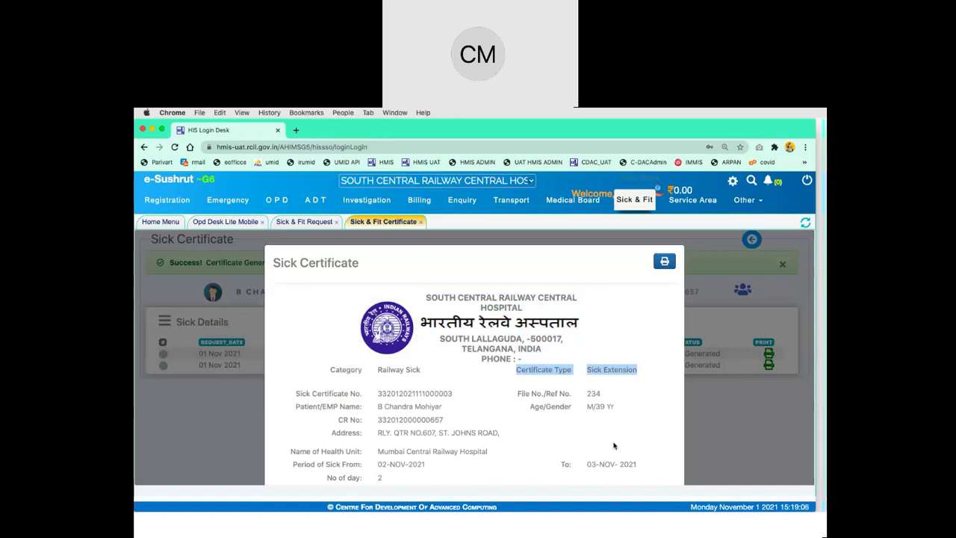
pyautogui.scroll(-5, 614, 446)
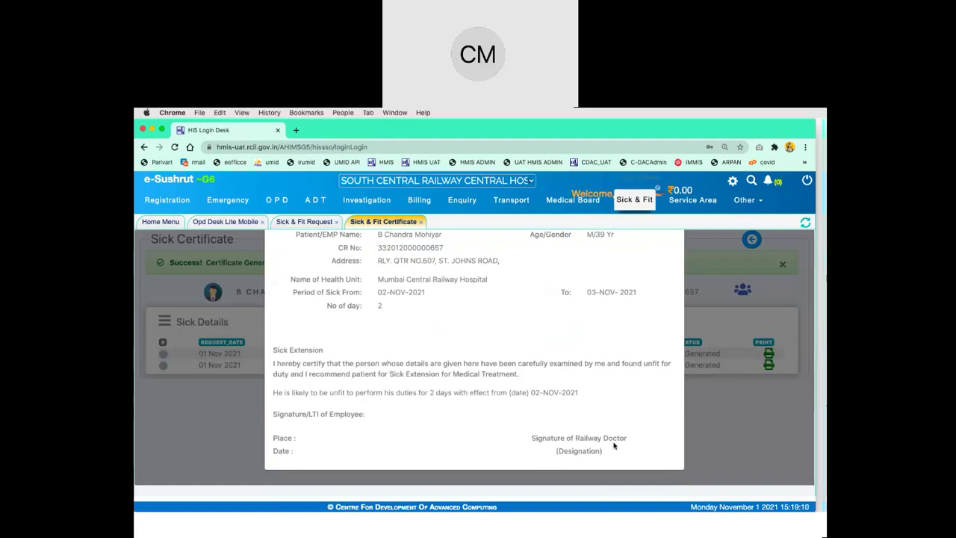
pyautogui.scroll(5, 614, 446)
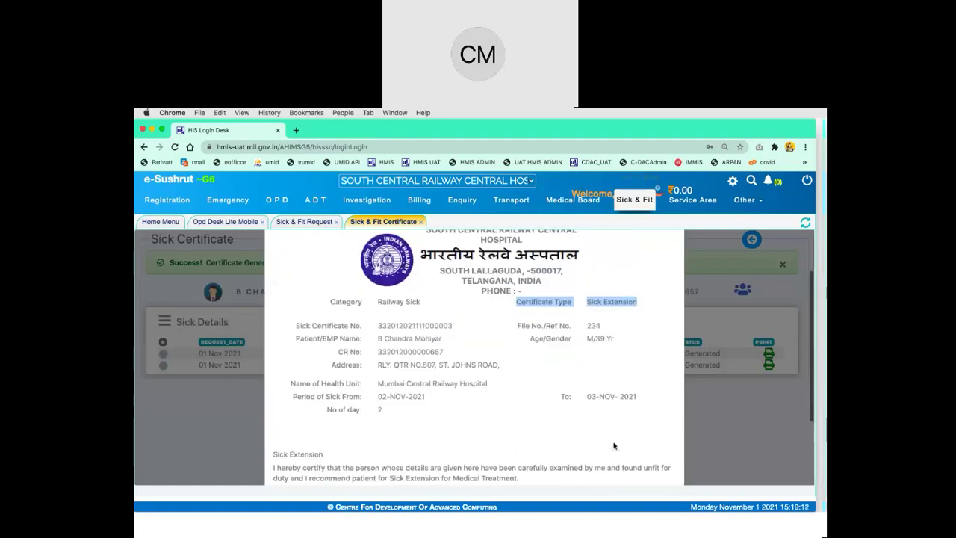
pyautogui.click(711, 429)
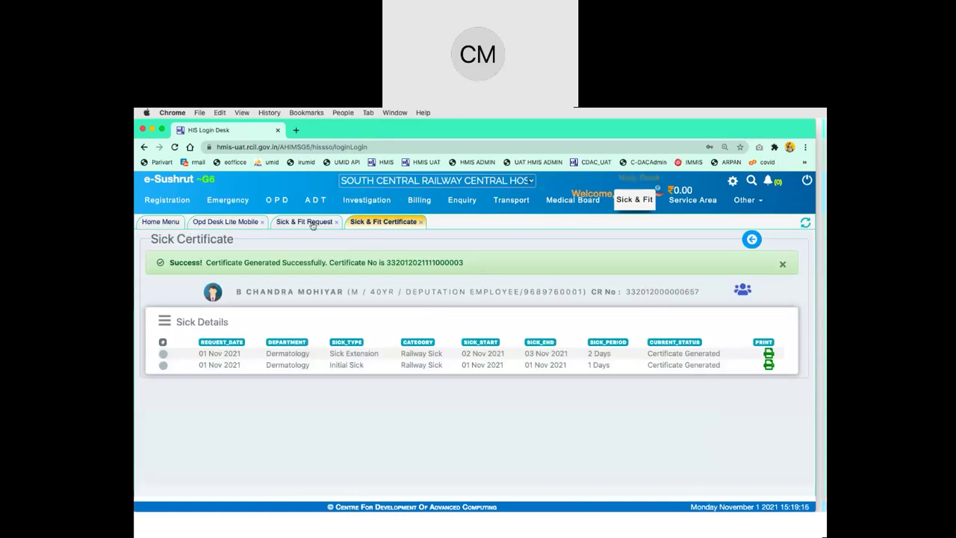
# Load the patient's sick leave form and base it on the previous Dermatology Sick Extension request
pyautogui.click(313, 223)
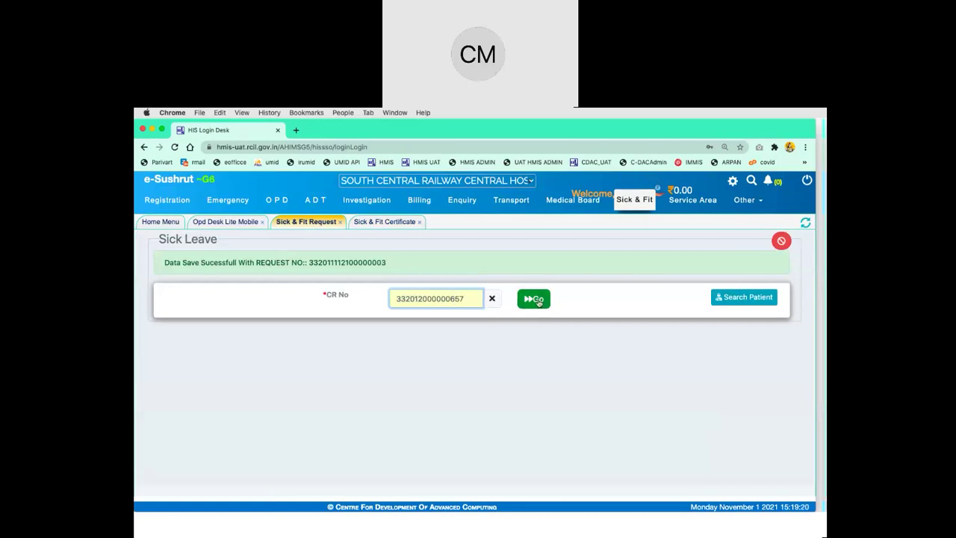
pyautogui.click(535, 300)
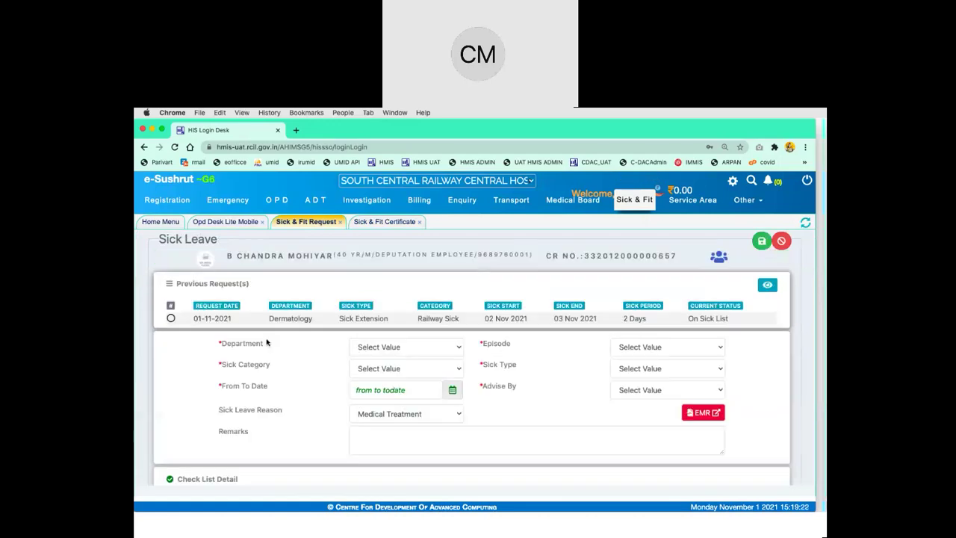
pyautogui.click(171, 319)
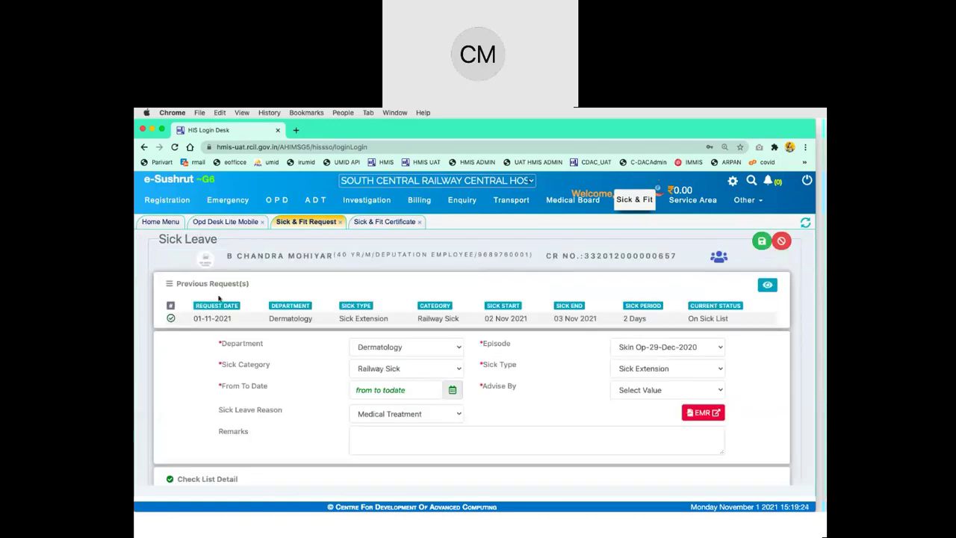
pyautogui.click(658, 366)
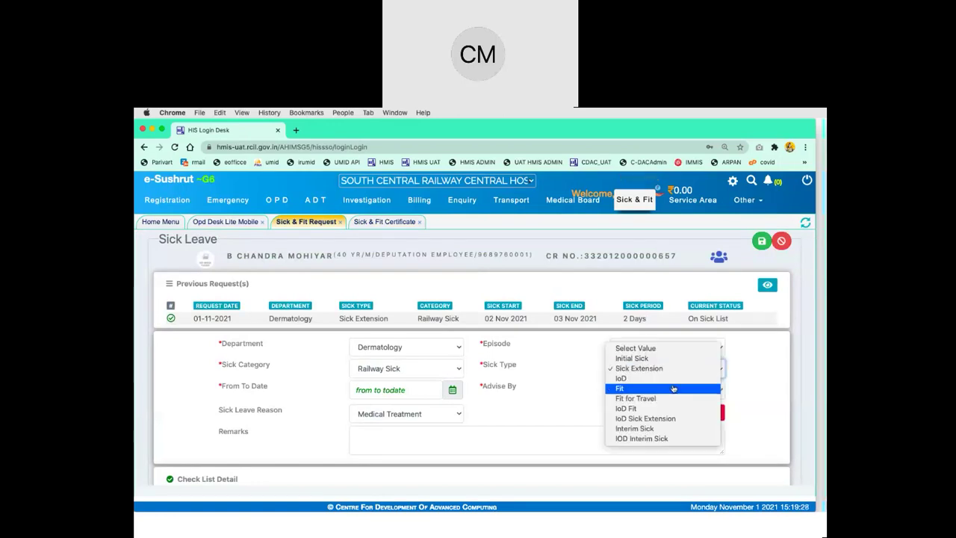
# Fill the request as Fit, 01/11/2021 to 3/11/2021, with an advising doctor and remark, then save
pyautogui.click(673, 388)
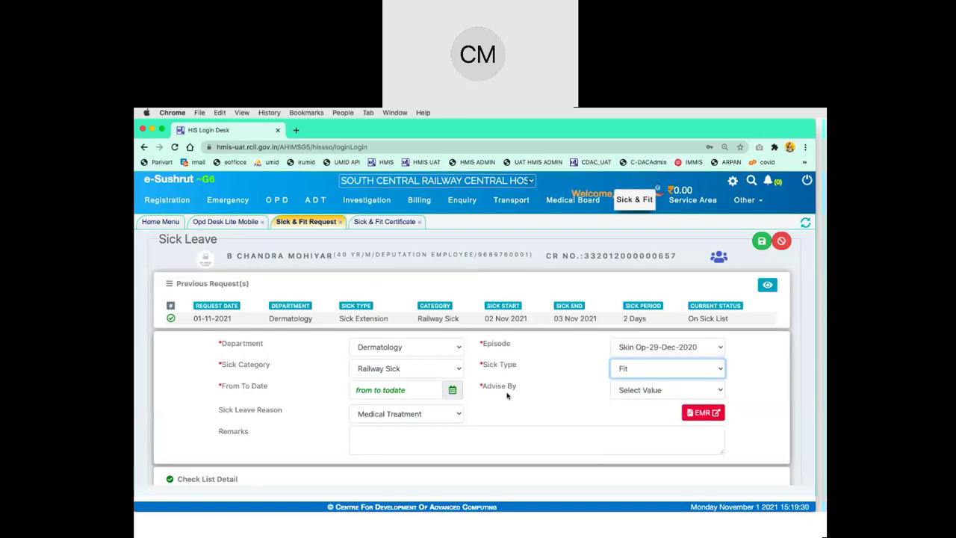
pyautogui.click(452, 390)
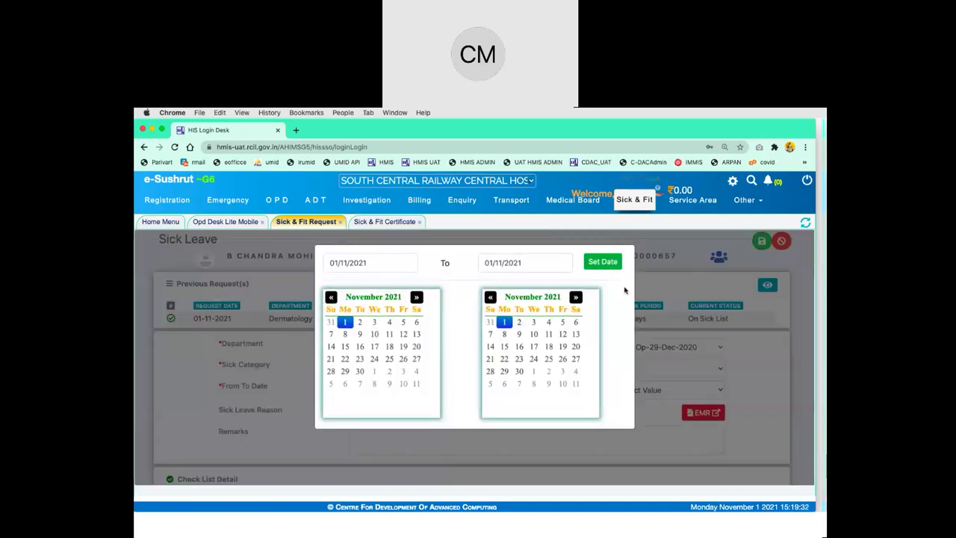
pyautogui.click(534, 322)
pyautogui.click(603, 262)
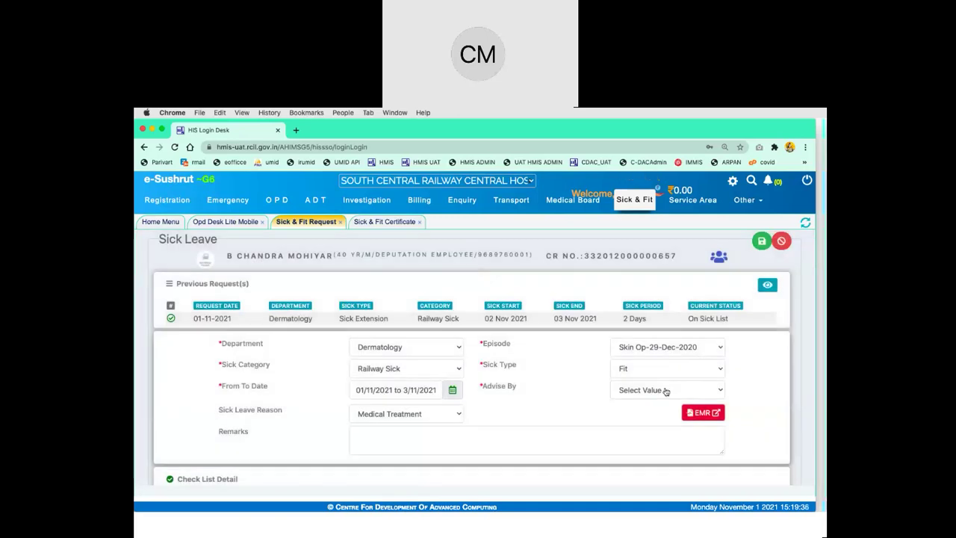
pyautogui.click(666, 391)
pyautogui.click(665, 401)
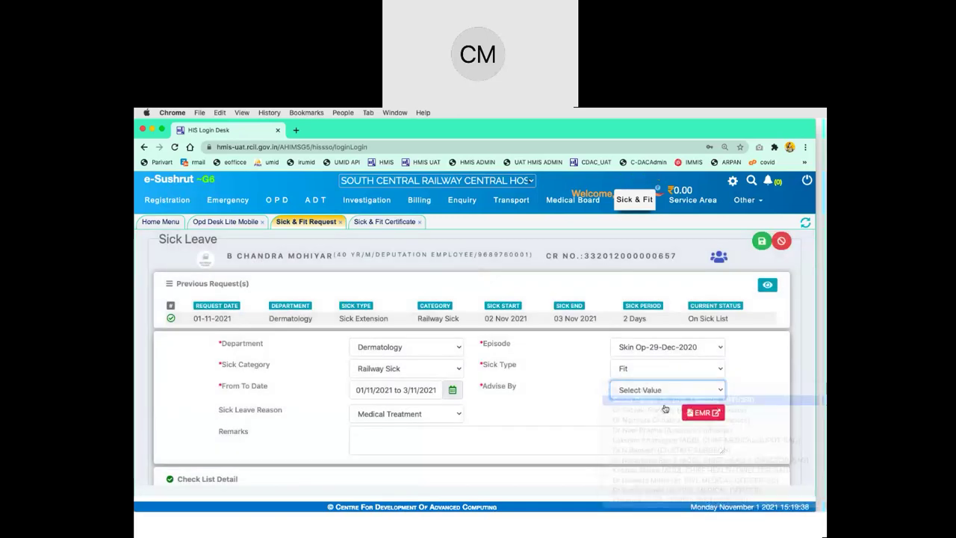
pyautogui.click(531, 441)
pyautogui.write('ok')
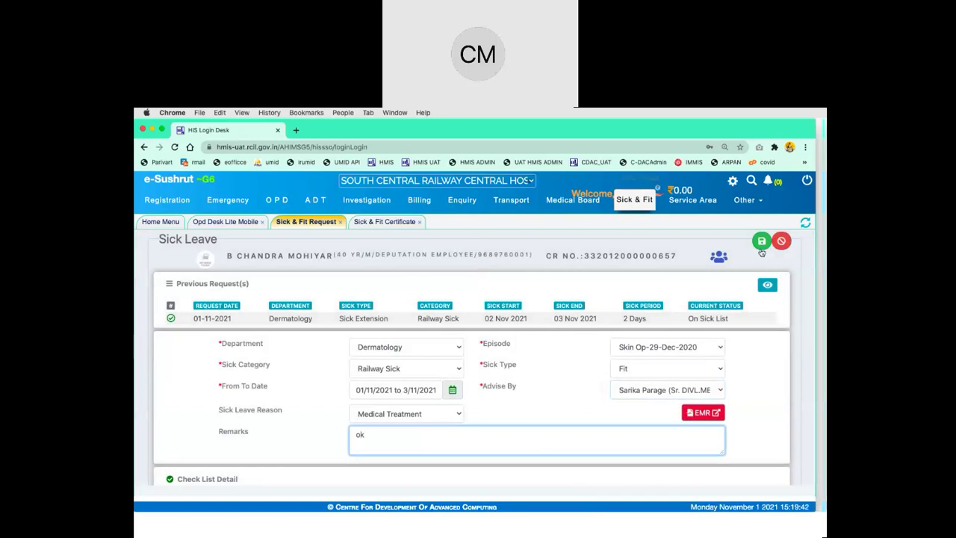
pyautogui.click(762, 242)
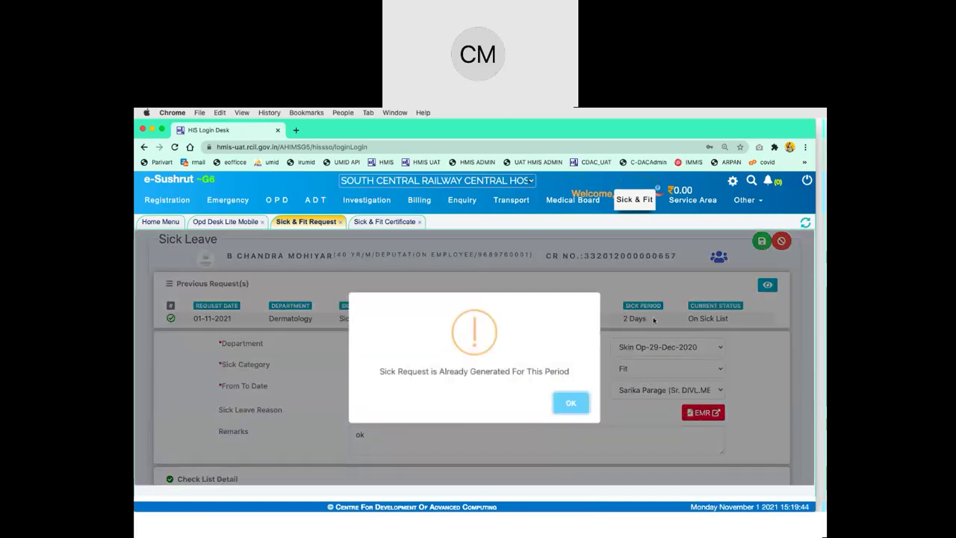
# Dismiss the period clash warning, move the start date to 3 November, and retry saving
pyautogui.click(580, 408)
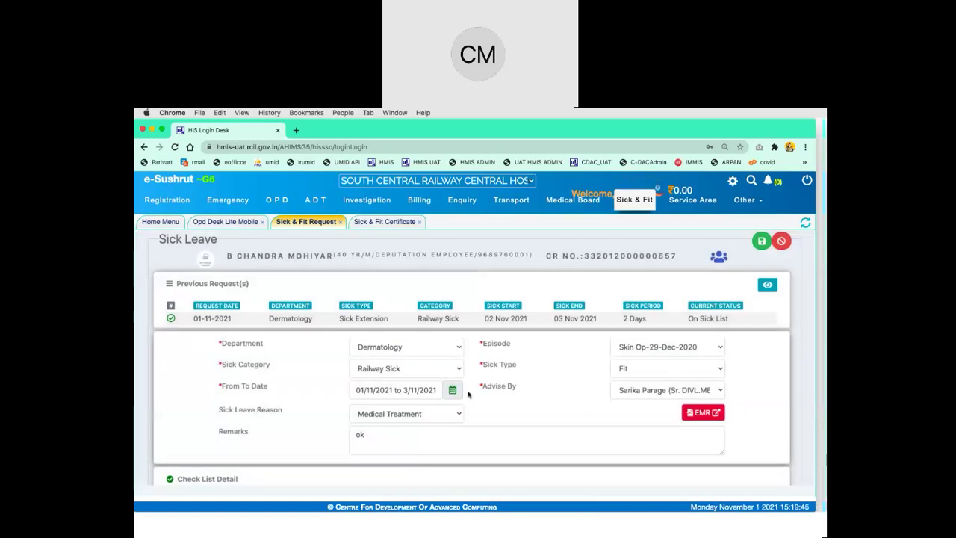
pyautogui.click(457, 394)
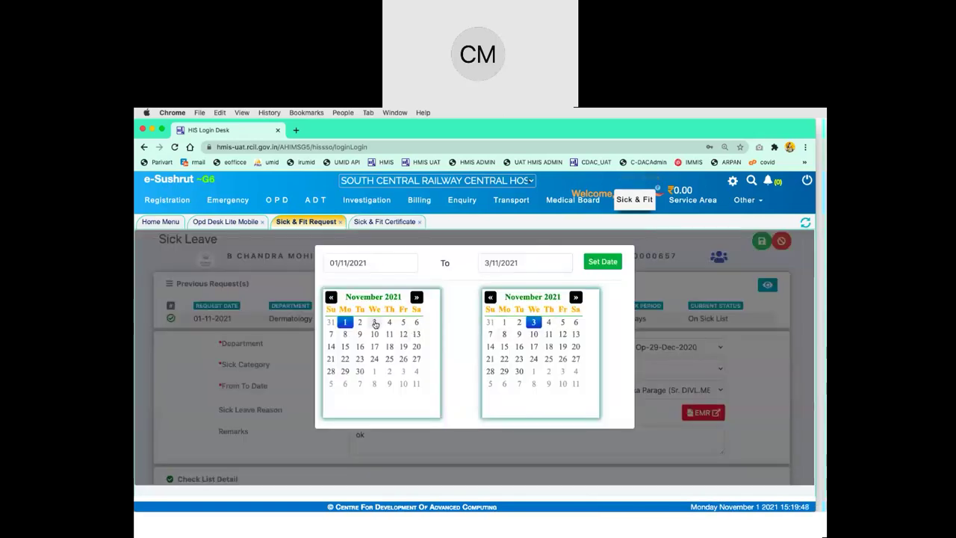
pyautogui.click(375, 323)
pyautogui.click(602, 262)
pyautogui.click(761, 243)
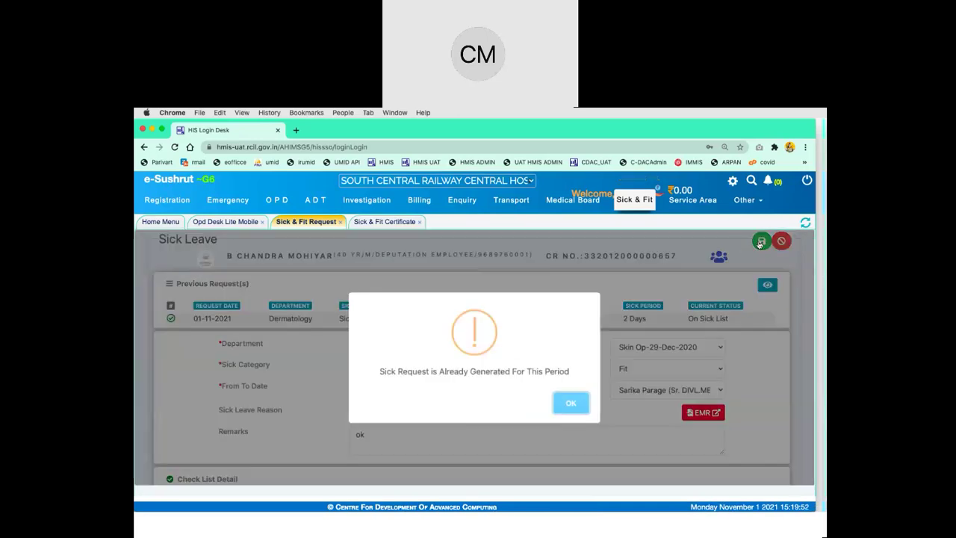
pyautogui.click(568, 402)
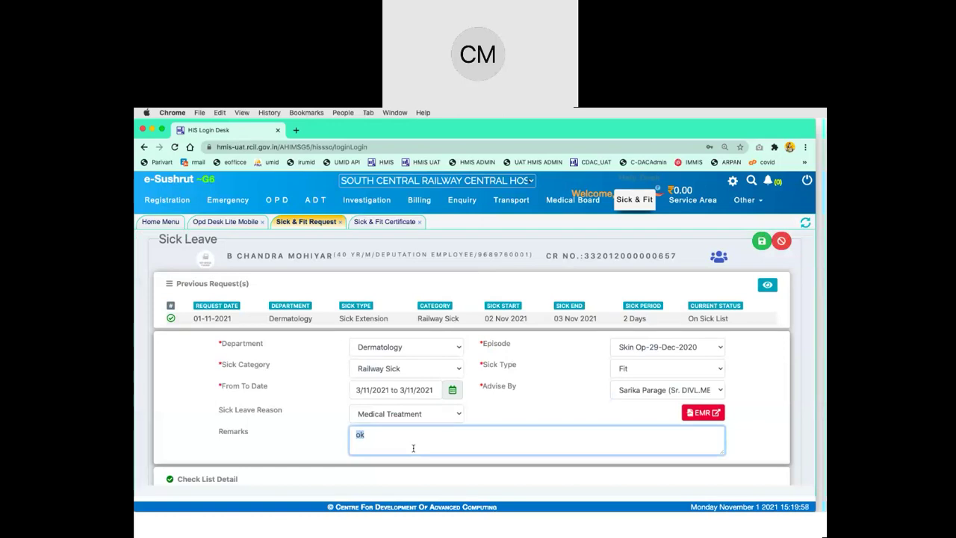
# Enter the remark 'Fit light duties', set the period to 4/11/2021 only, and save
pyautogui.write('Fit liug')
pyautogui.write('igh')
pyautogui.write('t duties')
pyautogui.click(452, 390)
pyautogui.click(389, 322)
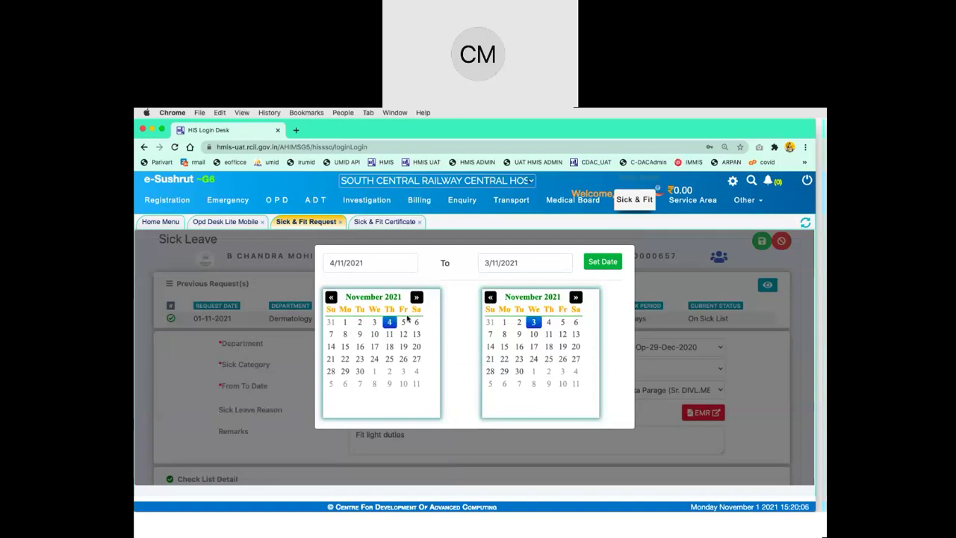
pyautogui.click(548, 322)
pyautogui.click(601, 262)
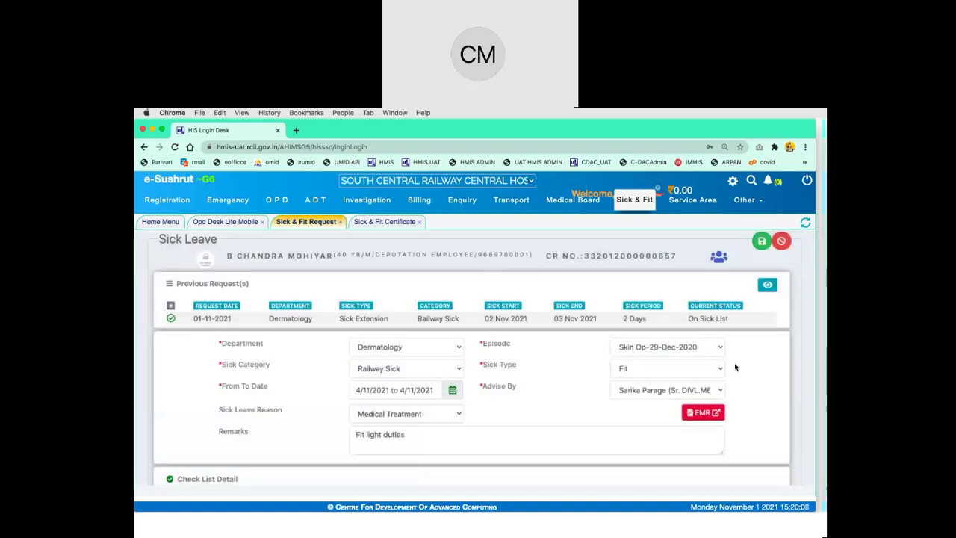
pyautogui.scroll(-1, 737, 374)
pyautogui.scroll(1, 736, 374)
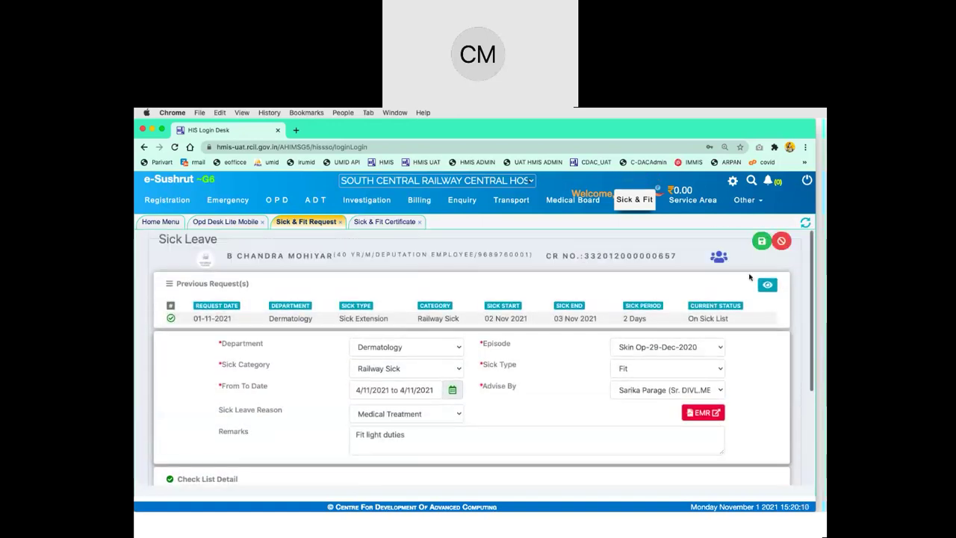
pyautogui.click(762, 242)
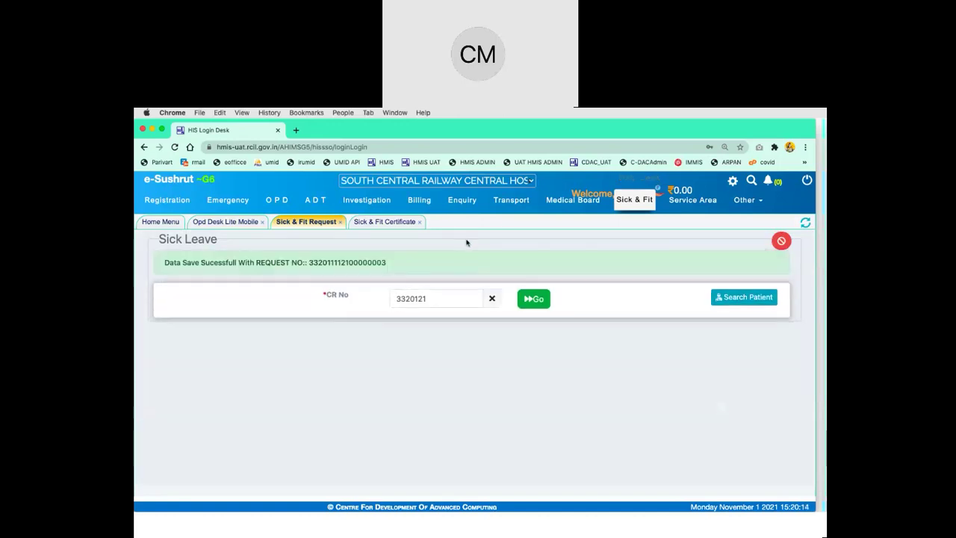
# Return to the Sick Certificate page and switch the sick list to Old Sick List/Fit List
pyautogui.click(385, 222)
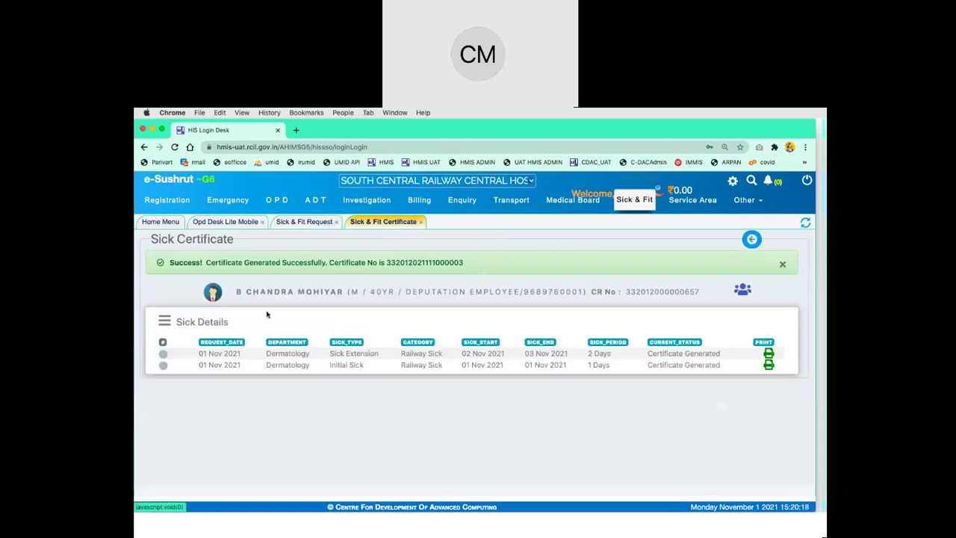
pyautogui.click(751, 239)
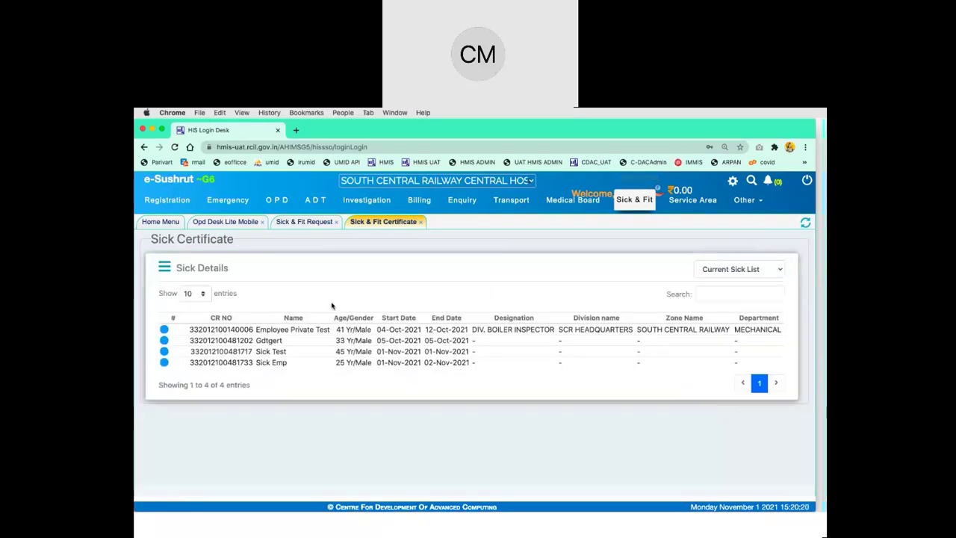
pyautogui.click(164, 329)
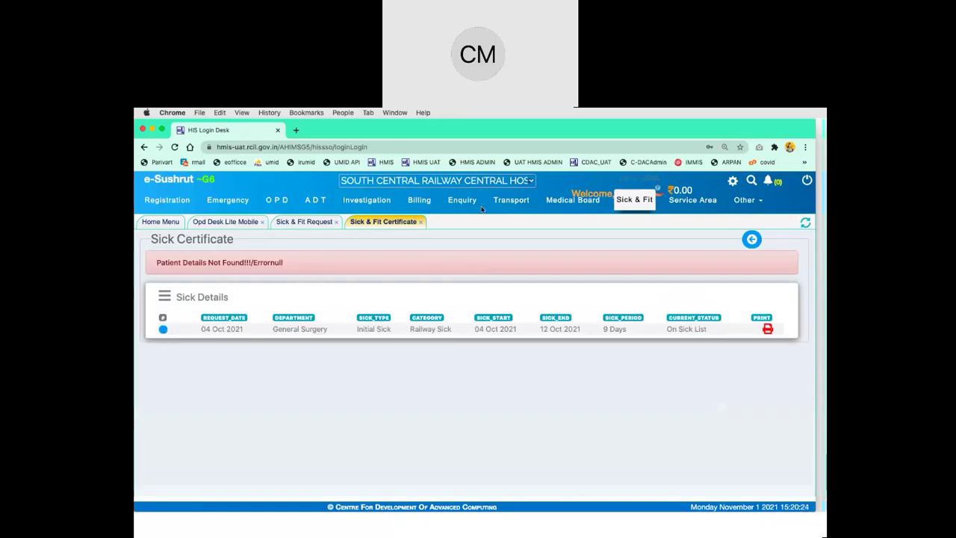
pyautogui.click(753, 241)
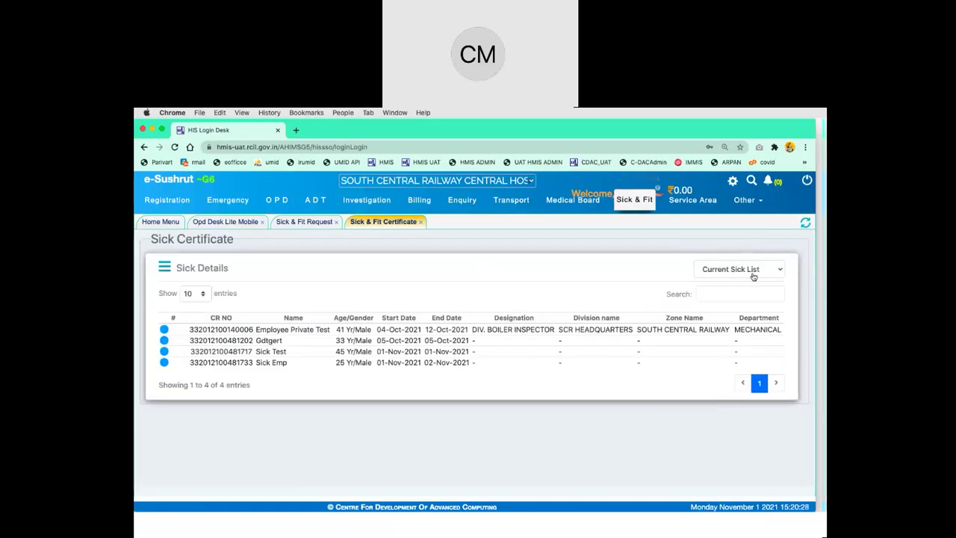
pyautogui.click(753, 274)
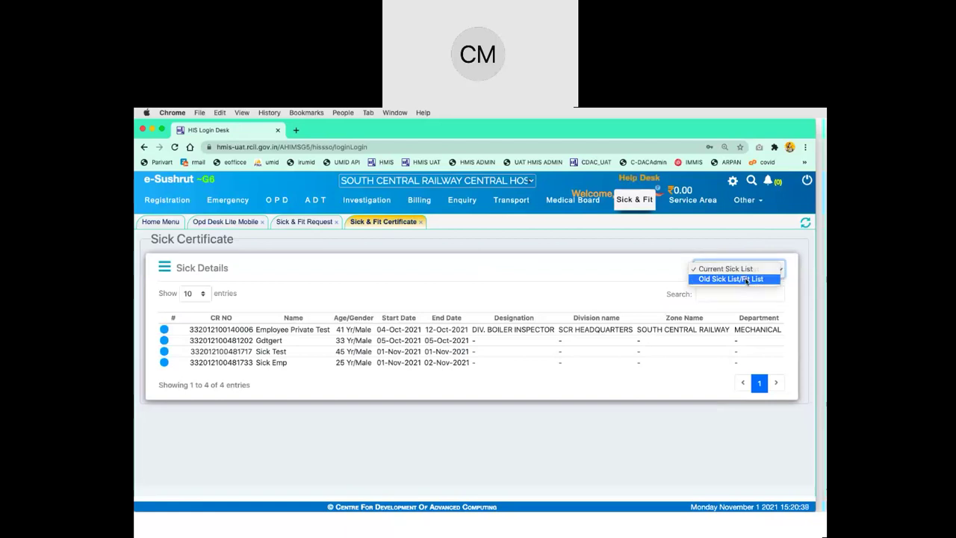
pyautogui.click(747, 280)
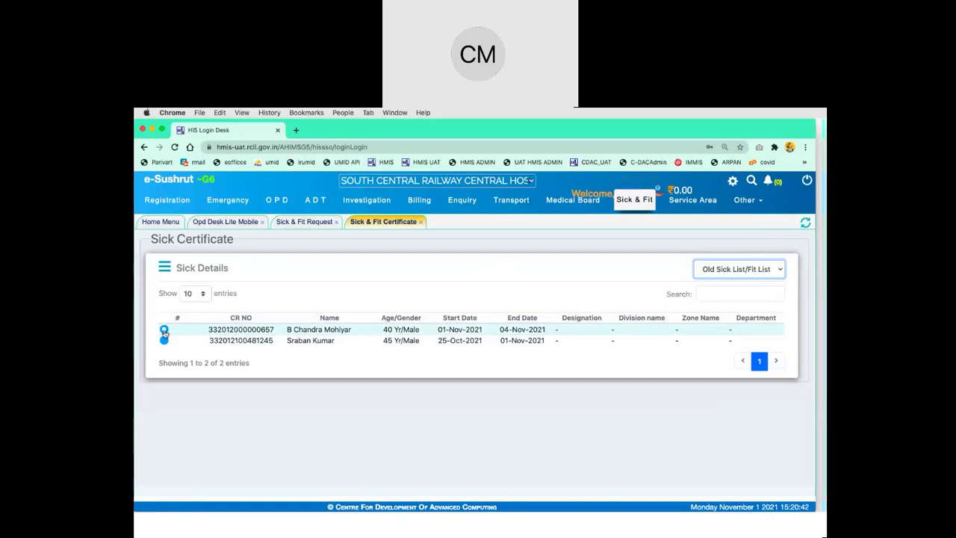
# Select the first old-list patient's Fit record, choose handing-over staff, enter Hospital Ref No. 345, and save
pyautogui.click(163, 328)
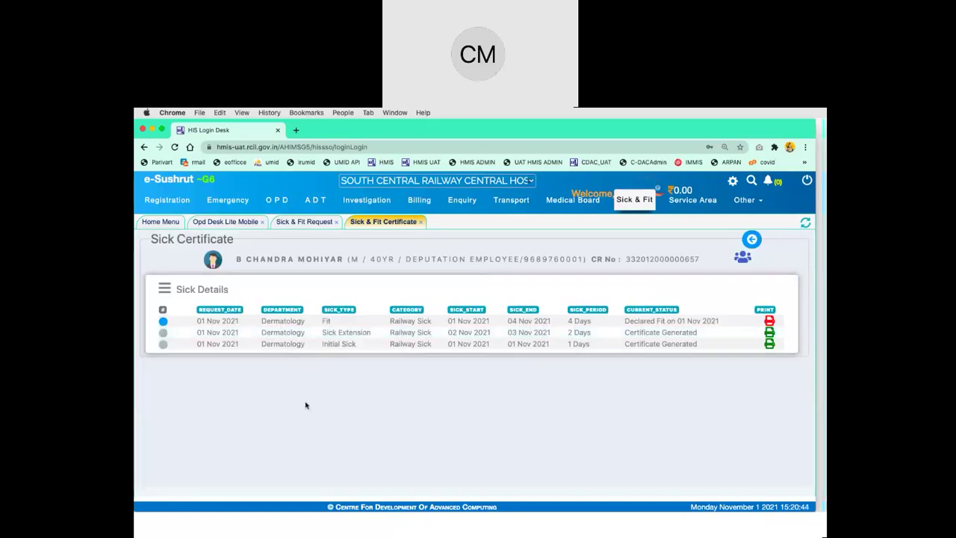
pyautogui.doubleClick(326, 320)
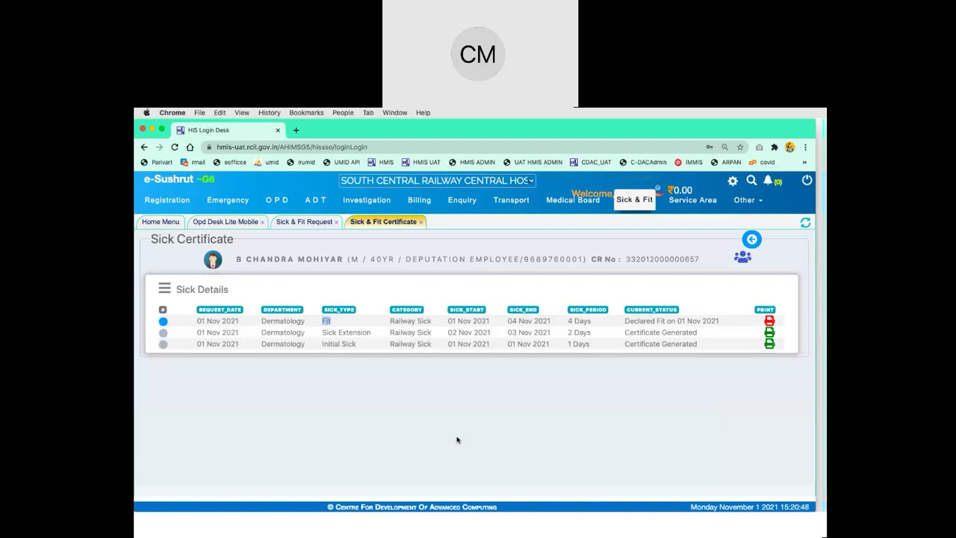
pyautogui.click(166, 322)
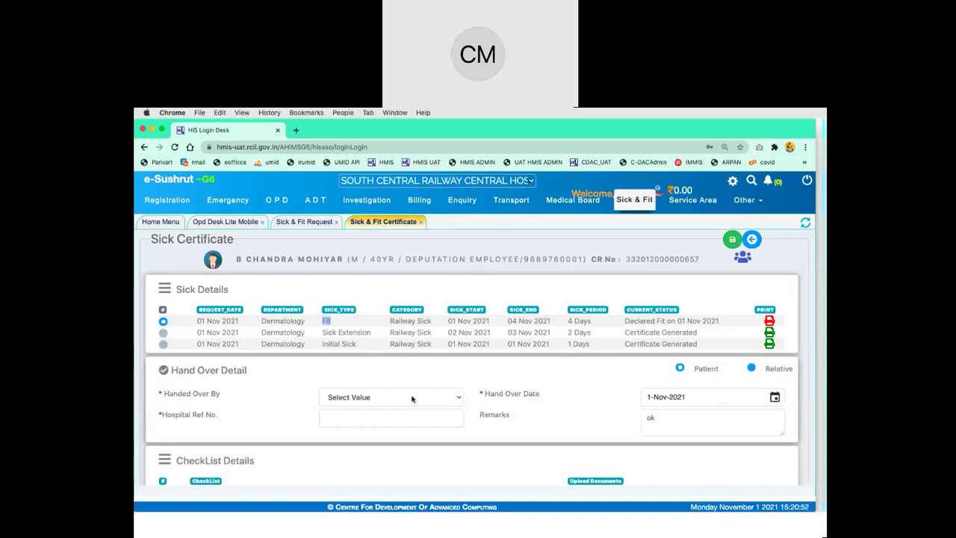
pyautogui.click(415, 395)
pyautogui.click(415, 427)
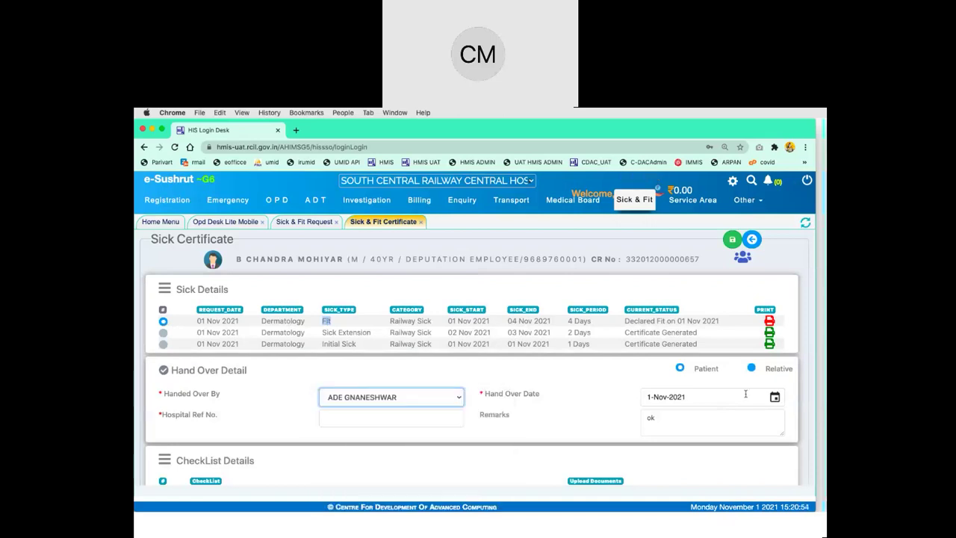
pyautogui.scroll(-3, 485, 396)
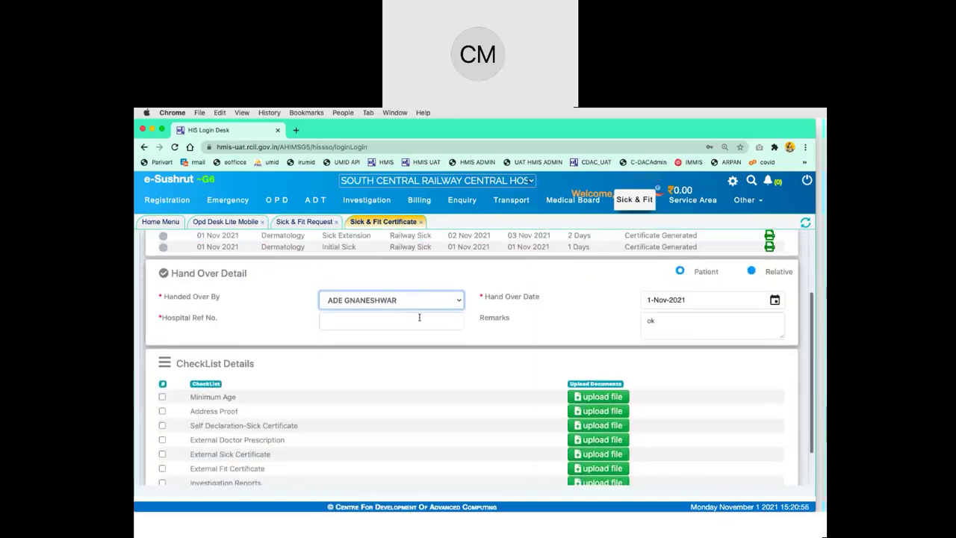
pyautogui.click(404, 321)
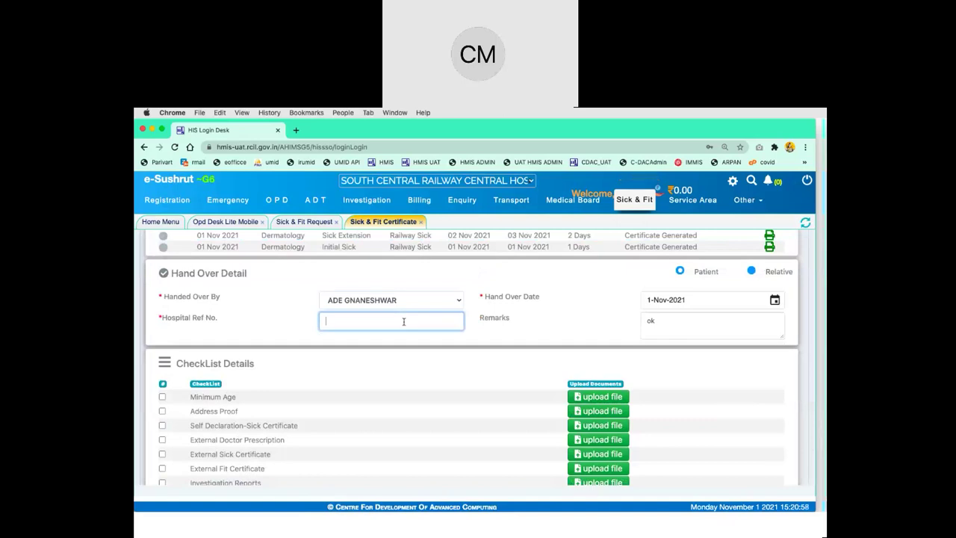
pyautogui.write('345')
pyautogui.scroll(3, 444, 365)
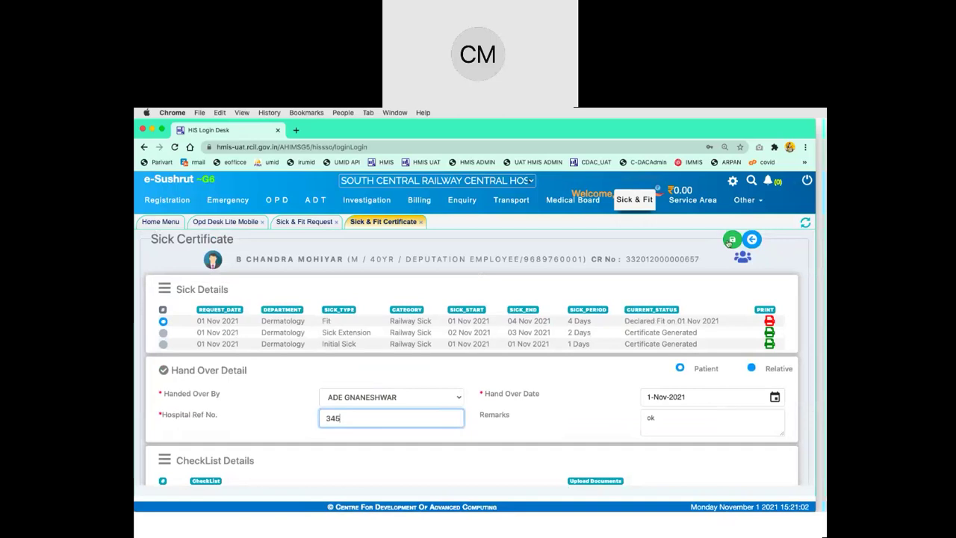
pyautogui.click(733, 244)
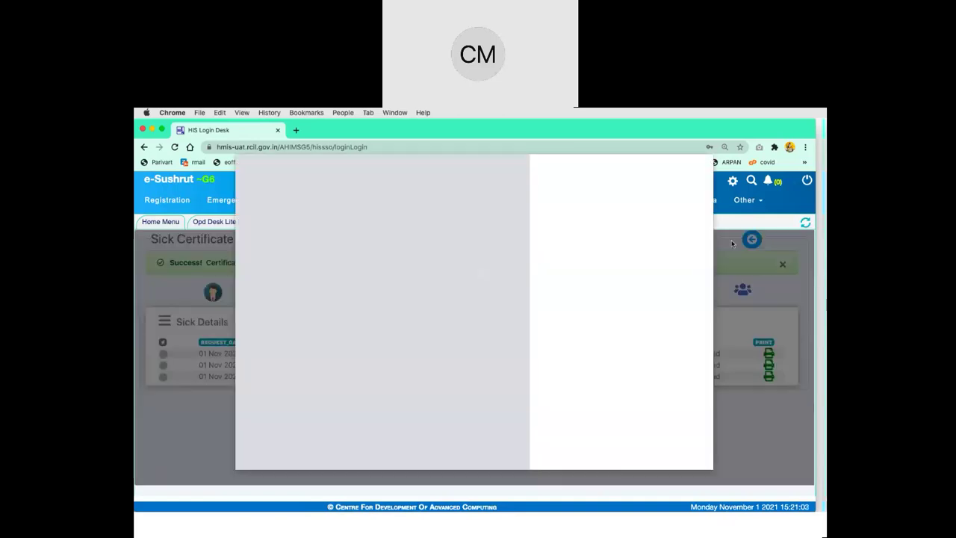
# Skip printing, review the Fit certificate's type and period of sickness, then close the preview
pyautogui.click(654, 455)
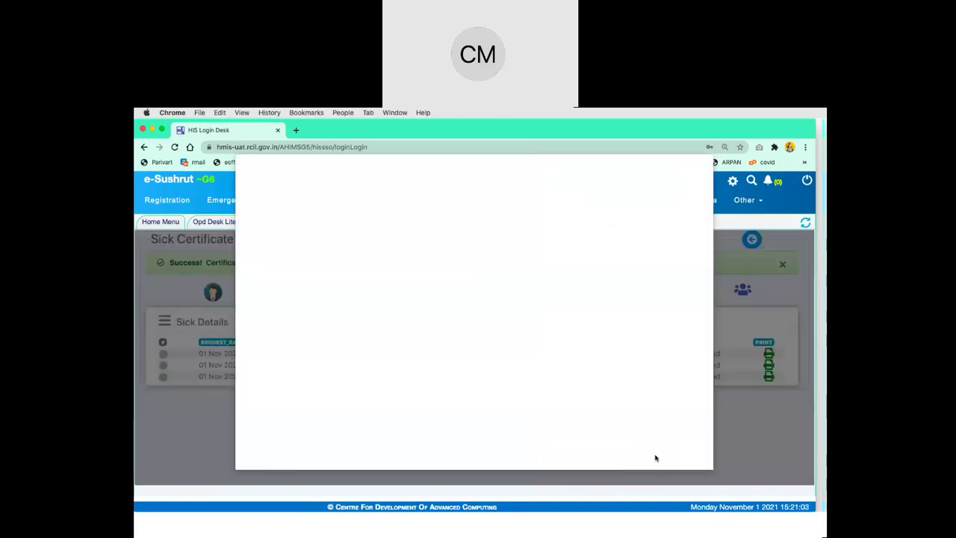
pyautogui.doubleClick(592, 369)
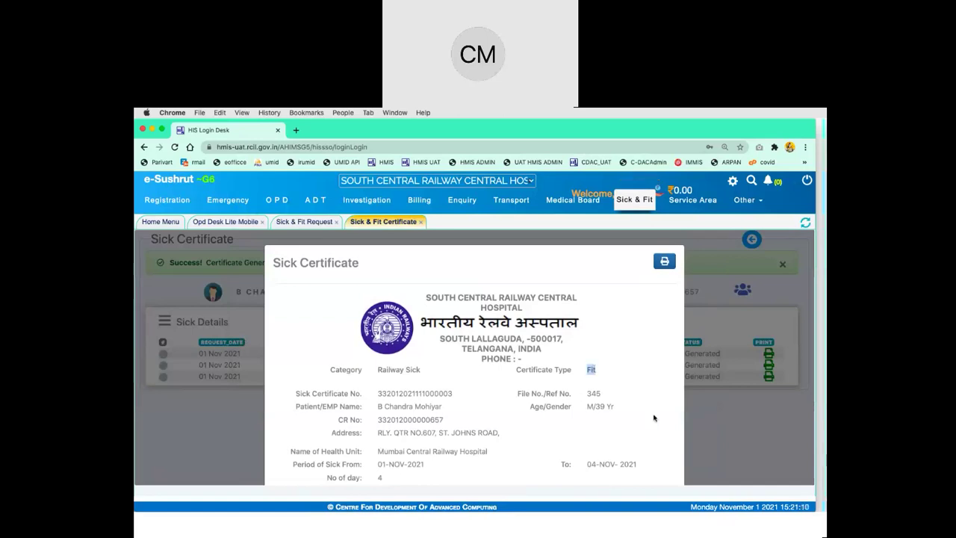
pyautogui.scroll(-1, 653, 418)
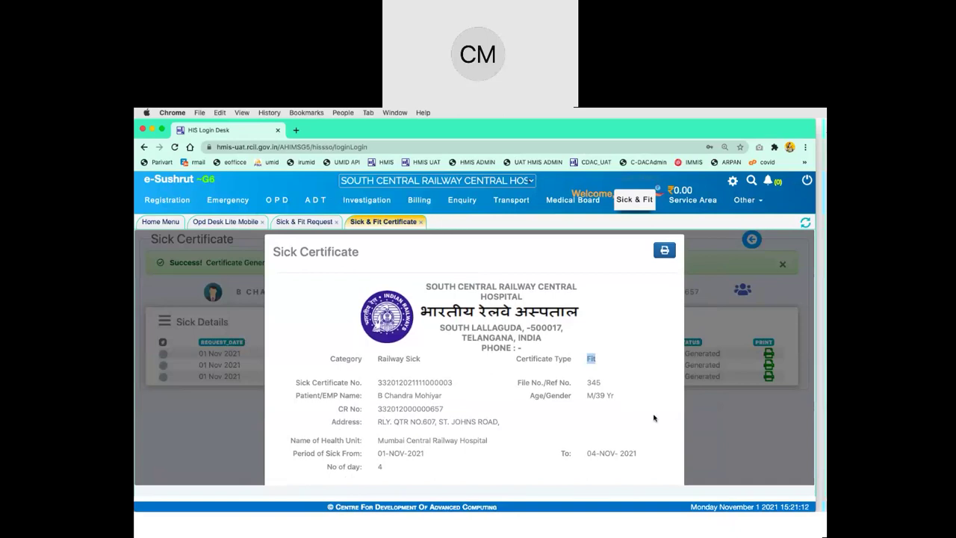
pyautogui.scroll(-2, 654, 419)
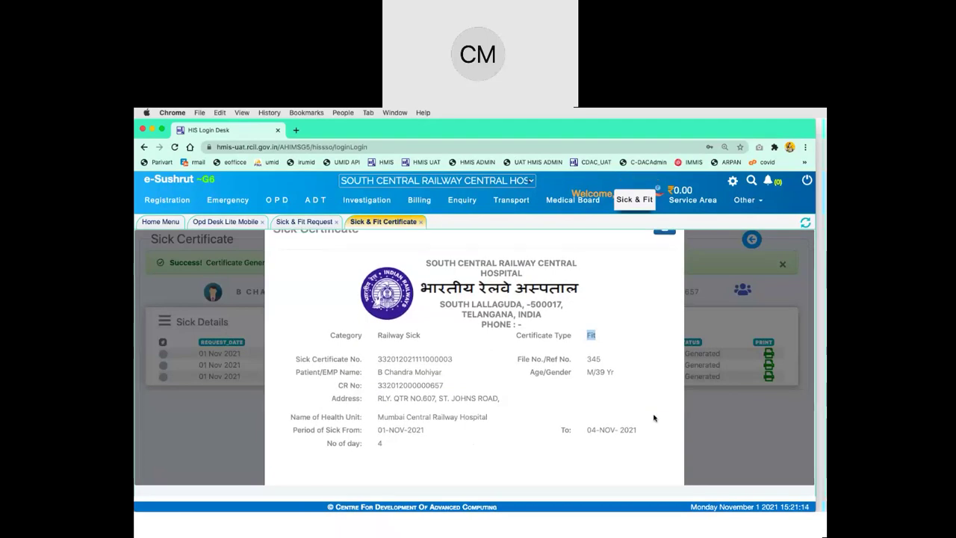
pyautogui.rightClick(350, 431)
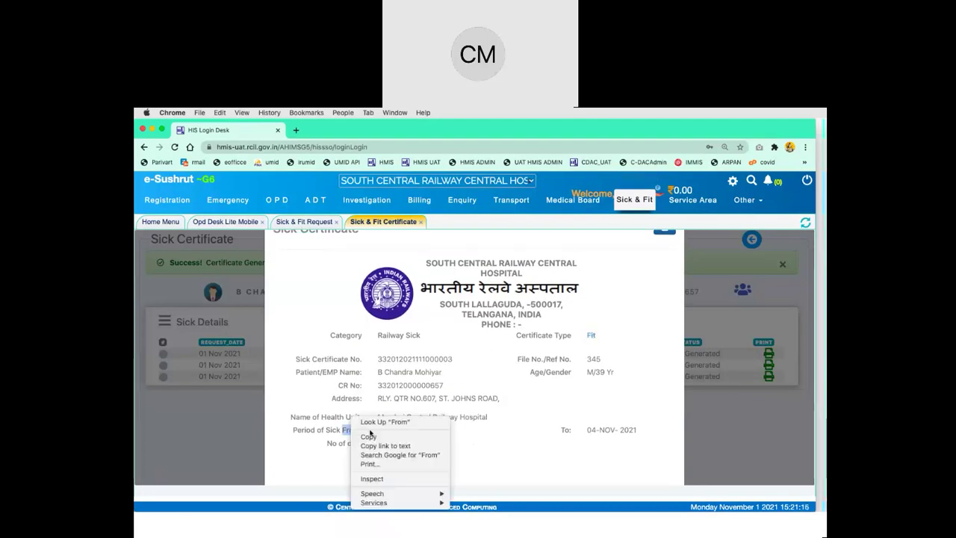
pyautogui.click(373, 438)
pyautogui.moveTo(378, 432); pyautogui.dragTo(425, 431)
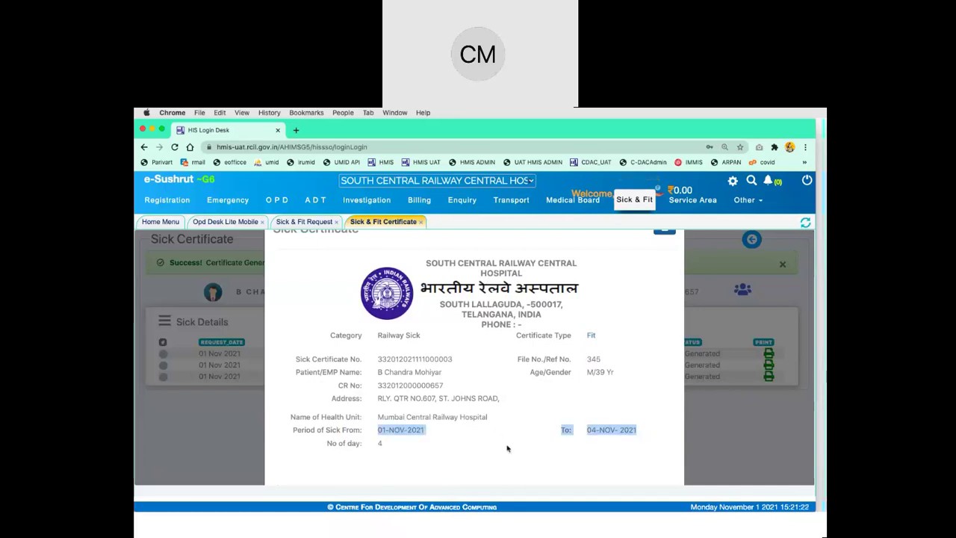
pyautogui.scroll(-5, 508, 448)
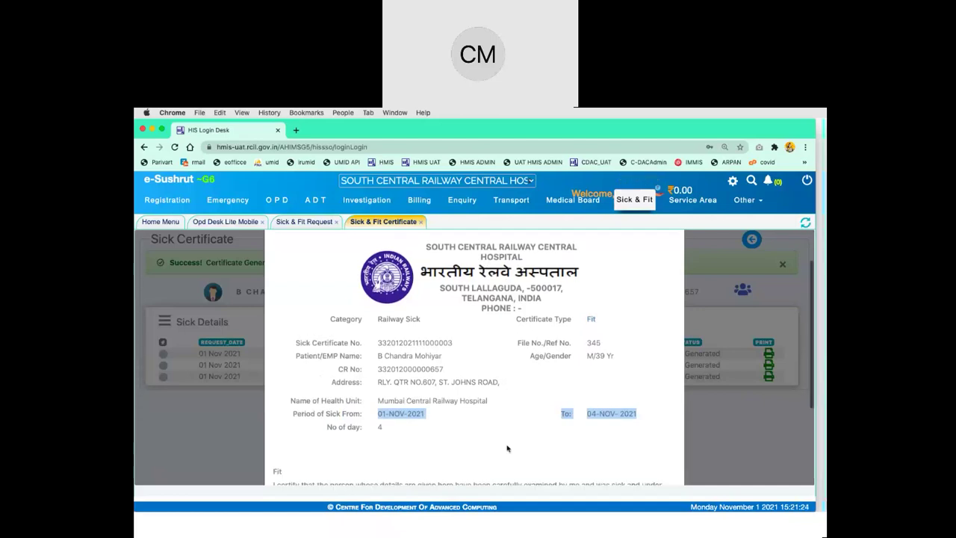
pyautogui.scroll(-1, 507, 448)
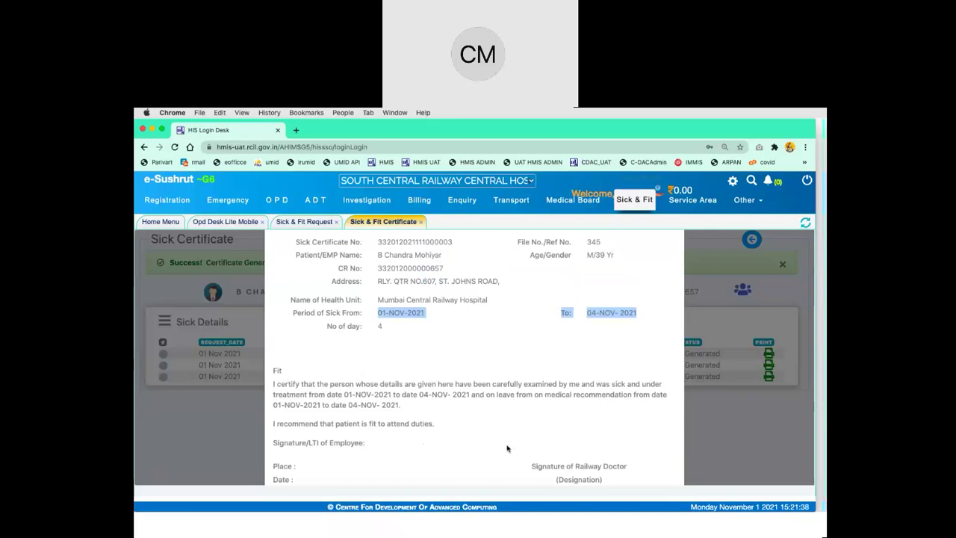
pyautogui.scroll(-1, 507, 449)
pyautogui.scroll(4, 508, 449)
pyautogui.scroll(2, 508, 449)
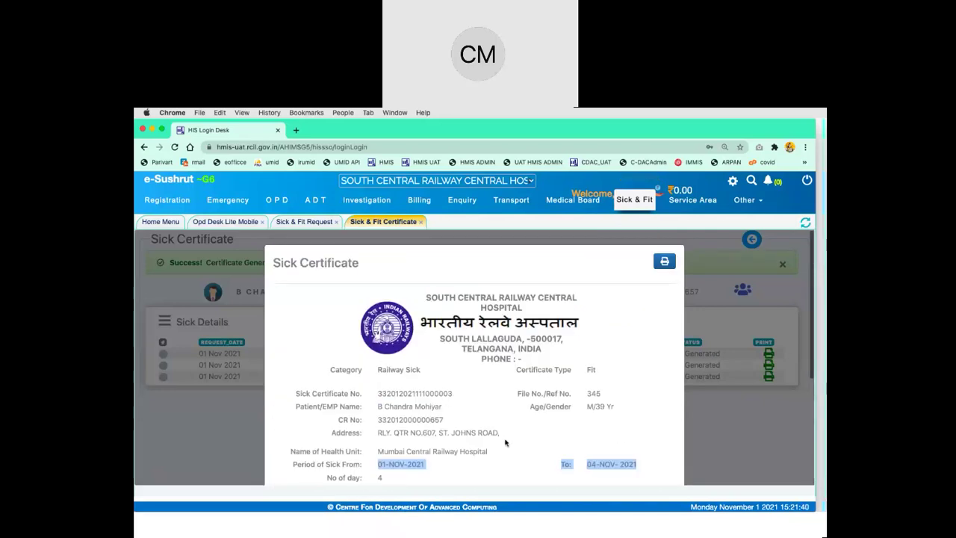
pyautogui.click(704, 281)
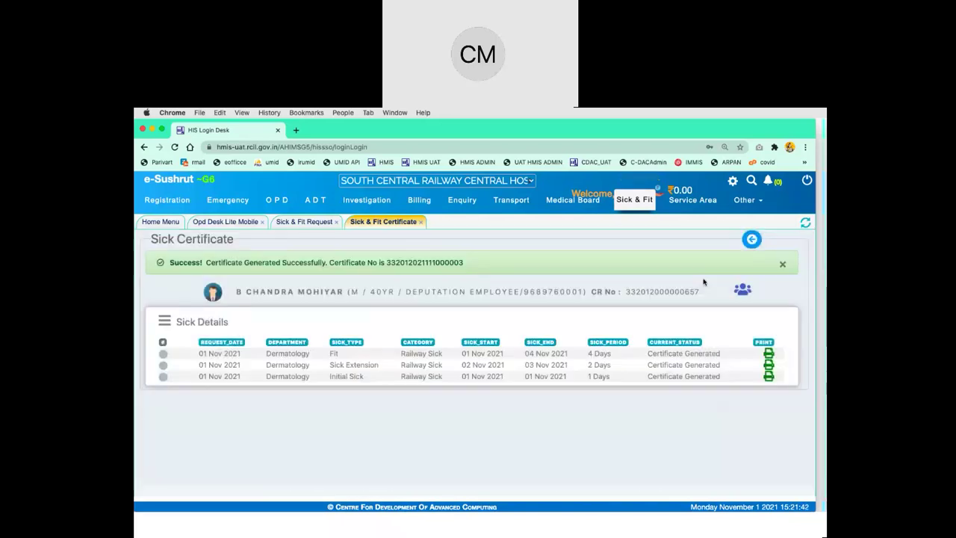
# Return to the Current Sick List and open the fourth patient's 2-day Initial Sick record
pyautogui.click(783, 265)
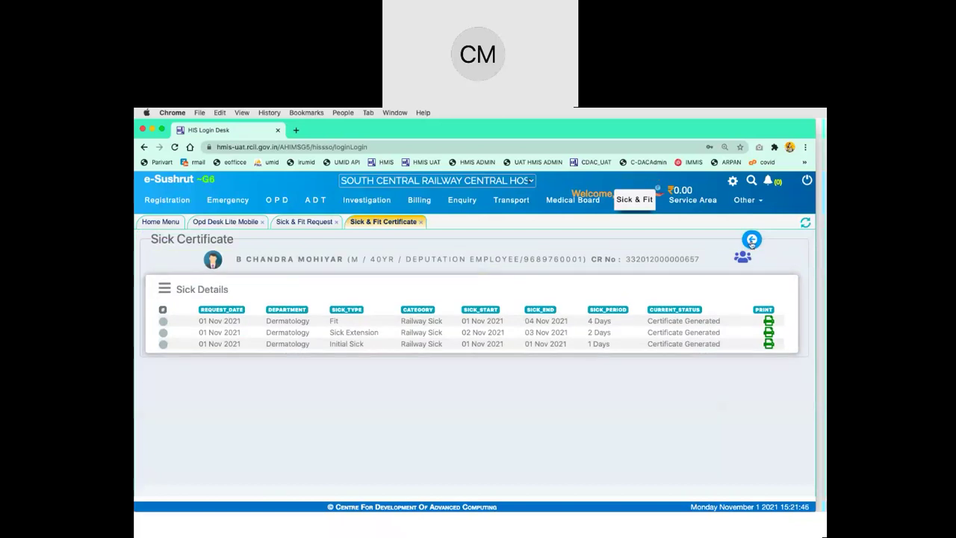
pyautogui.click(751, 239)
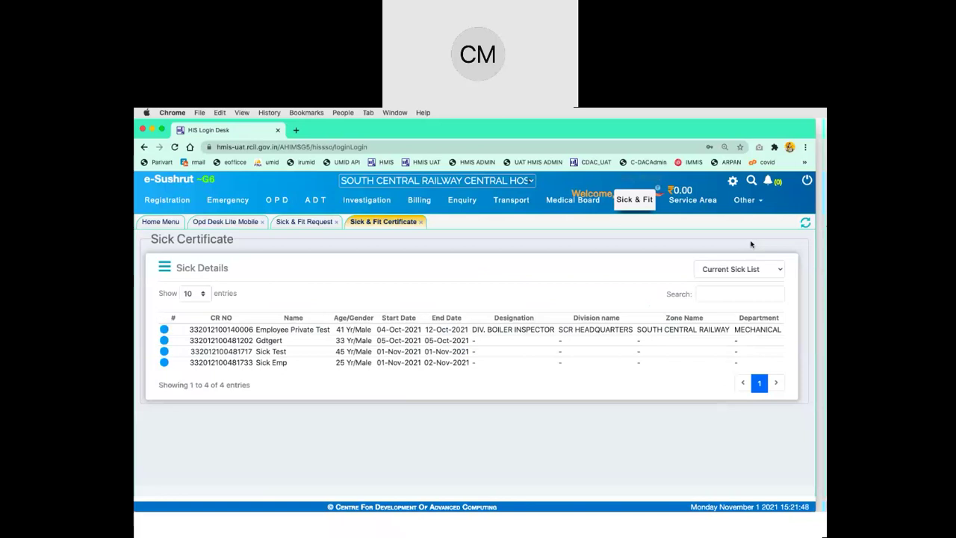
pyautogui.click(166, 364)
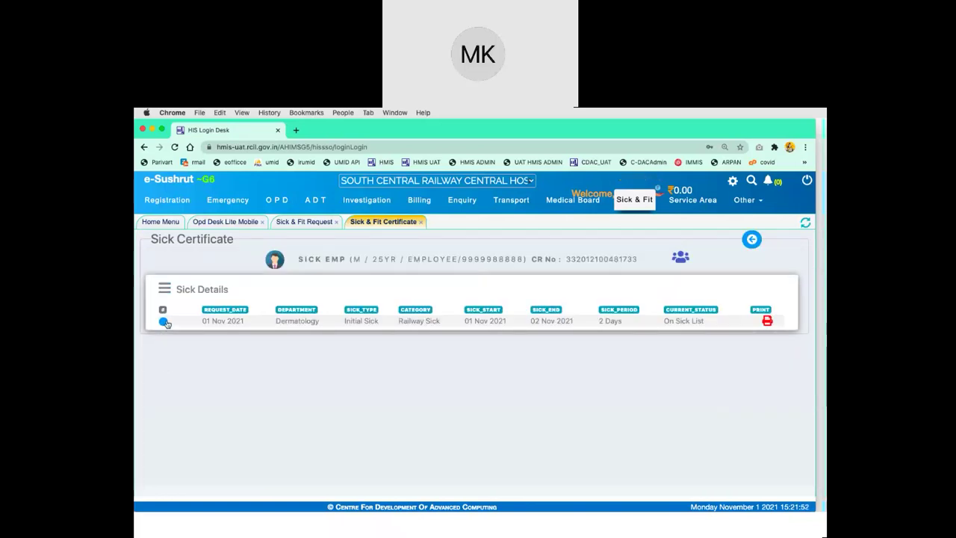
pyautogui.click(163, 321)
# Choose the staff member handing over and enter Hospital Ref No. 1234
pyautogui.click(364, 377)
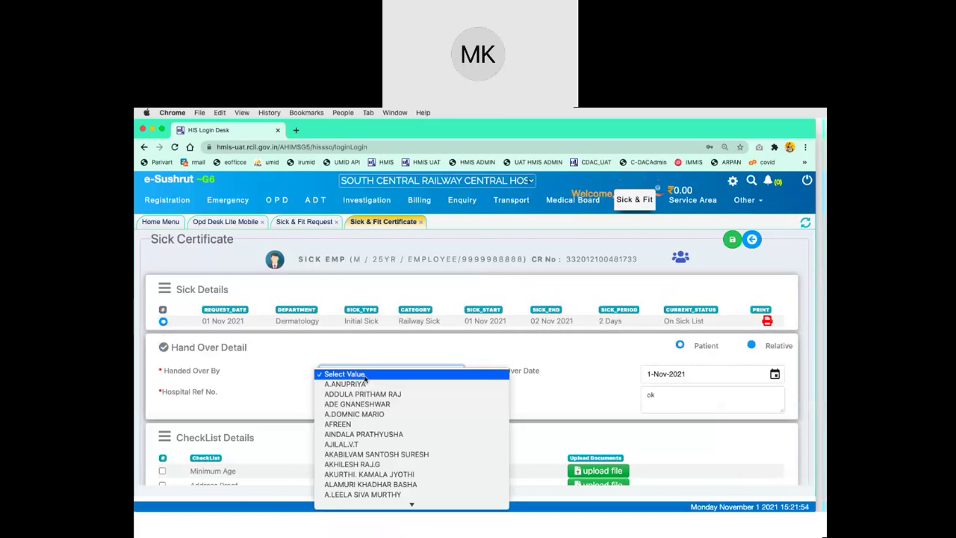
pyautogui.click(400, 384)
pyautogui.click(387, 396)
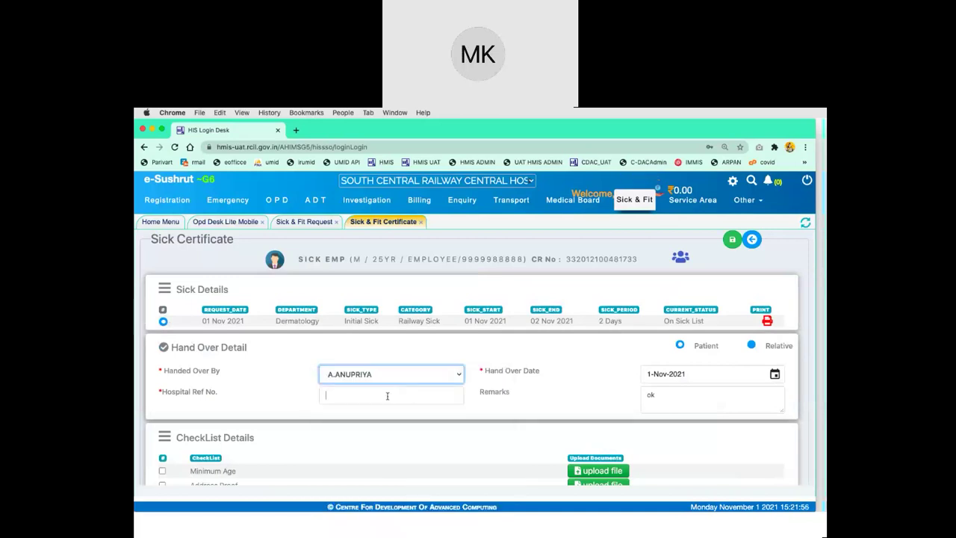
pyautogui.write('1234')
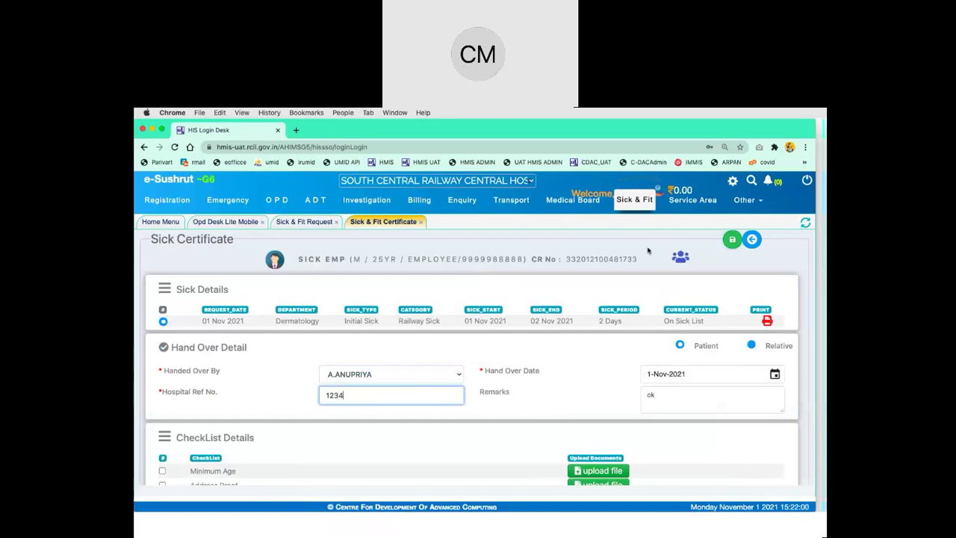
# Save to generate the Initial Sick certificate, skip printing and close the preview
pyautogui.doubleClick(610, 258)
pyautogui.click(733, 240)
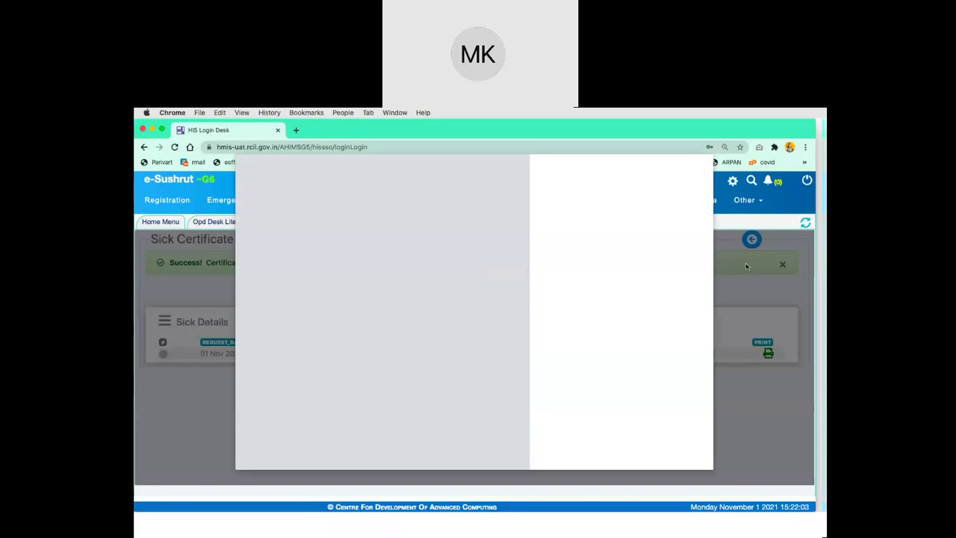
pyautogui.click(652, 456)
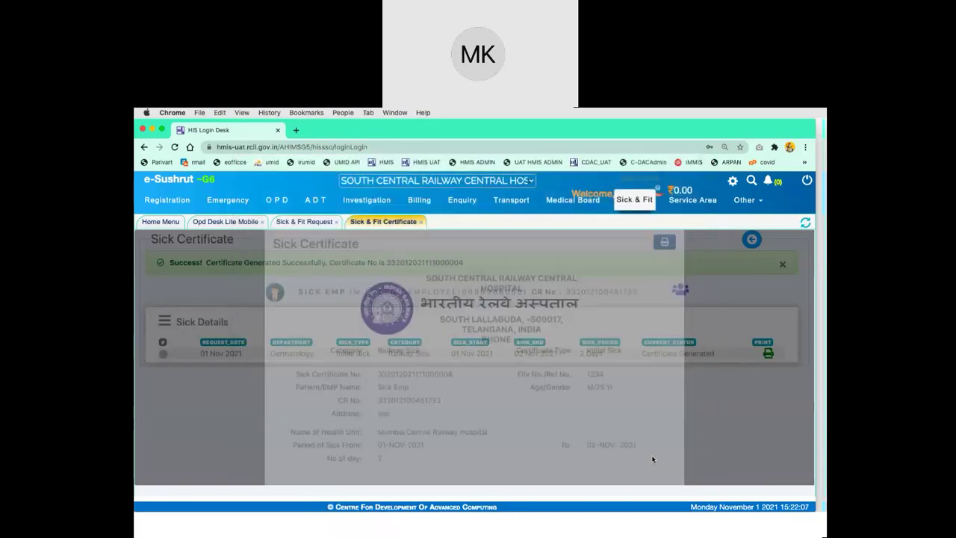
pyautogui.click(730, 287)
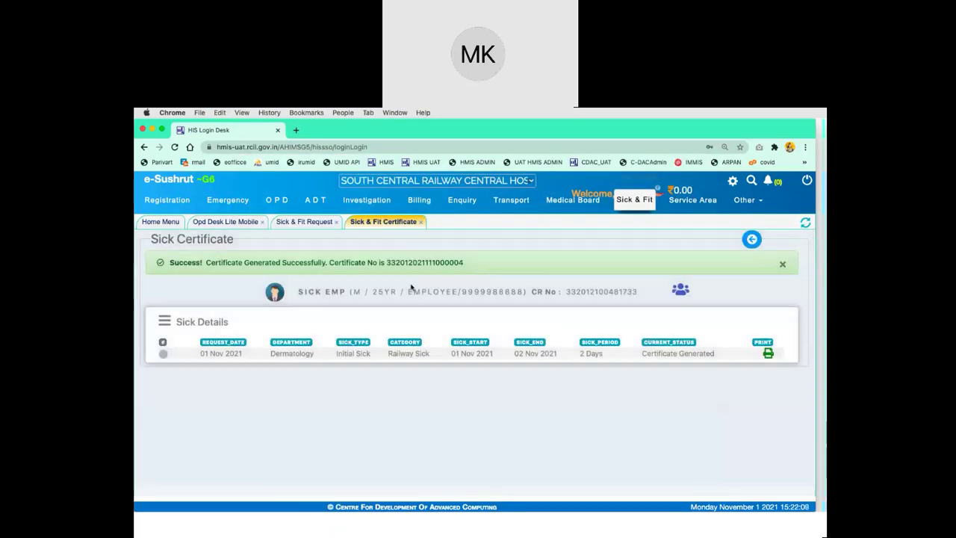
pyautogui.click(752, 239)
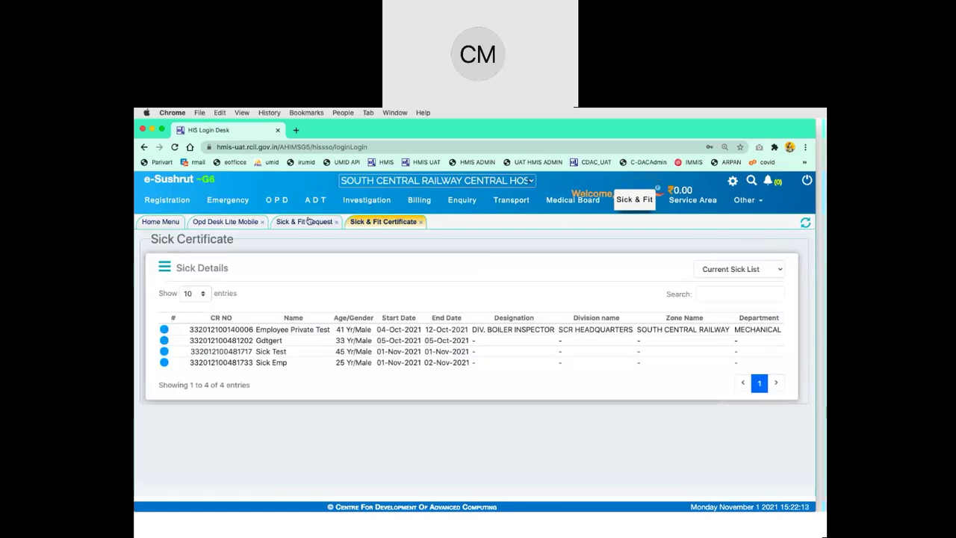
# Fetch the patient's Sick Leave form by CR number, keeping the prefilled Dermatology department
pyautogui.click(304, 222)
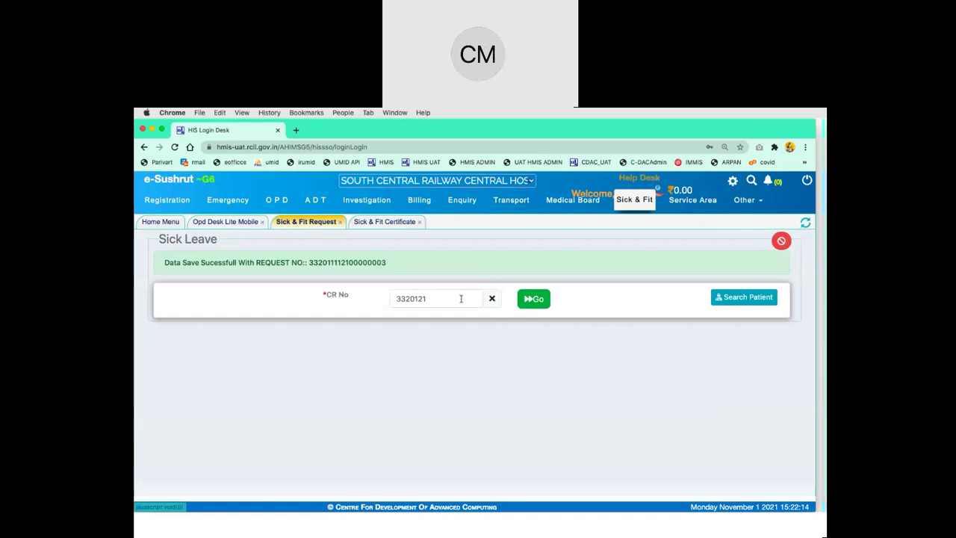
pyautogui.click(530, 307)
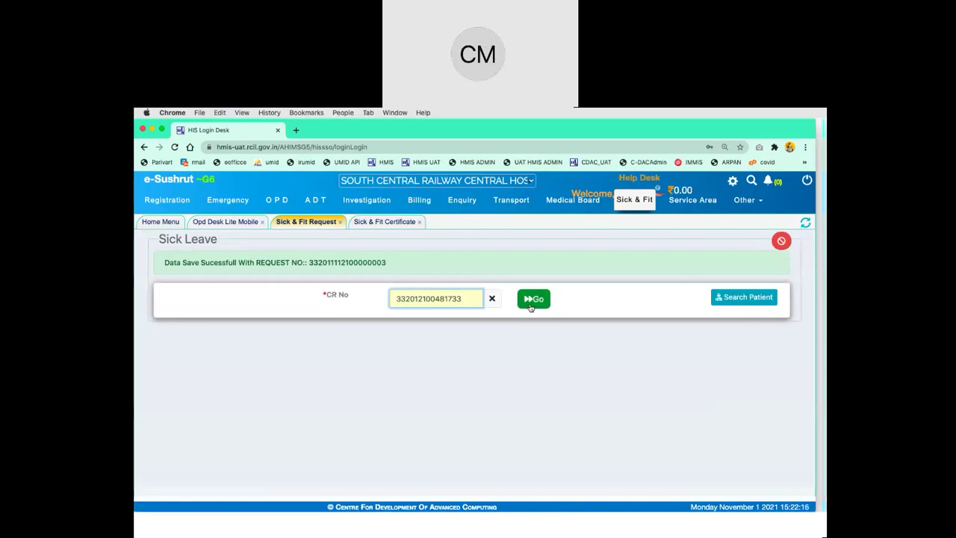
pyautogui.click(435, 347)
pyautogui.click(171, 319)
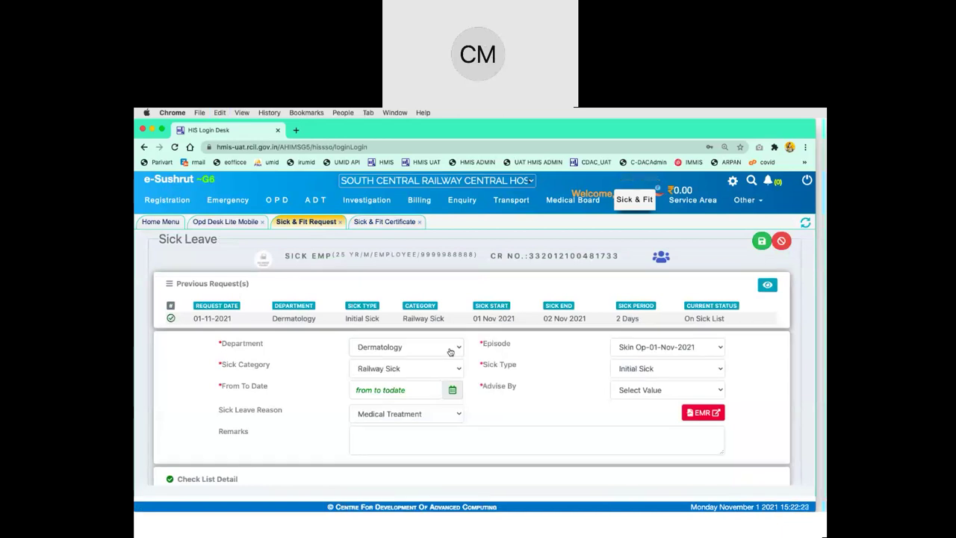
pyautogui.click(682, 370)
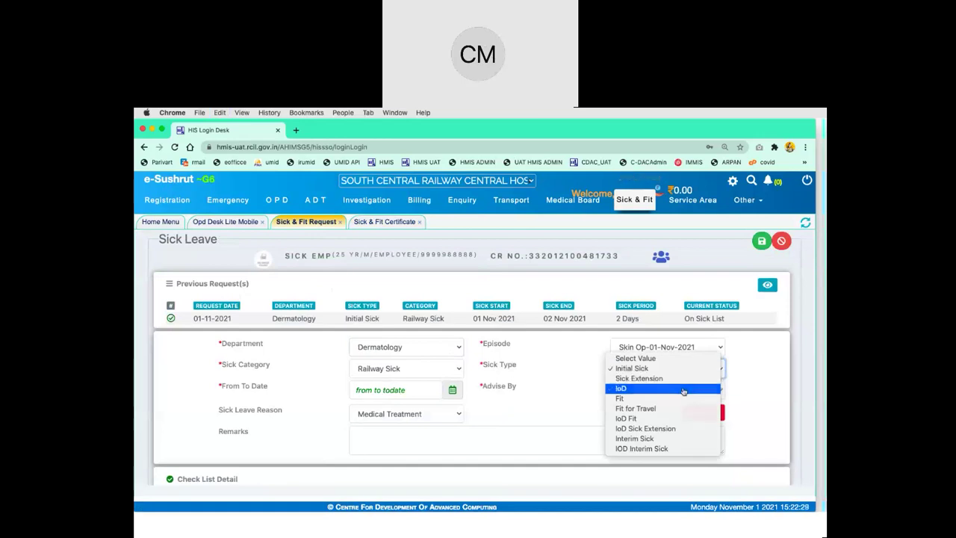
# Set the sick type to IoD with leave from 3/11/2021 to 4/11/2021
pyautogui.click(683, 390)
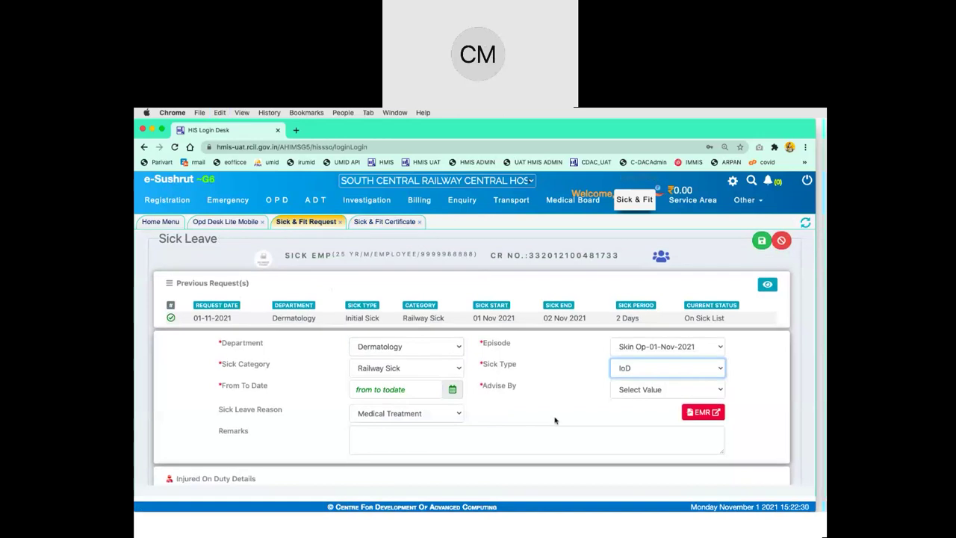
pyautogui.scroll(-1, 555, 421)
pyautogui.click(453, 354)
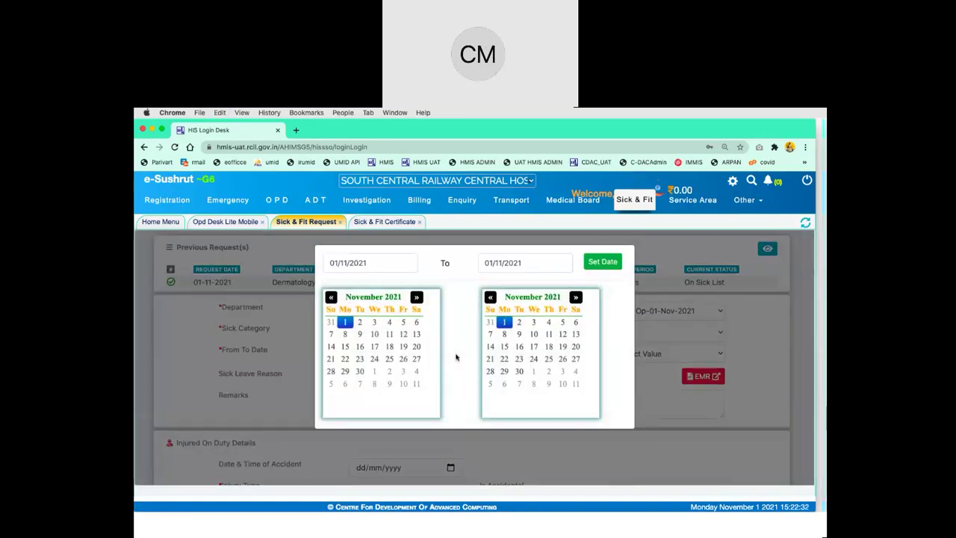
pyautogui.click(375, 322)
pyautogui.click(549, 322)
pyautogui.click(611, 261)
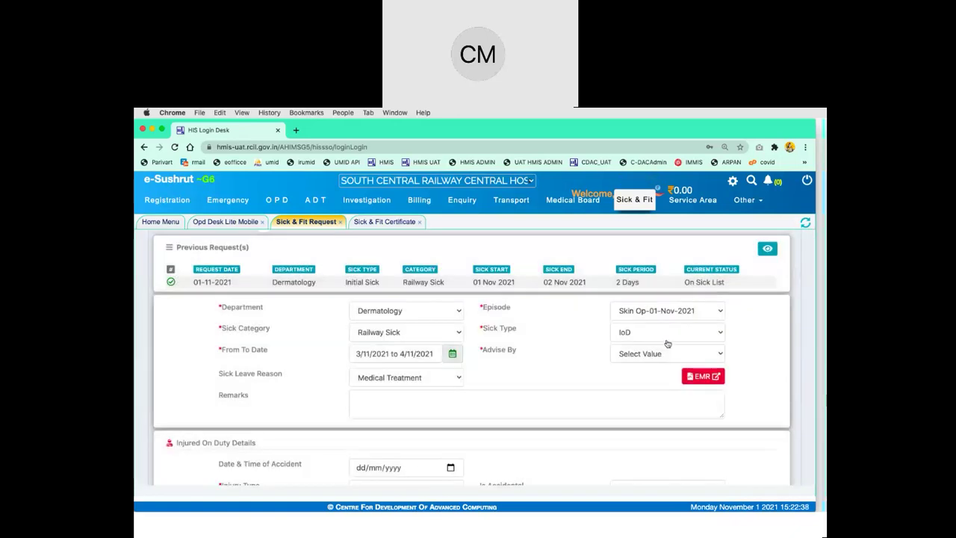
# Choose the advising doctor and add the remark 'iod'
pyautogui.click(659, 355)
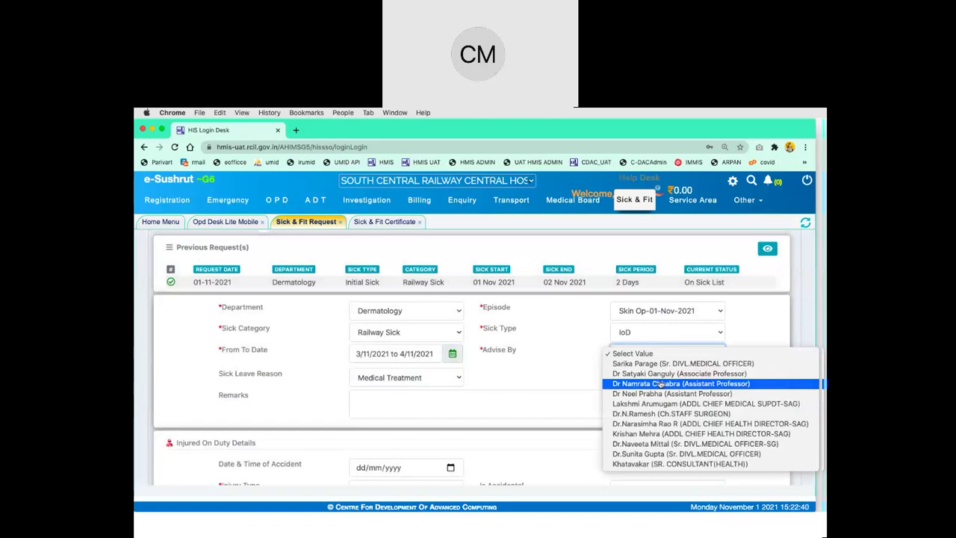
pyautogui.click(661, 383)
pyautogui.click(524, 408)
pyautogui.write('iod')
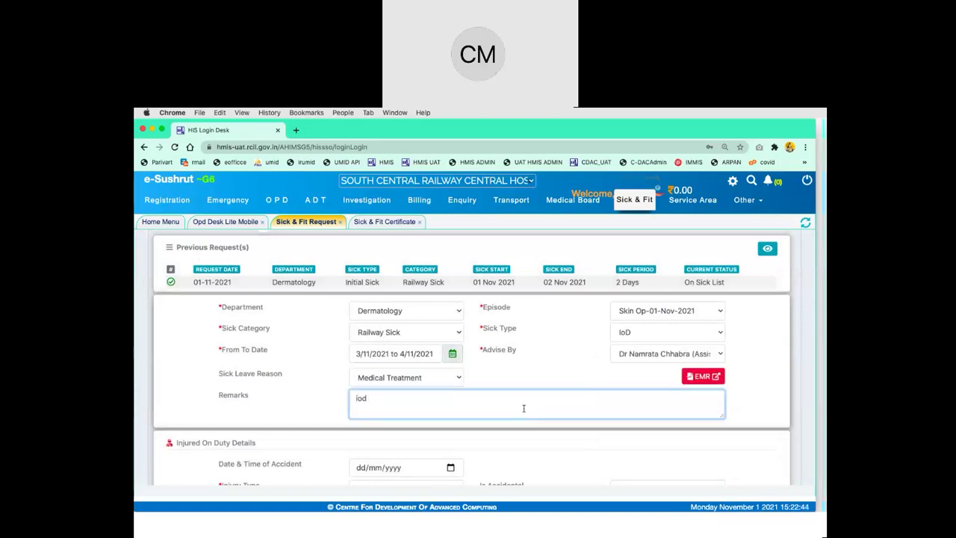
pyautogui.click(569, 350)
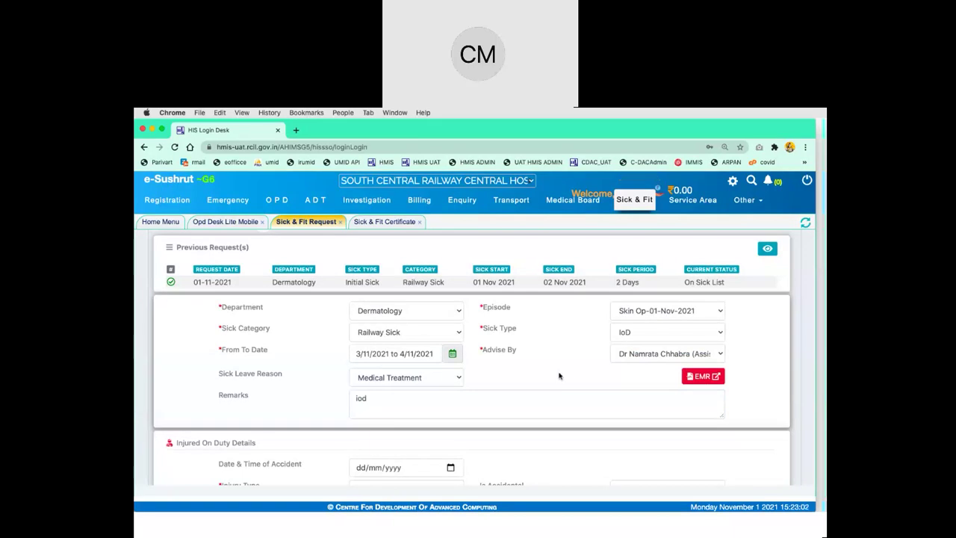
pyautogui.scroll(-5, 559, 376)
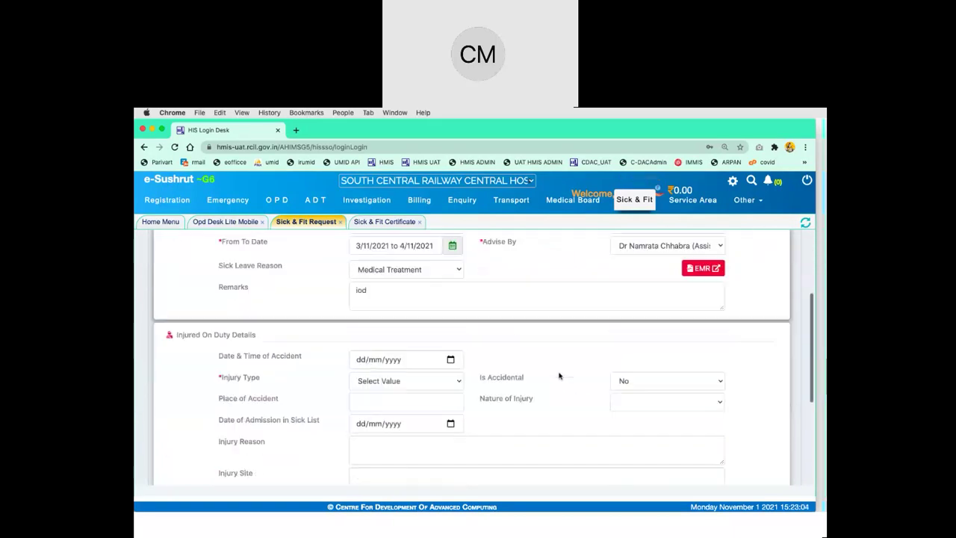
# Set accident date 01/11/2021, injury type Simple, place 'hyd' and nature Partial Disablement
pyautogui.scroll(1, 558, 373)
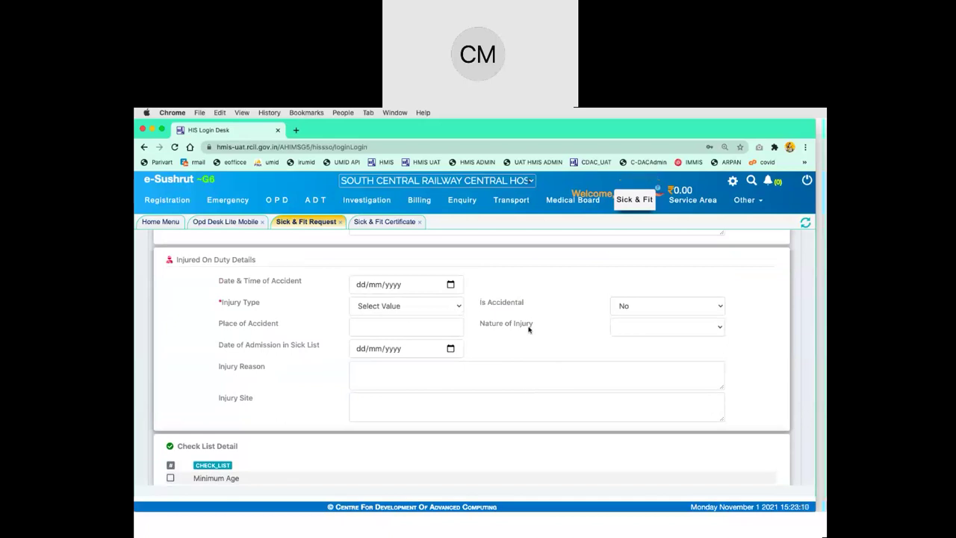
pyautogui.click(451, 284)
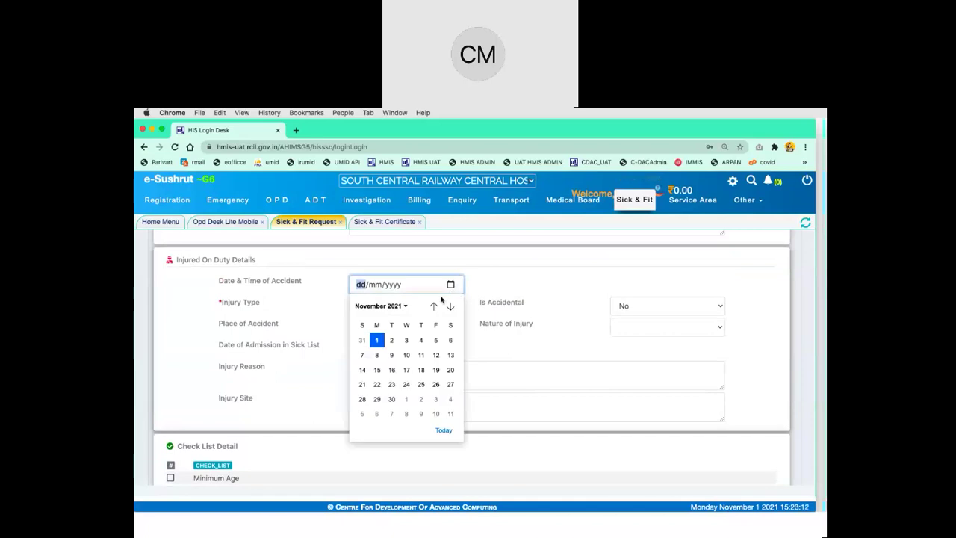
pyautogui.click(376, 341)
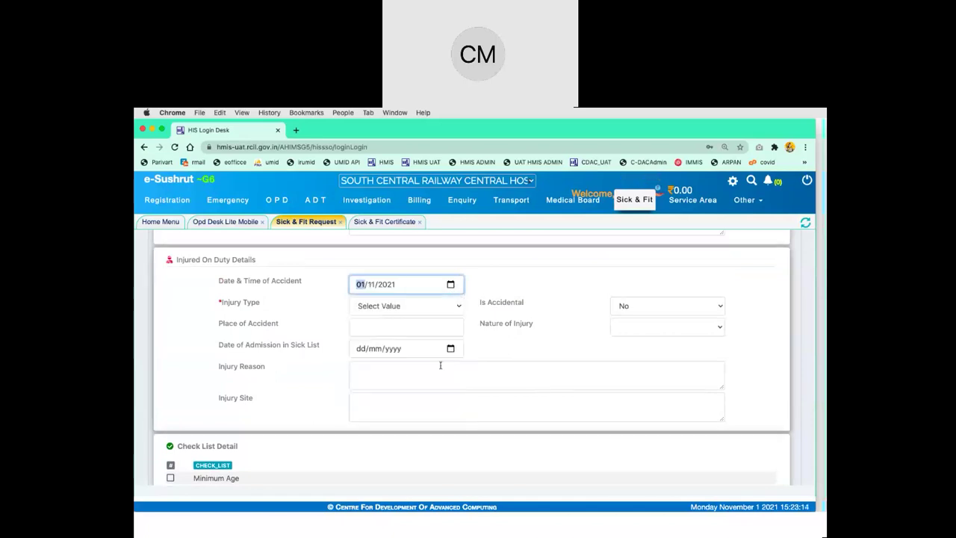
pyautogui.click(438, 314)
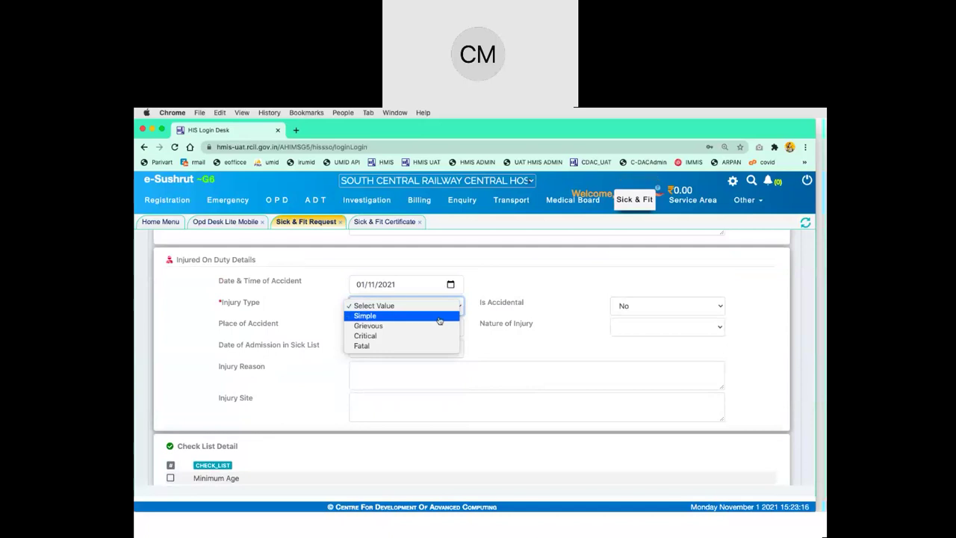
pyautogui.click(439, 316)
pyautogui.click(432, 328)
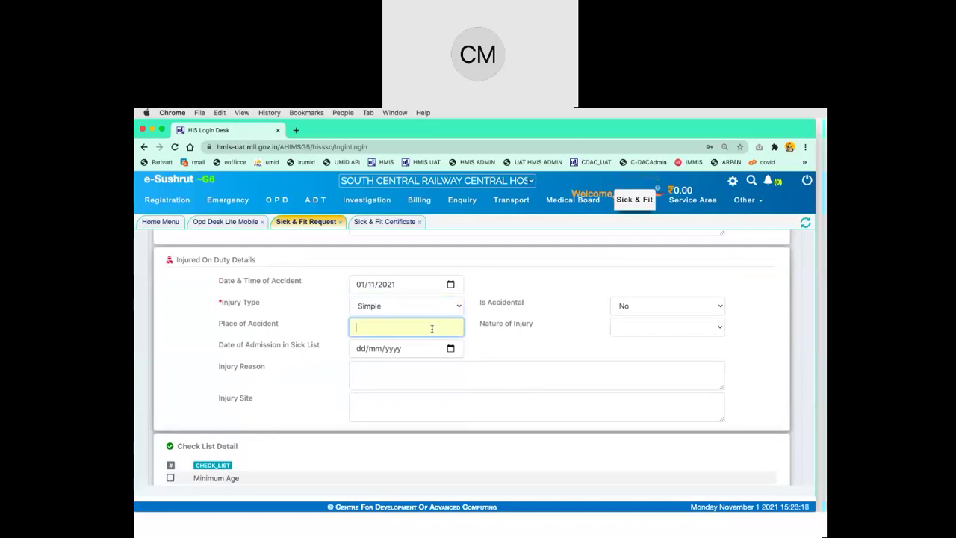
pyautogui.write('hyd')
pyautogui.click(687, 331)
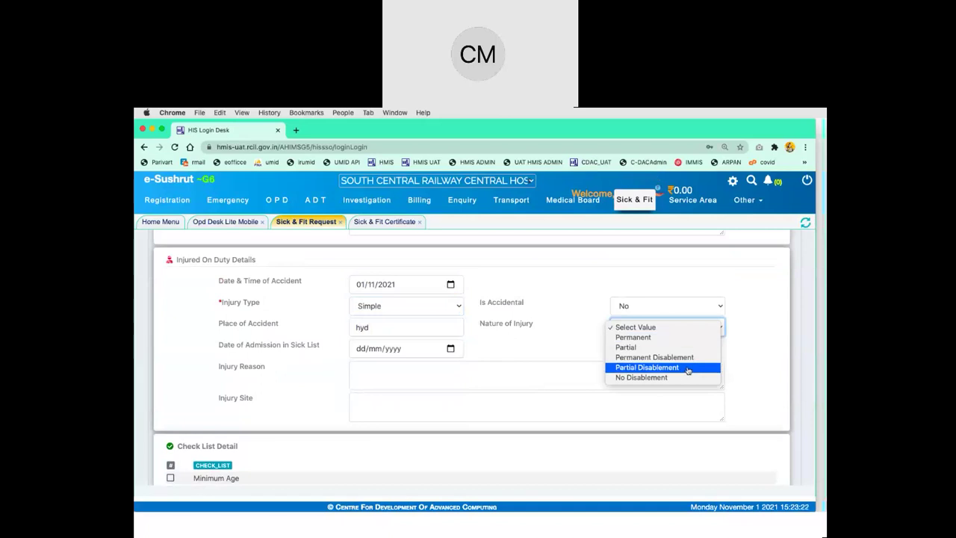
pyautogui.click(687, 368)
# Set admission date 01/11/2021, injury reason 'testingst' and injury site 'testing'
pyautogui.click(441, 349)
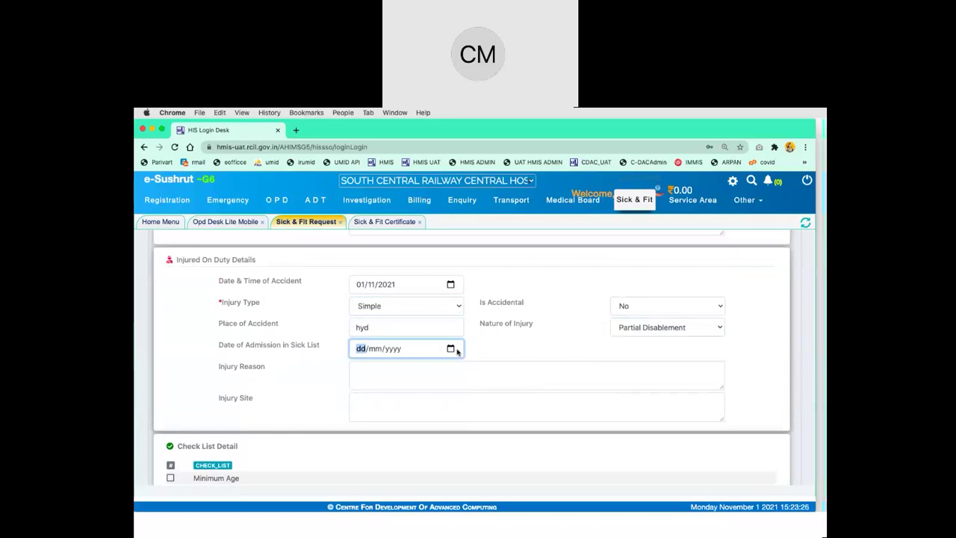
pyautogui.click(451, 348)
pyautogui.click(377, 404)
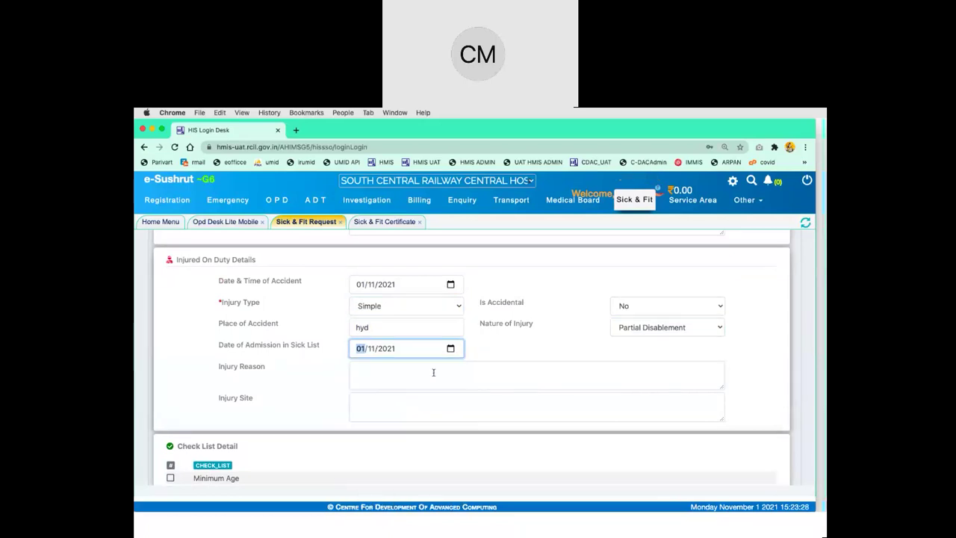
pyautogui.click(427, 381)
pyautogui.write('testing')
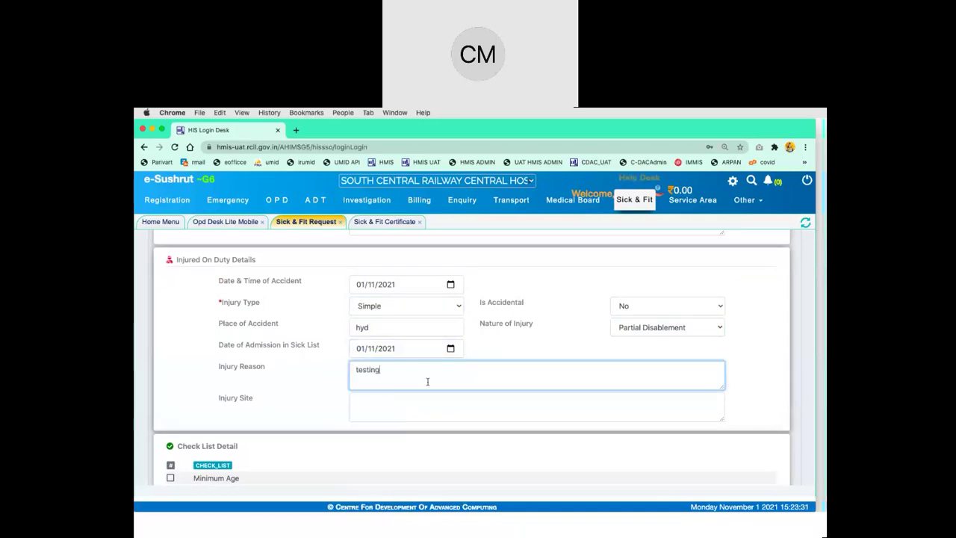
pyautogui.press('Tab')
pyautogui.write('te')
pyautogui.click(421, 382)
pyautogui.write('stl')
pyautogui.press('Tab')
pyautogui.write('sting')
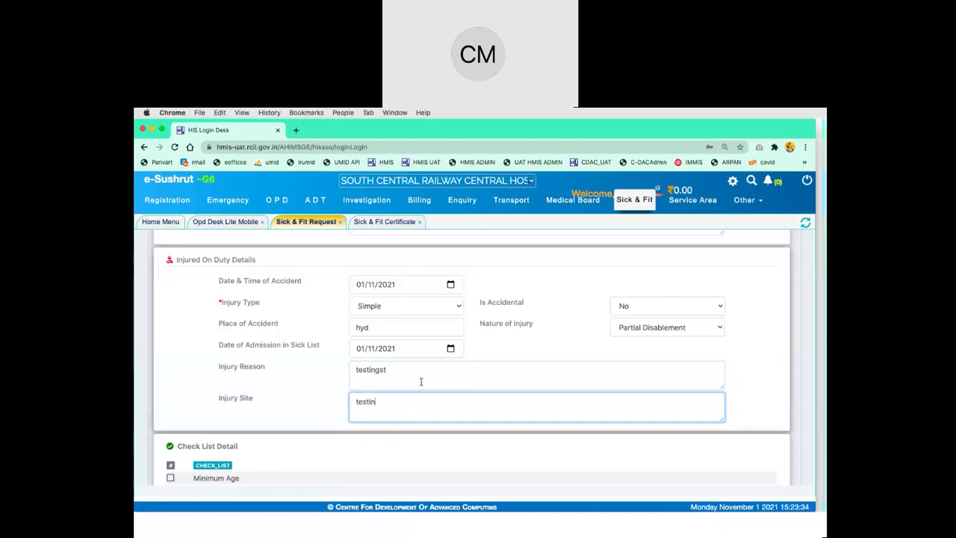
pyautogui.scroll(-3, 531, 369)
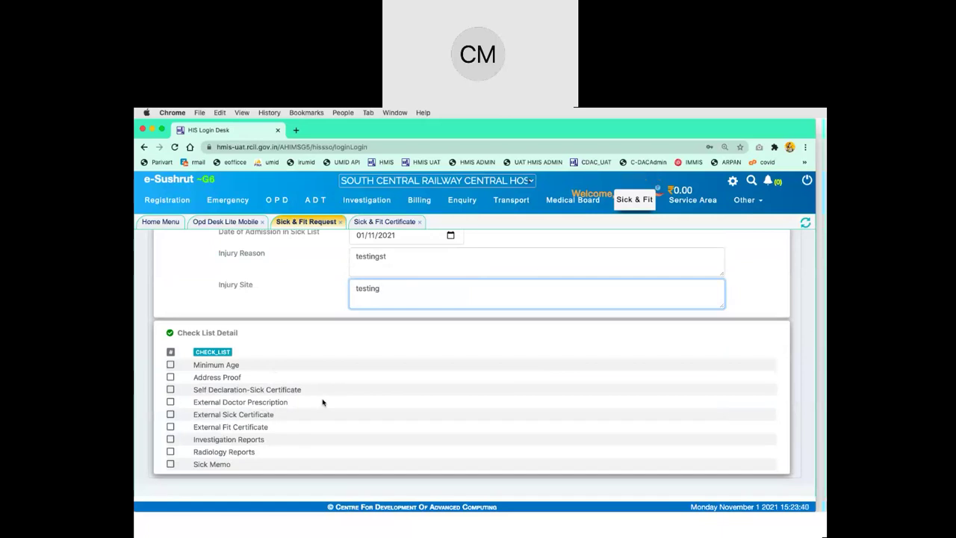
pyautogui.scroll(10, 323, 402)
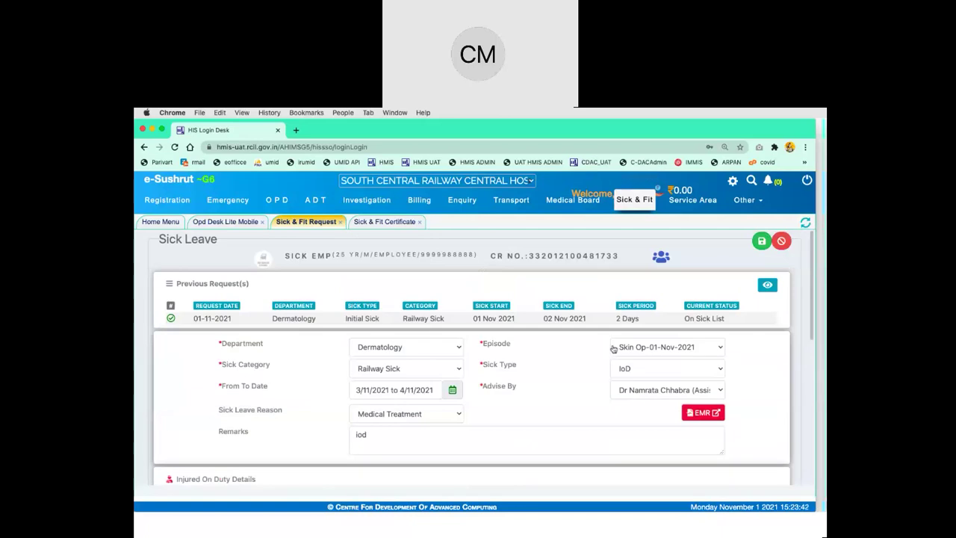
# Attempt saving as IoD, then as IoD Sick Extension; both attempts are rejected
pyautogui.click(761, 242)
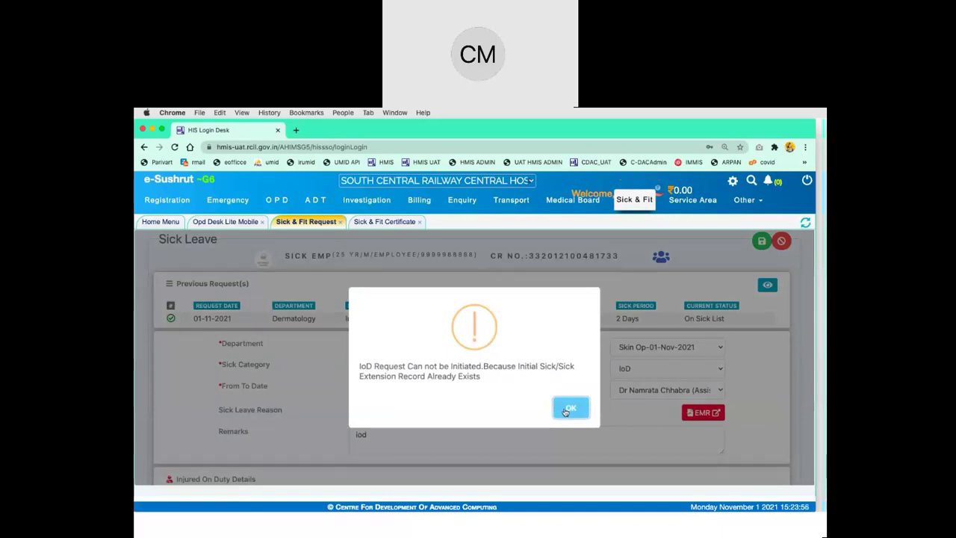
pyautogui.click(570, 409)
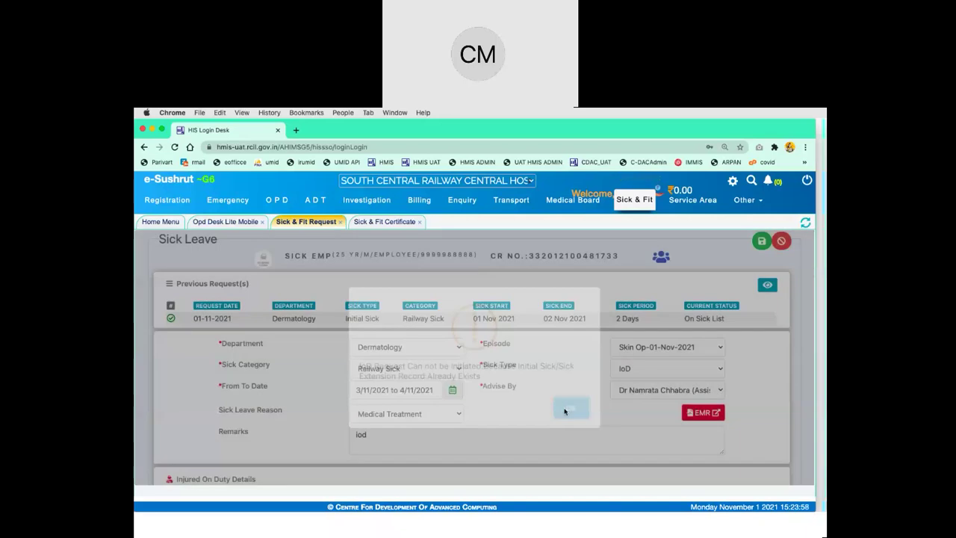
pyautogui.click(670, 370)
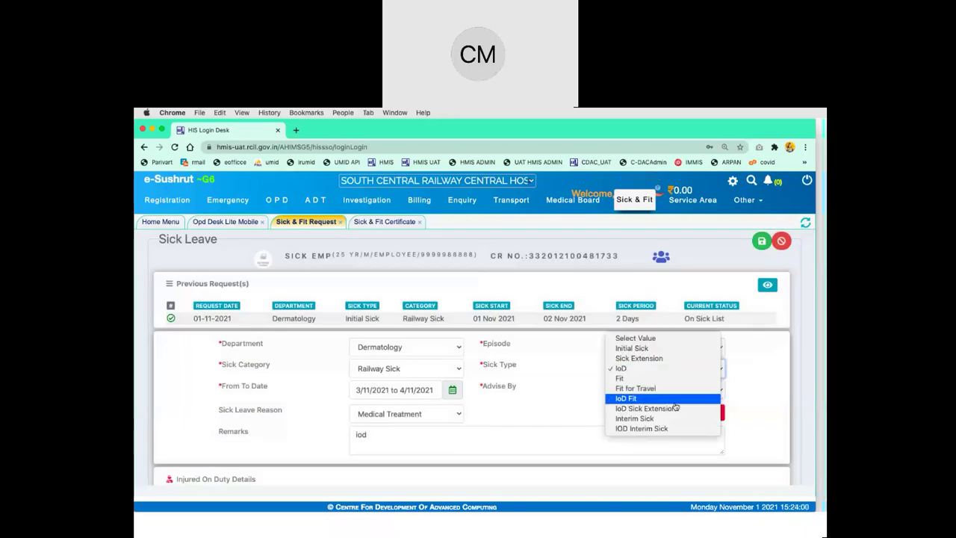
pyautogui.click(674, 408)
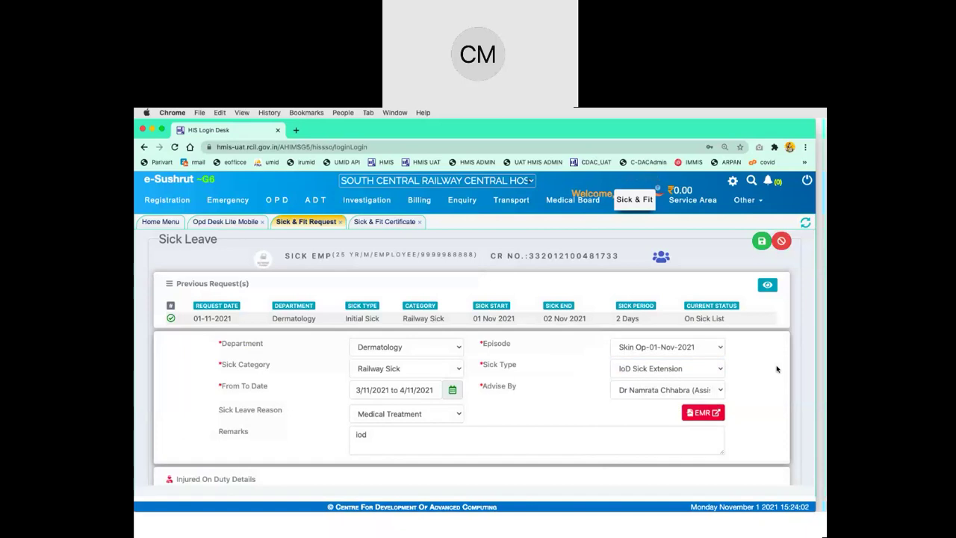
pyautogui.click(762, 242)
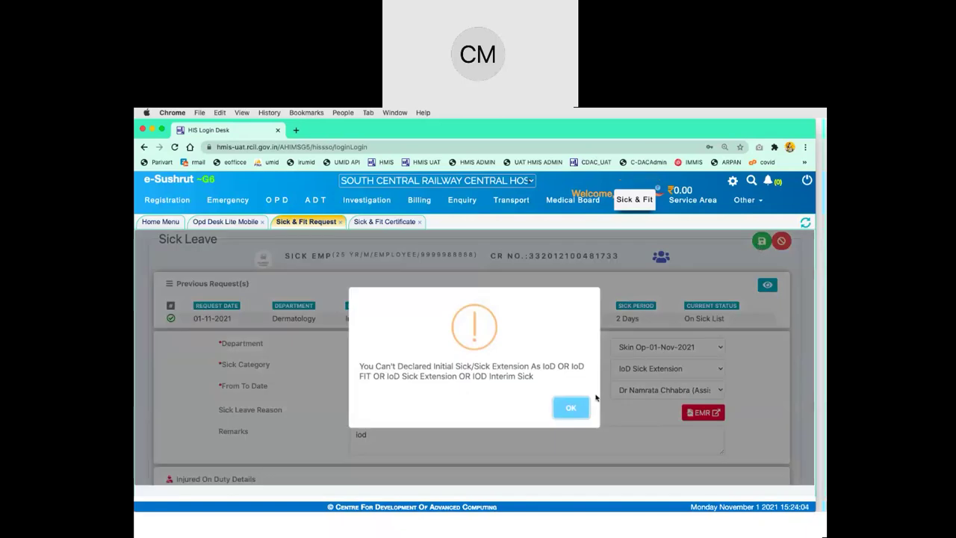
pyautogui.click(572, 408)
pyautogui.scroll(-10, 754, 377)
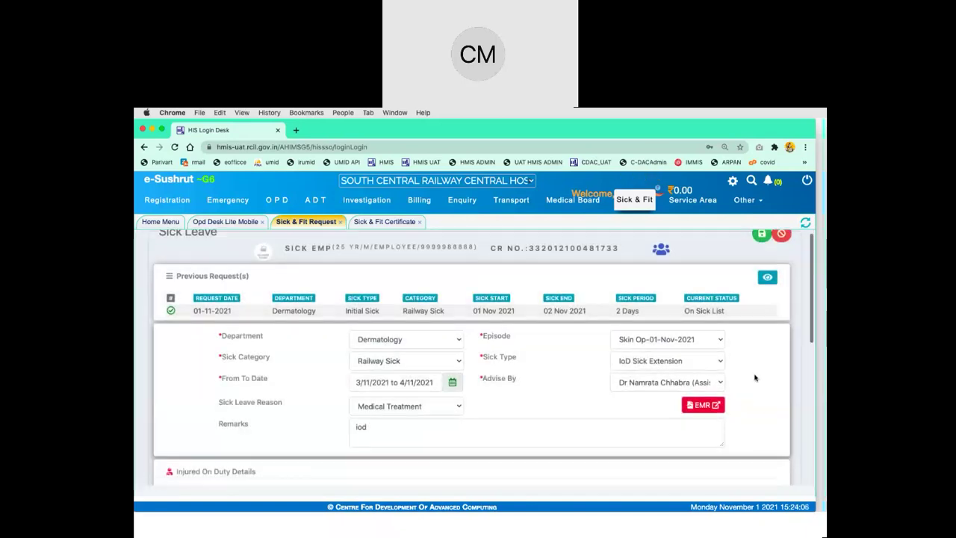
pyautogui.scroll(10, 755, 378)
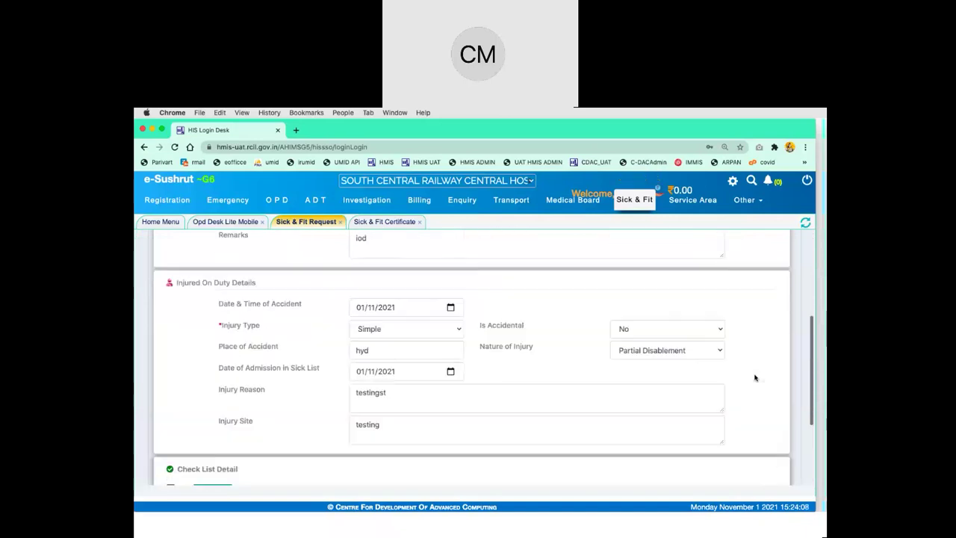
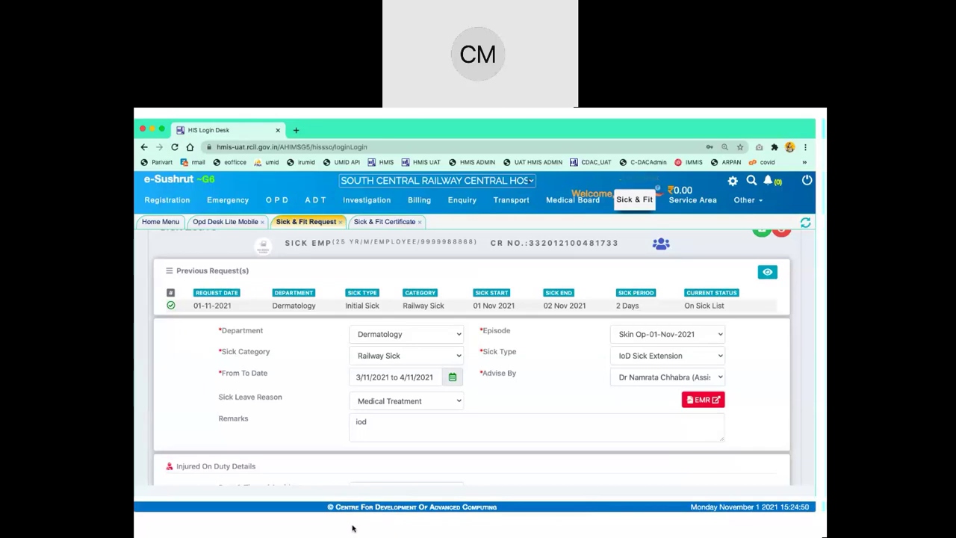
# Look over the Sick Leave form, then cancel the unsaved request to return to Doctor Desk
pyautogui.click(540, 396)
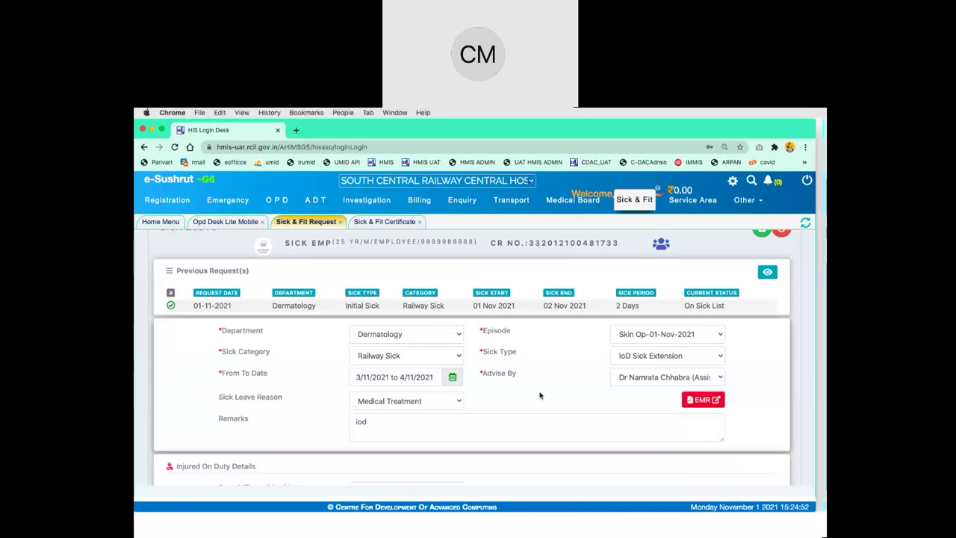
pyautogui.scroll(-1, 540, 395)
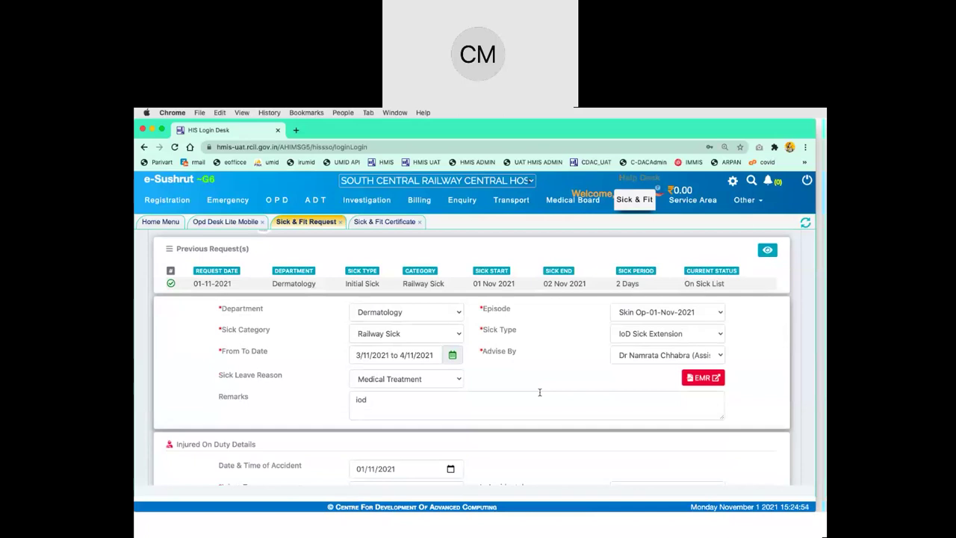
pyautogui.scroll(2, 539, 392)
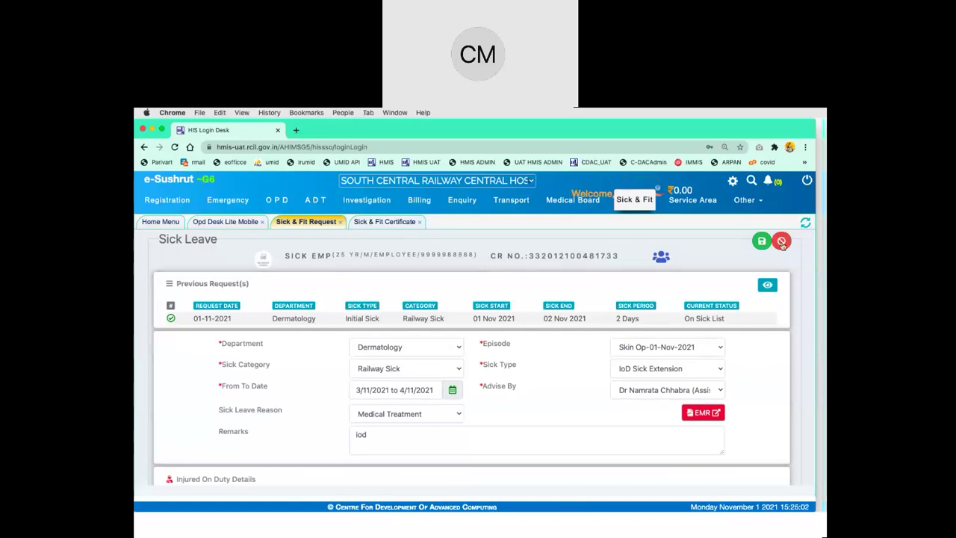
pyautogui.click(781, 241)
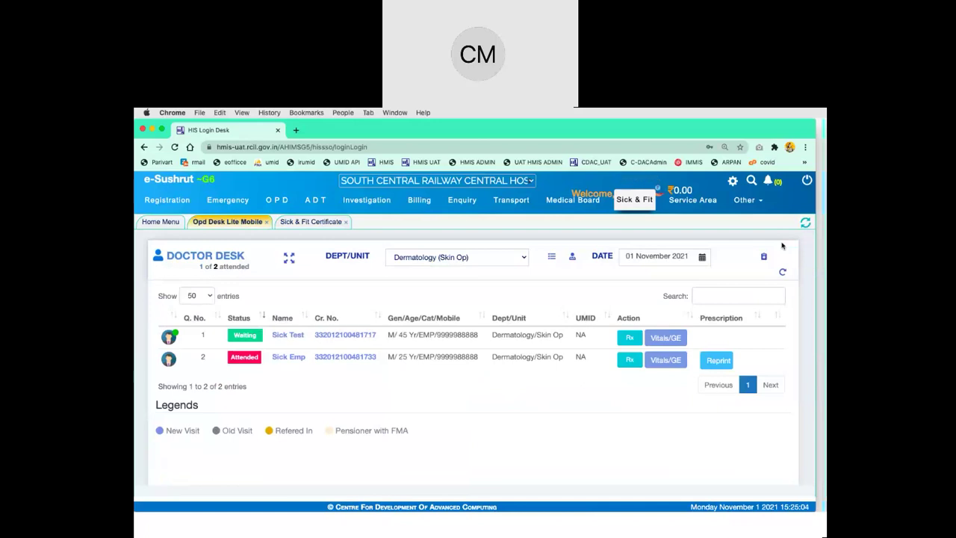
# Start a new Sick & Fit Request from the Home Menu and bring up Patient Search
pyautogui.click(293, 222)
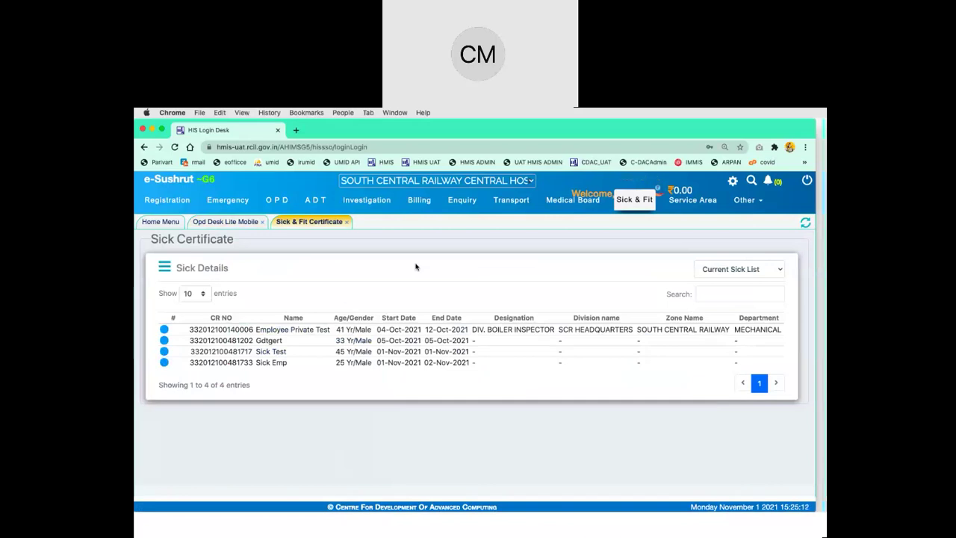
pyautogui.click(159, 222)
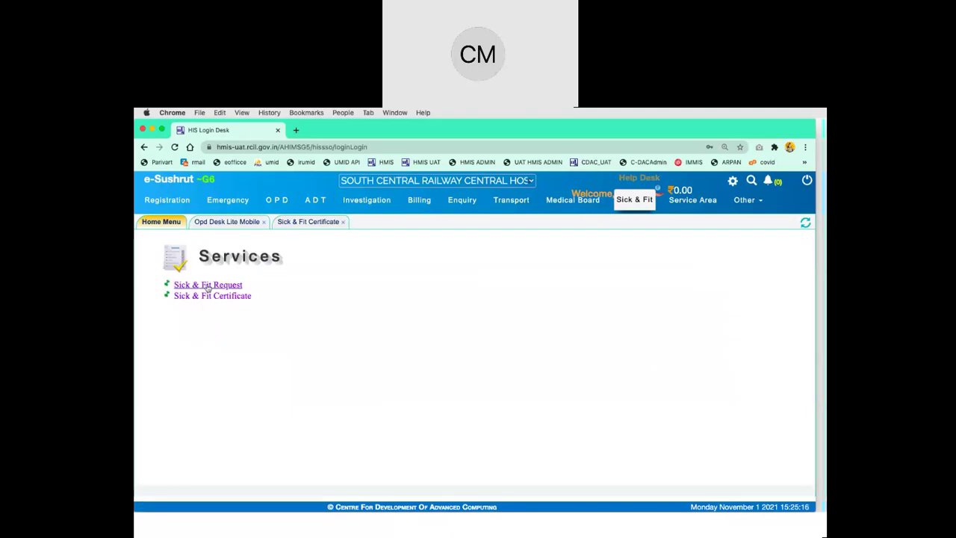
pyautogui.click(208, 286)
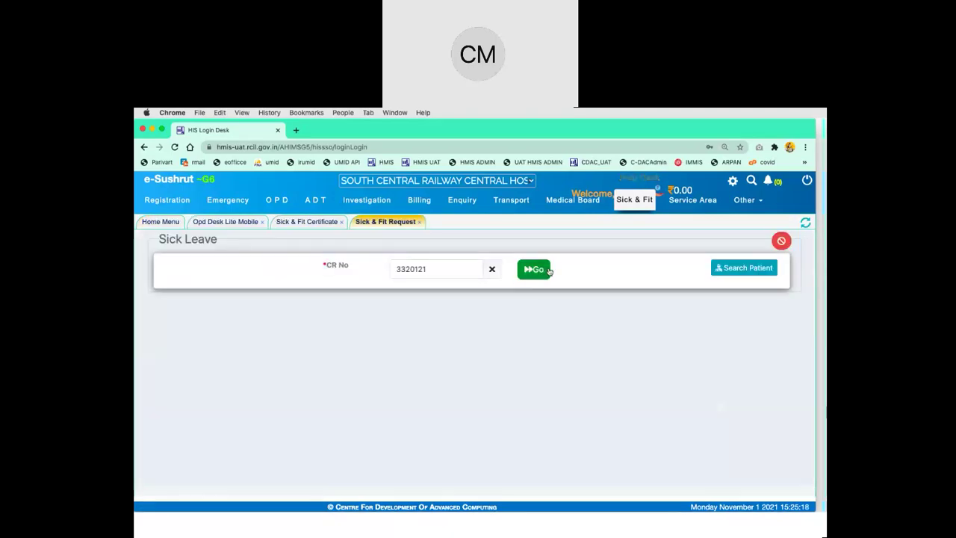
pyautogui.click(713, 270)
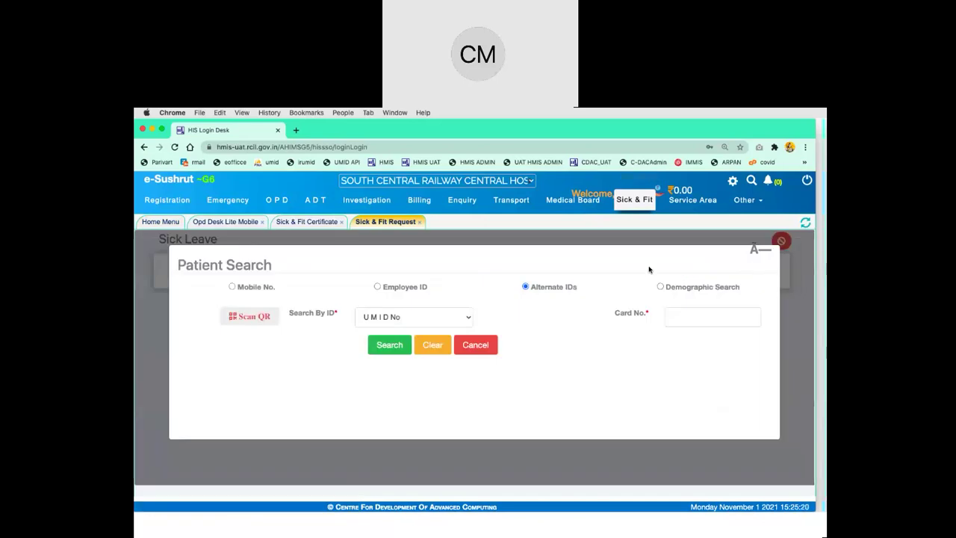
pyautogui.click(373, 324)
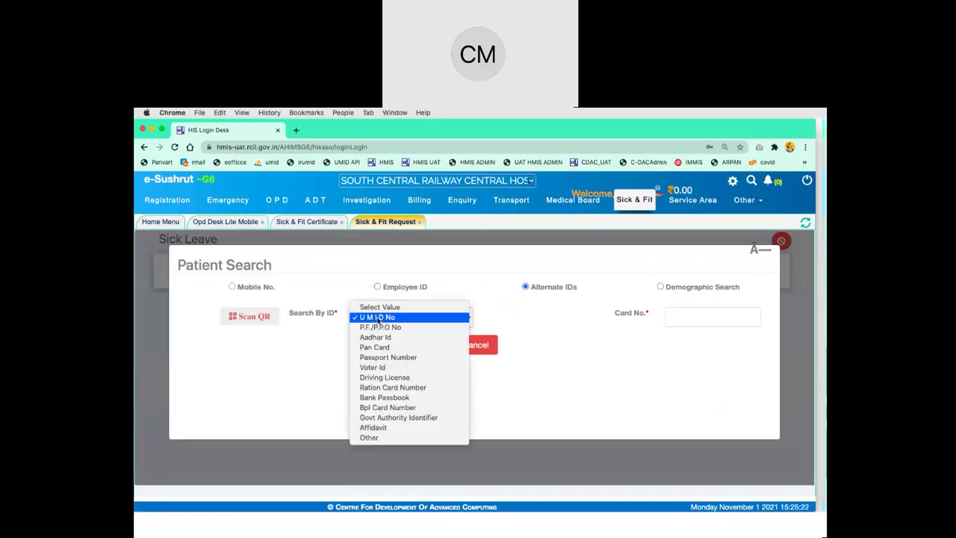
pyautogui.click(393, 331)
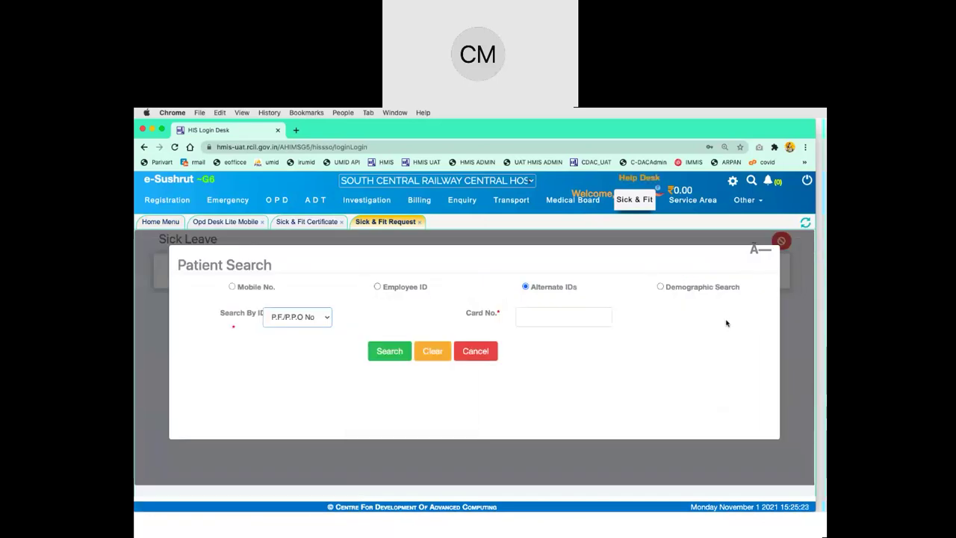
pyautogui.click(569, 317)
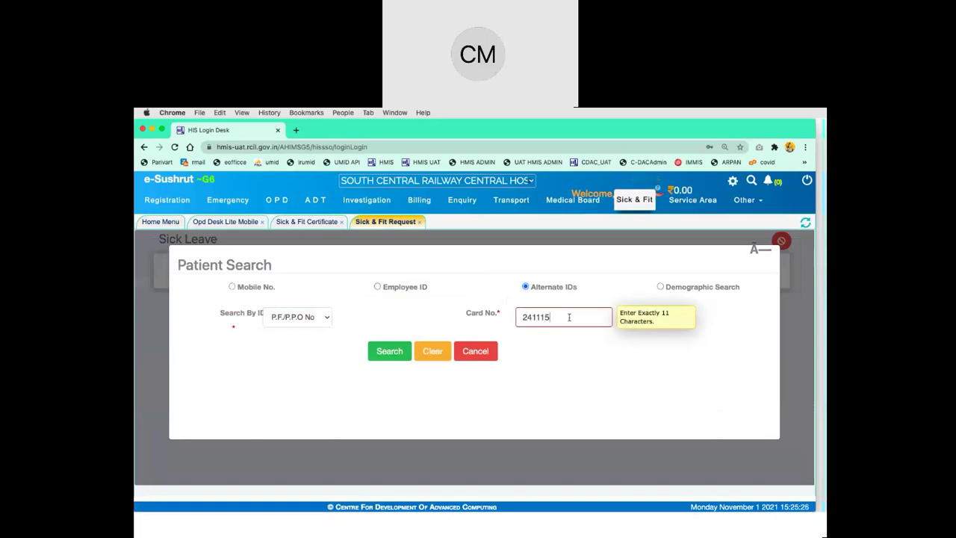
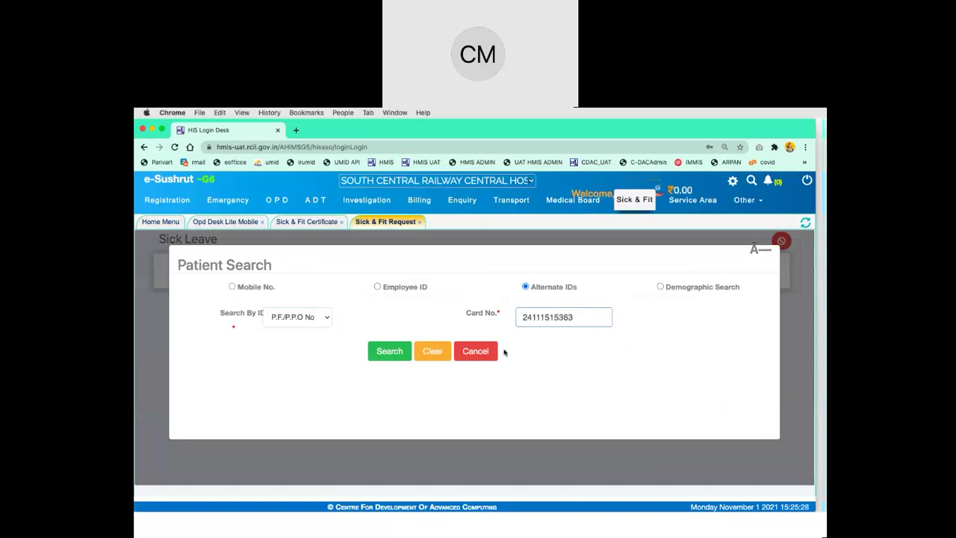
pyautogui.click(390, 357)
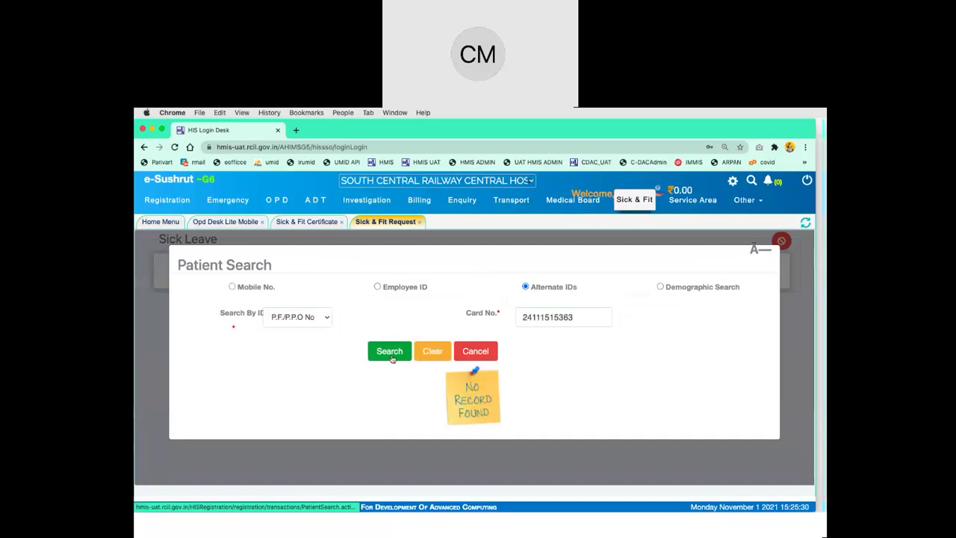
# Reset the ID type to UMID No, then reselect P.F./P.P.O No for the card number
pyautogui.click(297, 317)
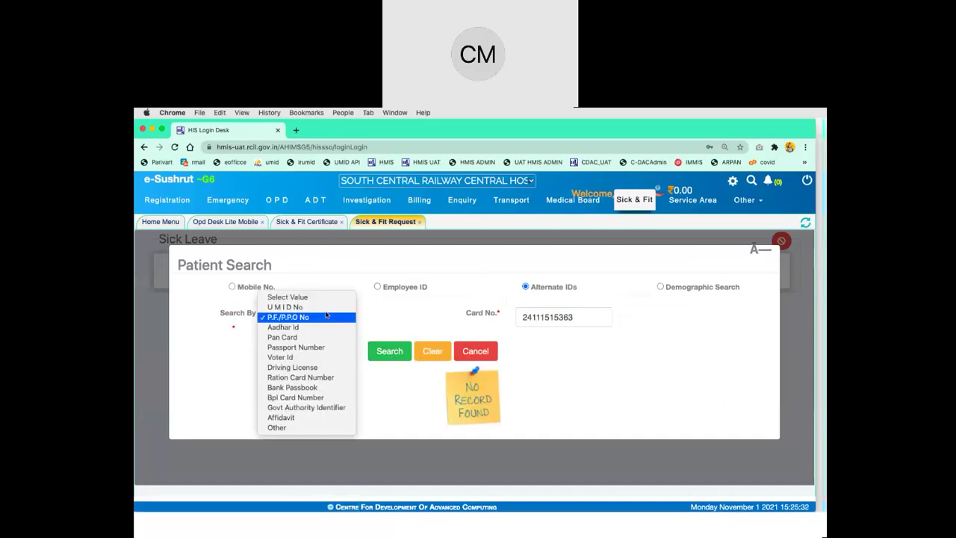
pyautogui.click(284, 306)
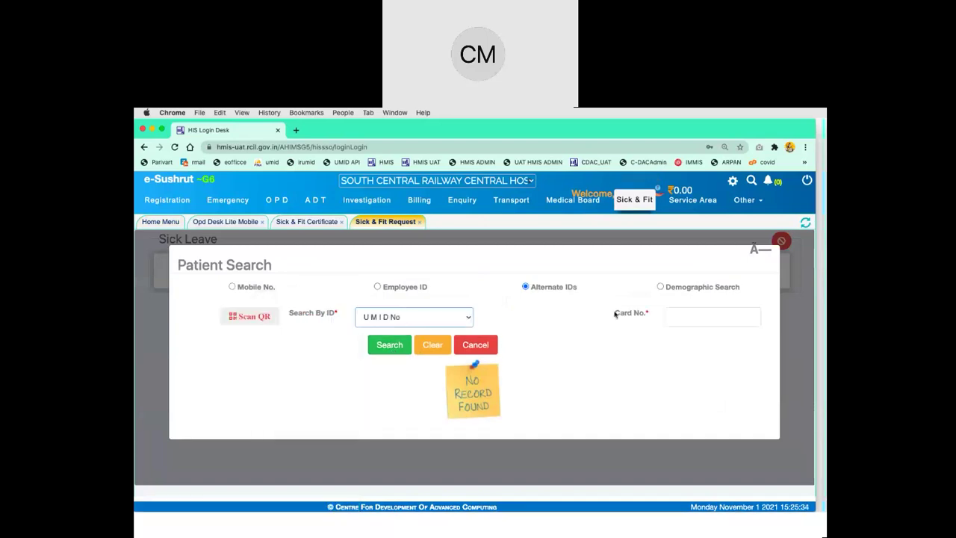
pyautogui.click(401, 322)
pyautogui.click(411, 330)
pyautogui.click(561, 319)
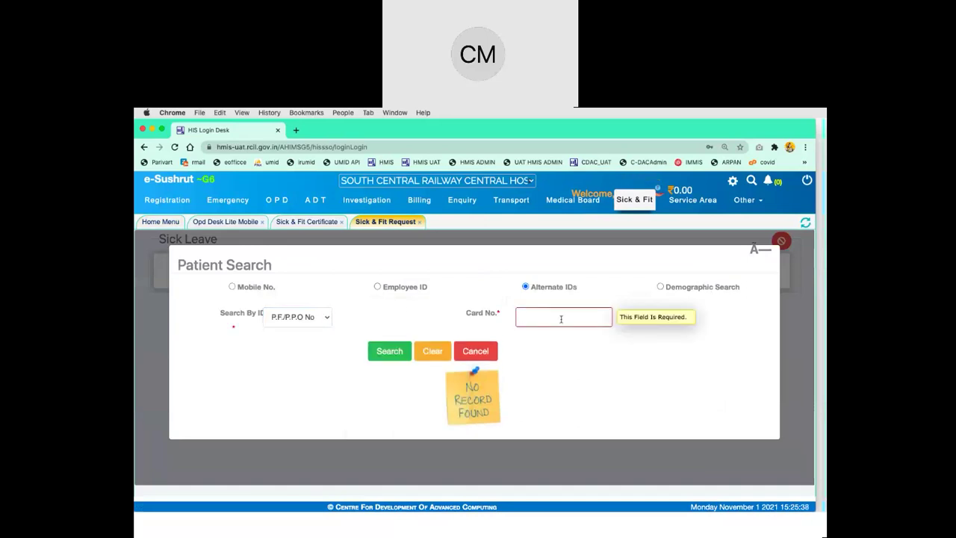
pyautogui.click(232, 286)
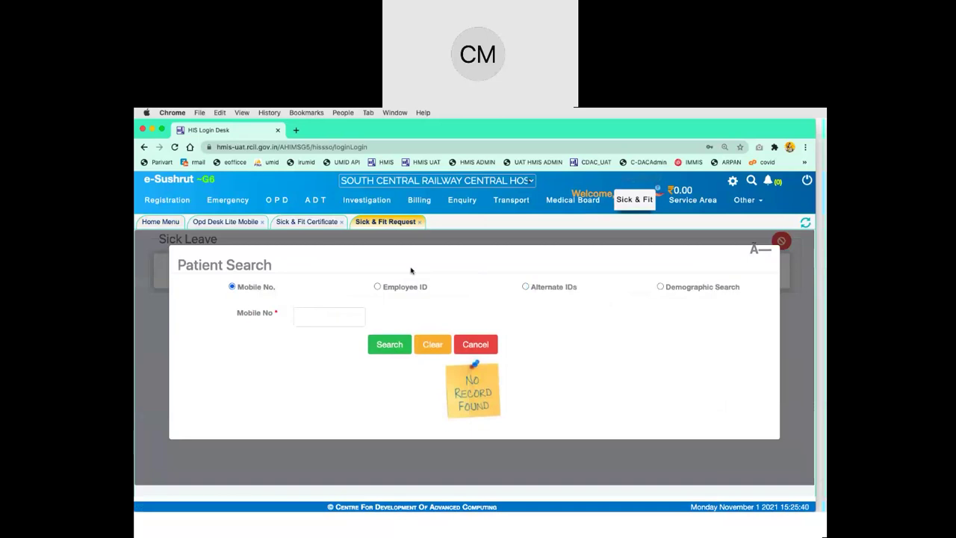
pyautogui.click(328, 318)
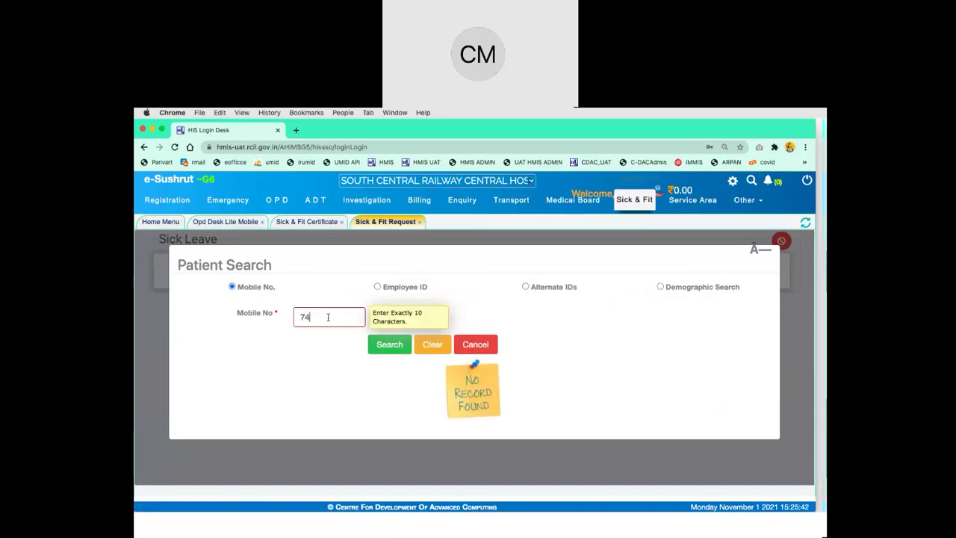
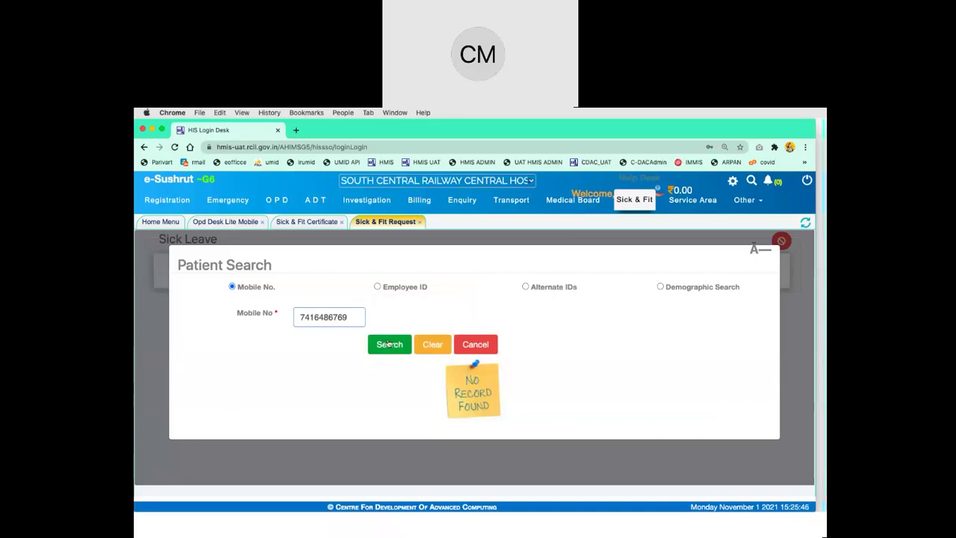
pyautogui.click(389, 344)
# Load the first match, cancel it as the wrong patient, and start a new Sick & Fit Request
pyautogui.click(241, 379)
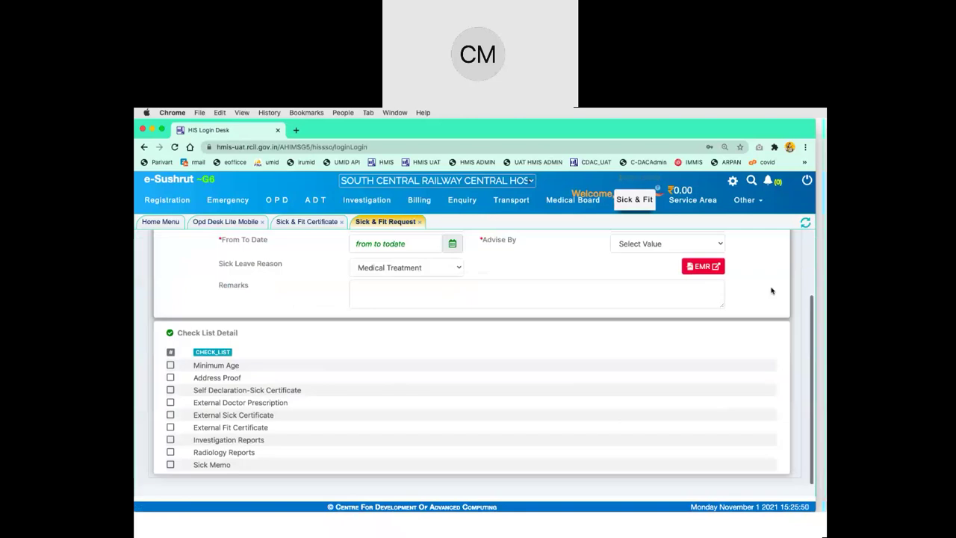
pyautogui.click(782, 240)
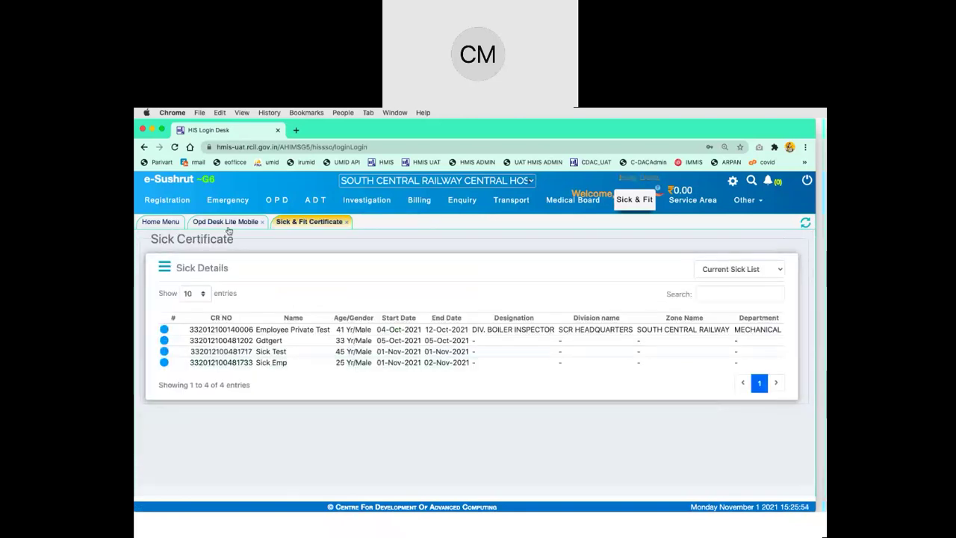
pyautogui.click(161, 221)
pyautogui.click(198, 285)
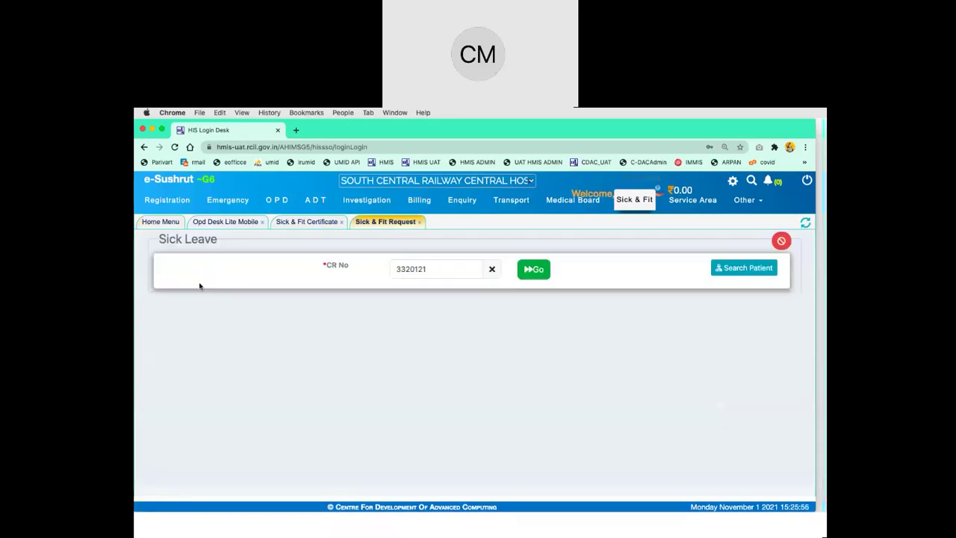
pyautogui.click(727, 269)
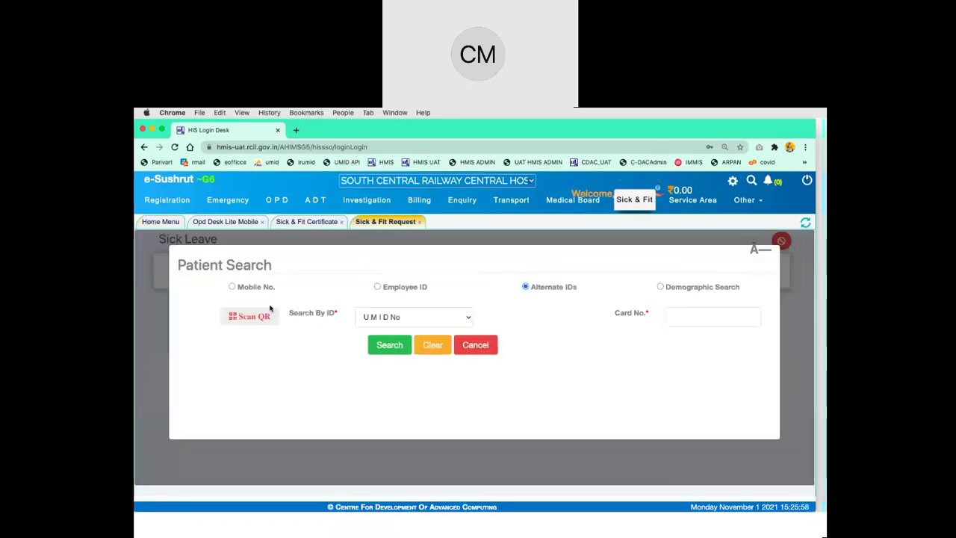
pyautogui.click(245, 288)
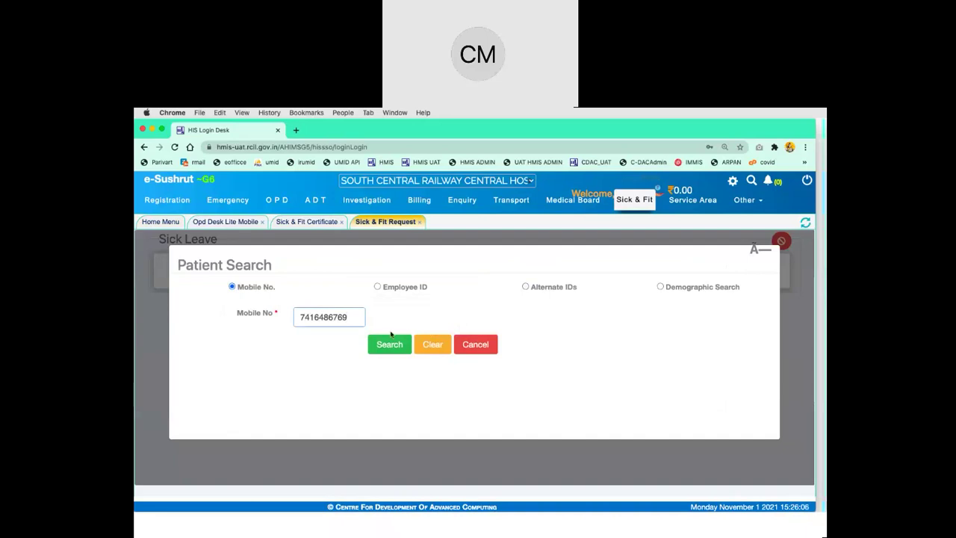
pyautogui.click(400, 345)
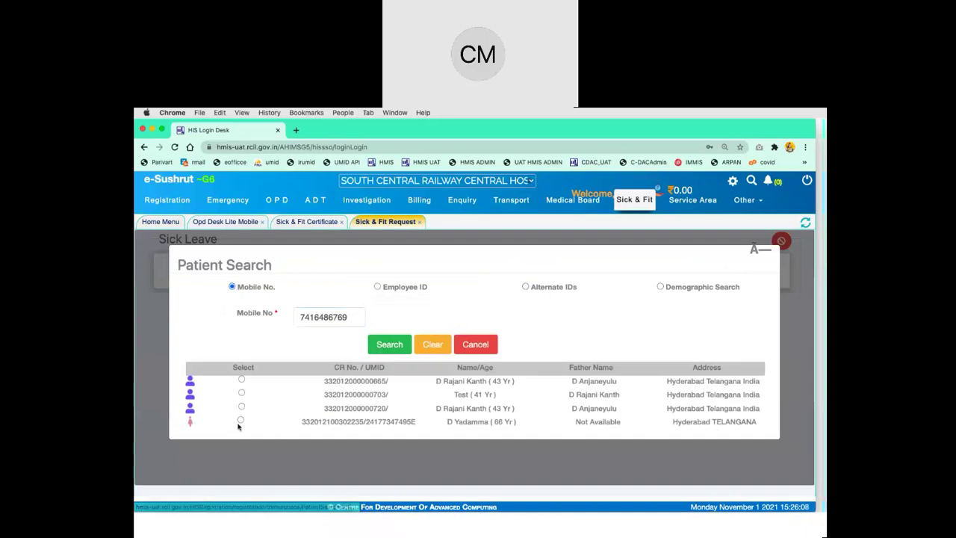
pyautogui.click(241, 394)
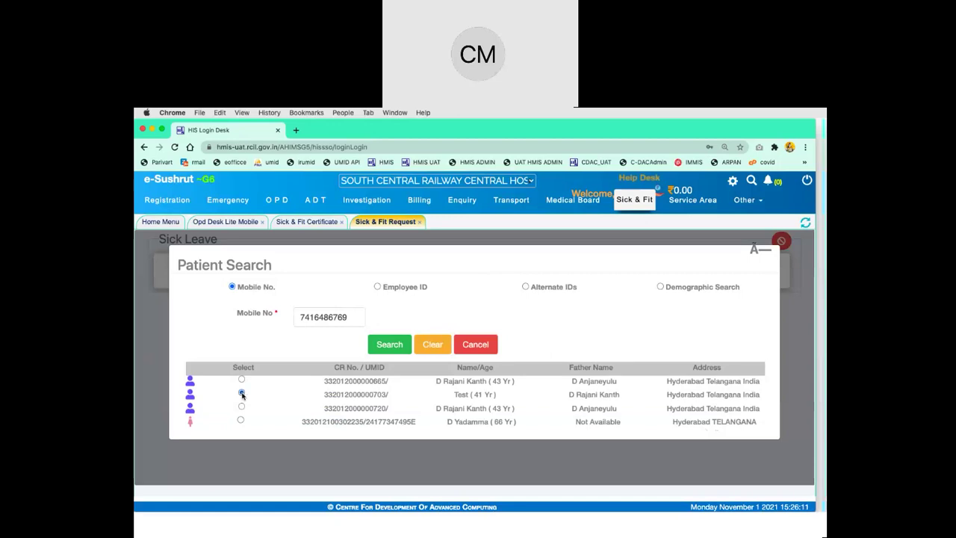
pyautogui.click(404, 288)
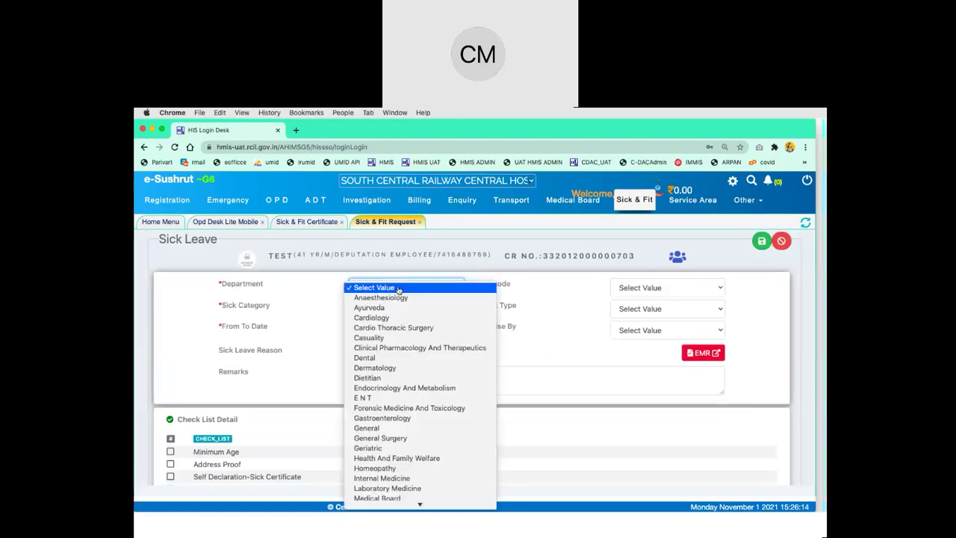
# Set the department to General and the episode to the 08-Jun-2021 teleconsultation
pyautogui.click(439, 368)
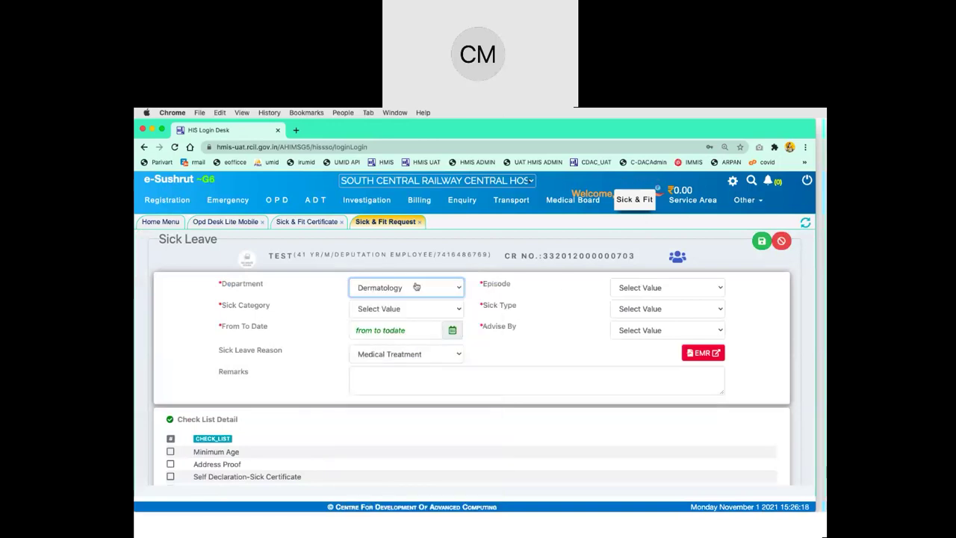
pyautogui.click(392, 291)
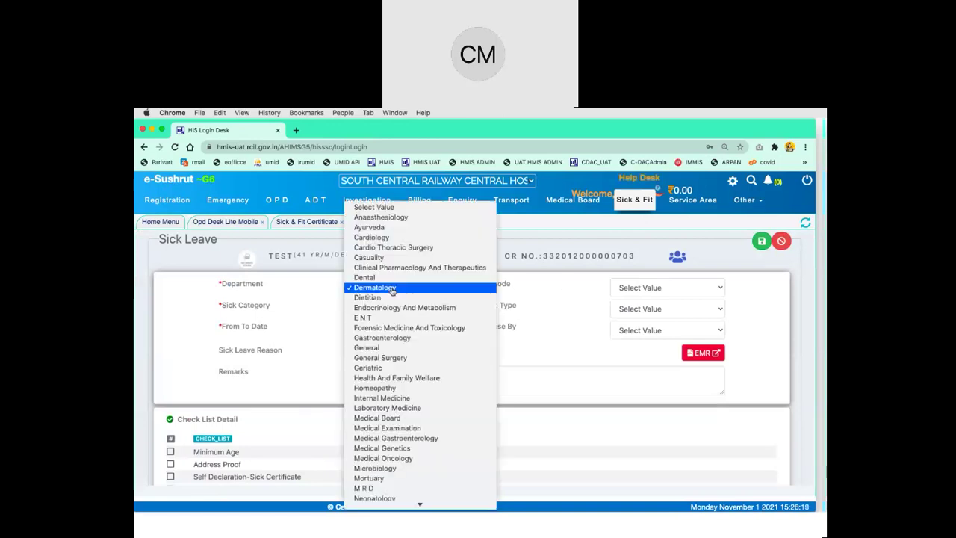
pyautogui.click(410, 348)
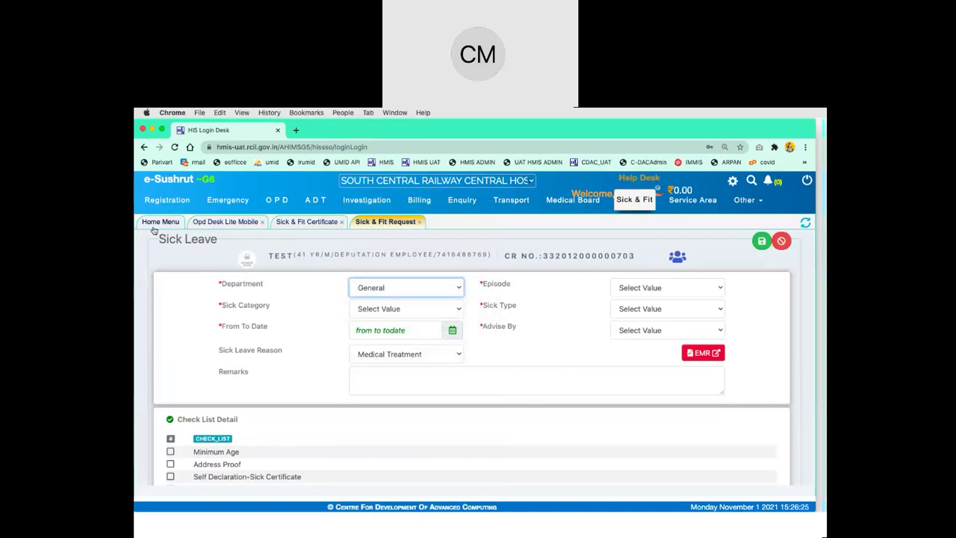
pyautogui.click(645, 291)
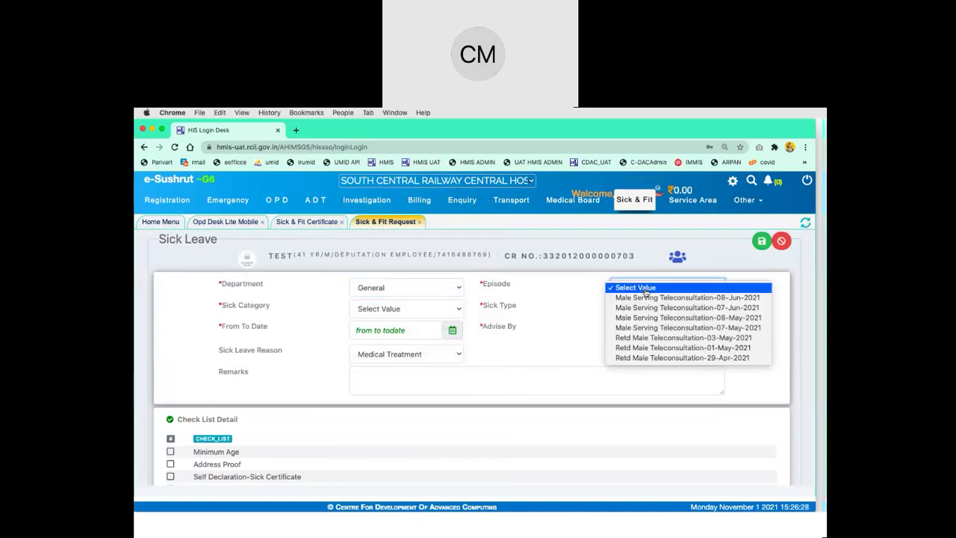
pyautogui.click(646, 297)
# Set sick category Railway Sick, type IoD, and dates 01/11/2021 to 2/11/2021
pyautogui.click(433, 311)
pyautogui.click(430, 320)
pyautogui.click(648, 310)
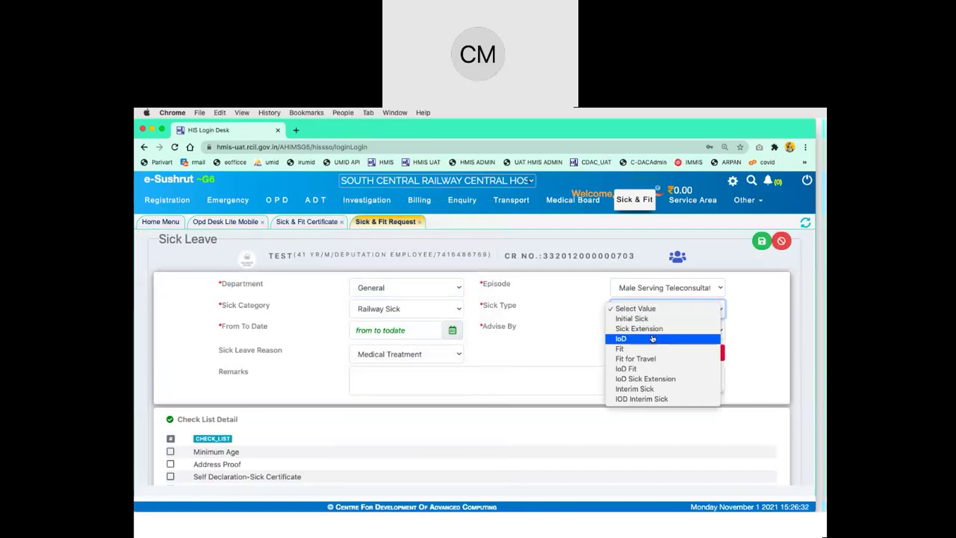
pyautogui.click(642, 339)
pyautogui.click(452, 331)
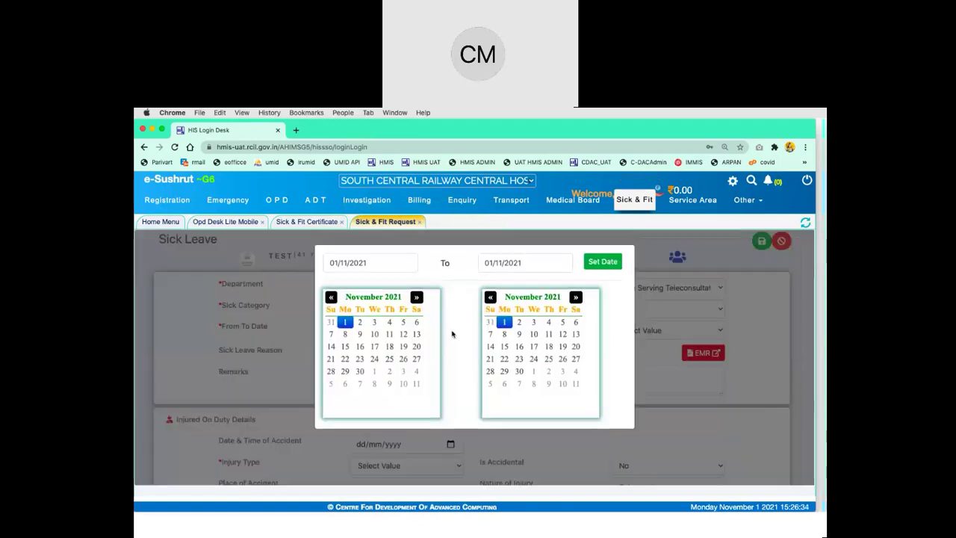
pyautogui.click(519, 322)
pyautogui.click(602, 262)
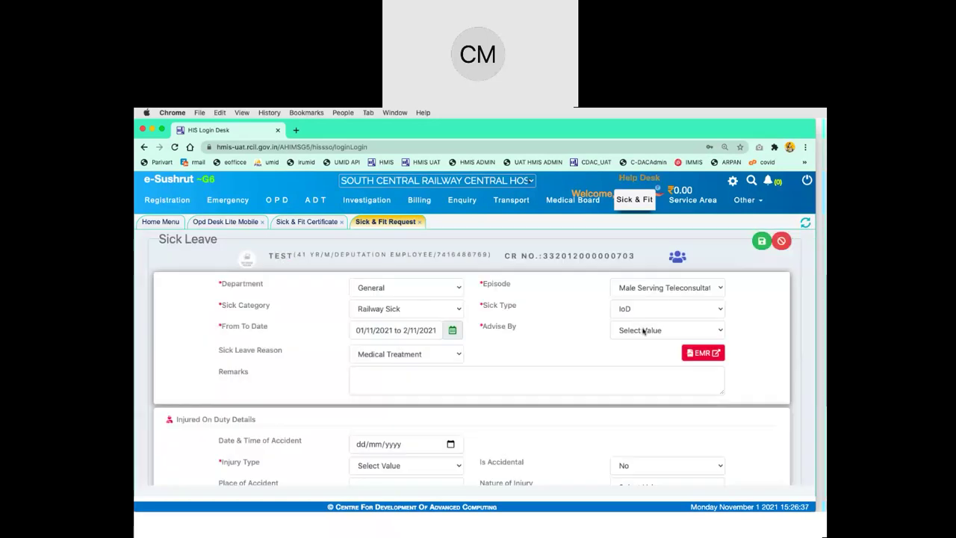
# Choose the advising doctor and enter remarks 'iod test'
pyautogui.click(644, 331)
pyautogui.click(613, 390)
pyautogui.click(456, 380)
pyautogui.write('io')
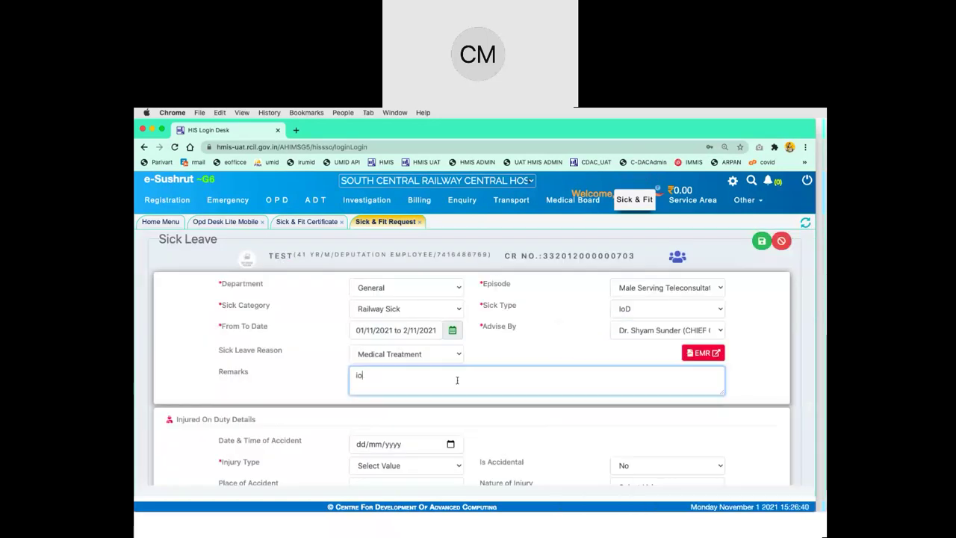
pyautogui.write('d test')
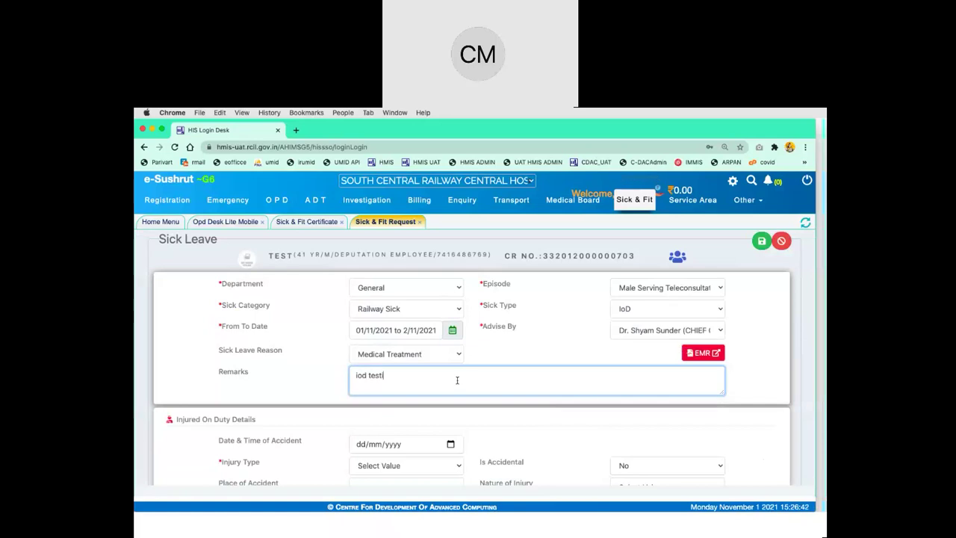
pyautogui.scroll(-3, 457, 381)
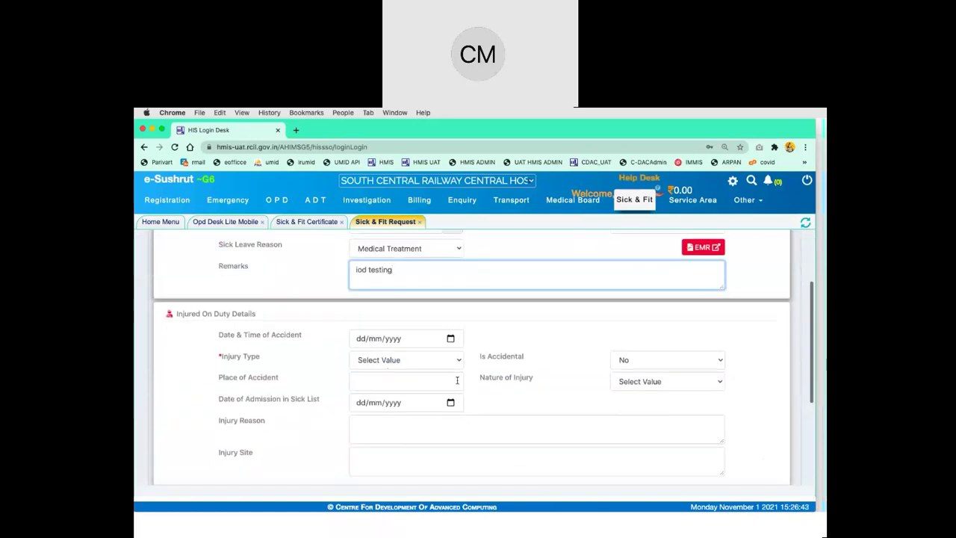
# Set accident date 01/11/2021, injury type Simple, accidental No, nature of injury Partial
pyautogui.click(452, 338)
pyautogui.click(377, 393)
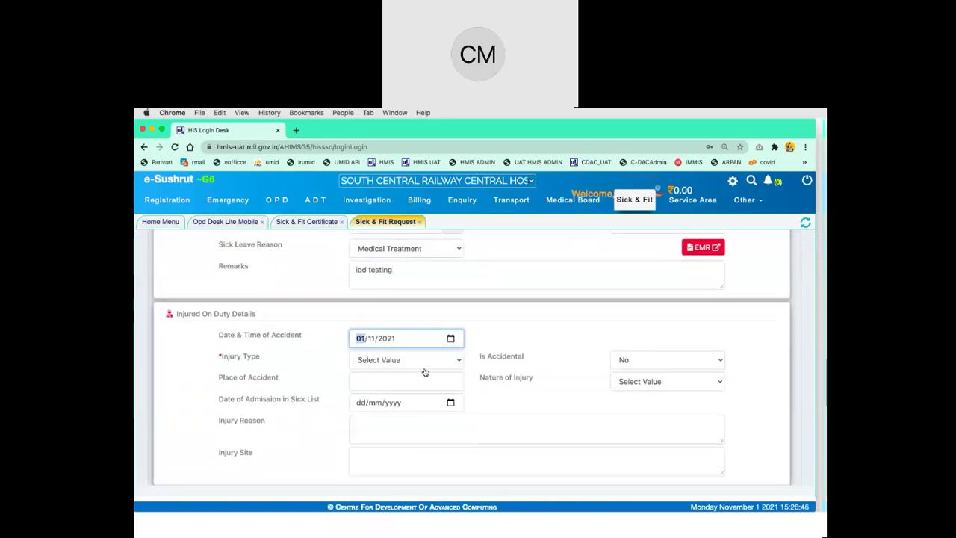
pyautogui.click(432, 360)
pyautogui.click(432, 369)
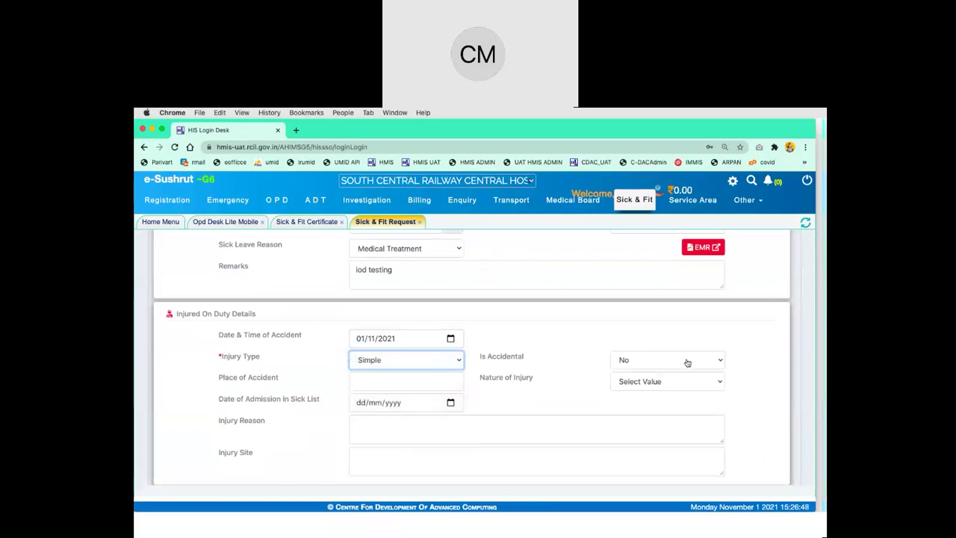
pyautogui.click(688, 361)
pyautogui.click(687, 360)
pyautogui.click(668, 380)
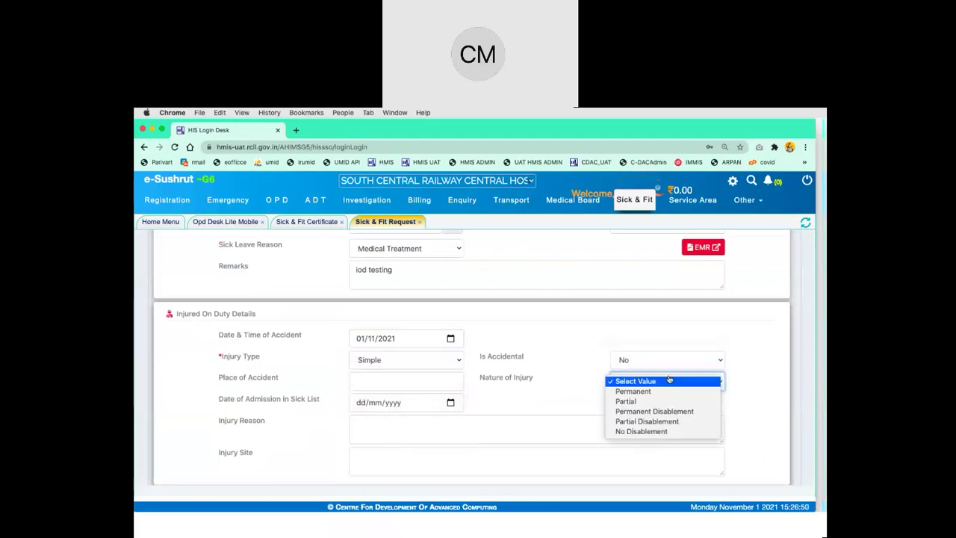
pyautogui.click(676, 403)
# Enter place hyd, admission date 01/11/2021, and 'testing' as injury reason and site
pyautogui.click(423, 382)
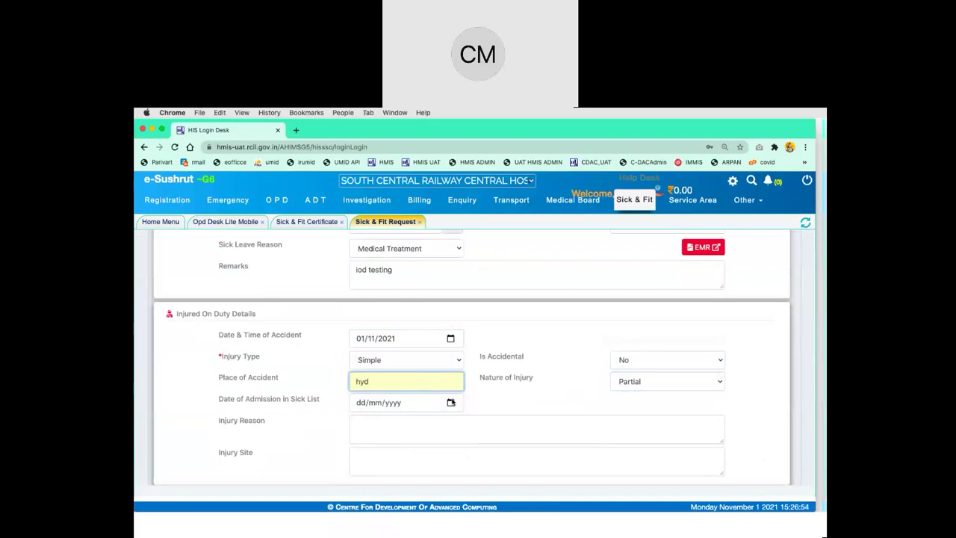
pyautogui.click(452, 402)
pyautogui.click(374, 293)
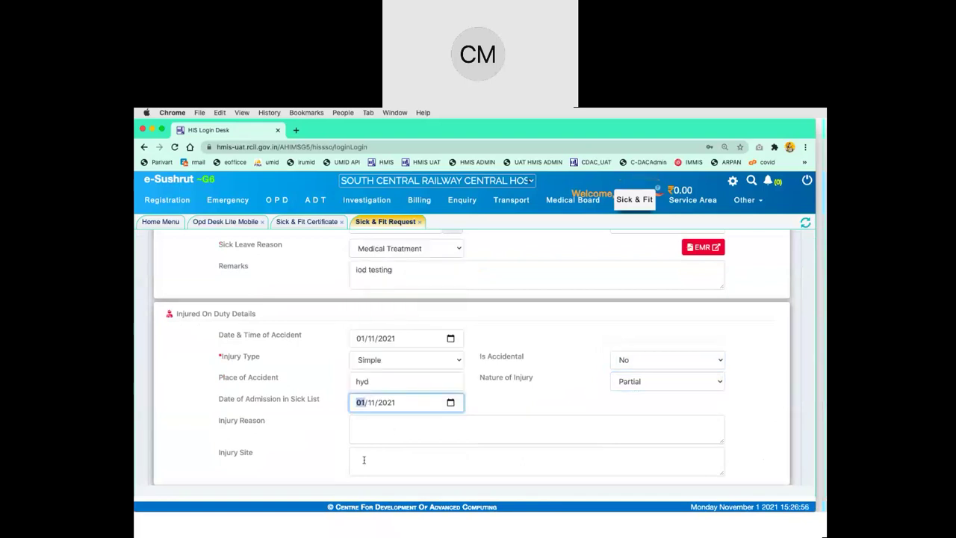
pyautogui.click(390, 429)
pyautogui.write('testing')
pyautogui.press('Tab')
pyautogui.write('t')
pyautogui.click(376, 430)
pyautogui.write('ing')
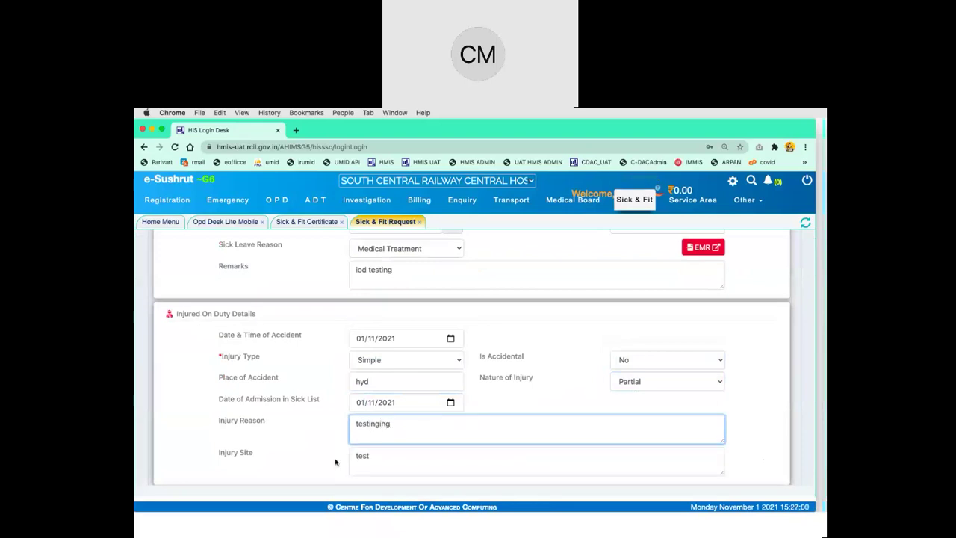
pyautogui.click(407, 457)
pyautogui.write('esting')
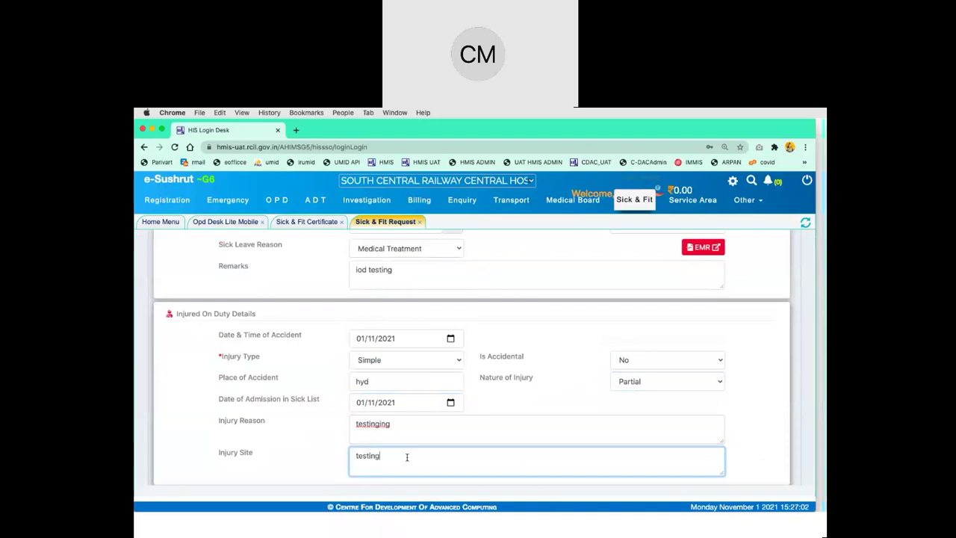
pyautogui.scroll(-3, 407, 457)
pyautogui.scroll(6, 408, 458)
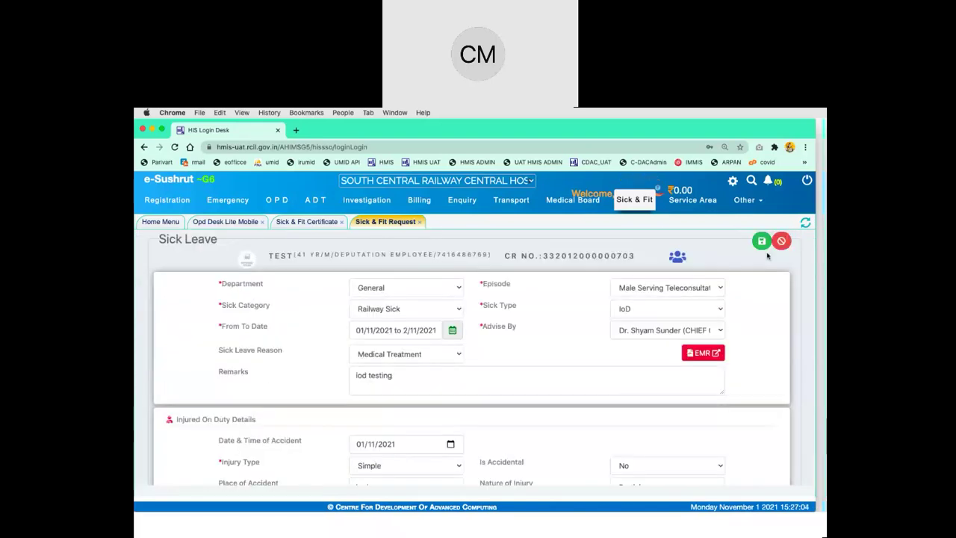
# Save the IoD request, refresh the Sick & Fit Certificate list, and open Test's record
pyautogui.click(762, 241)
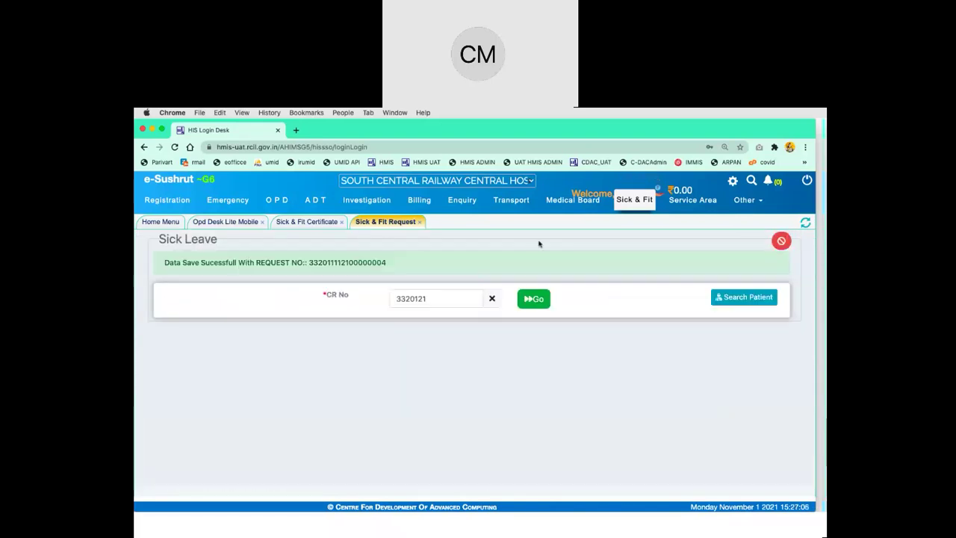
pyautogui.click(326, 222)
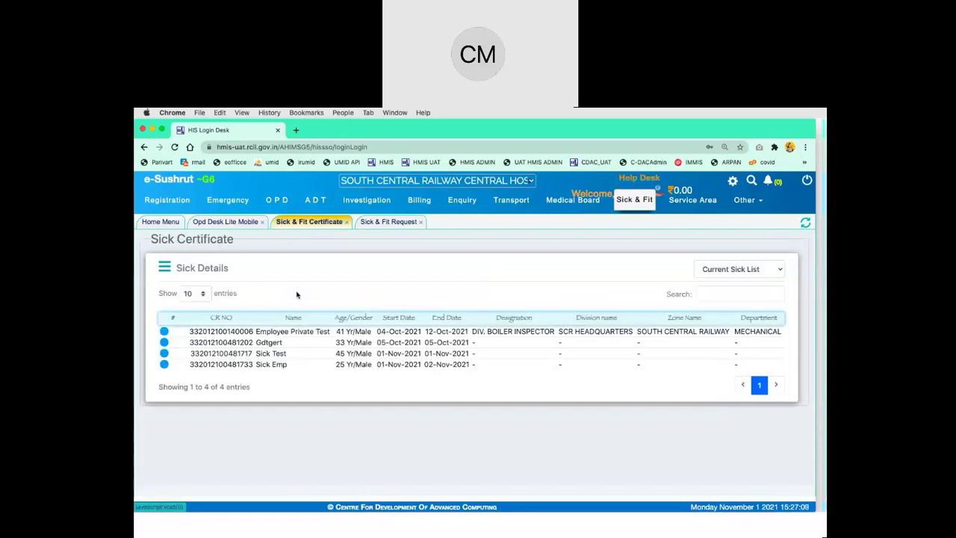
pyautogui.click(806, 222)
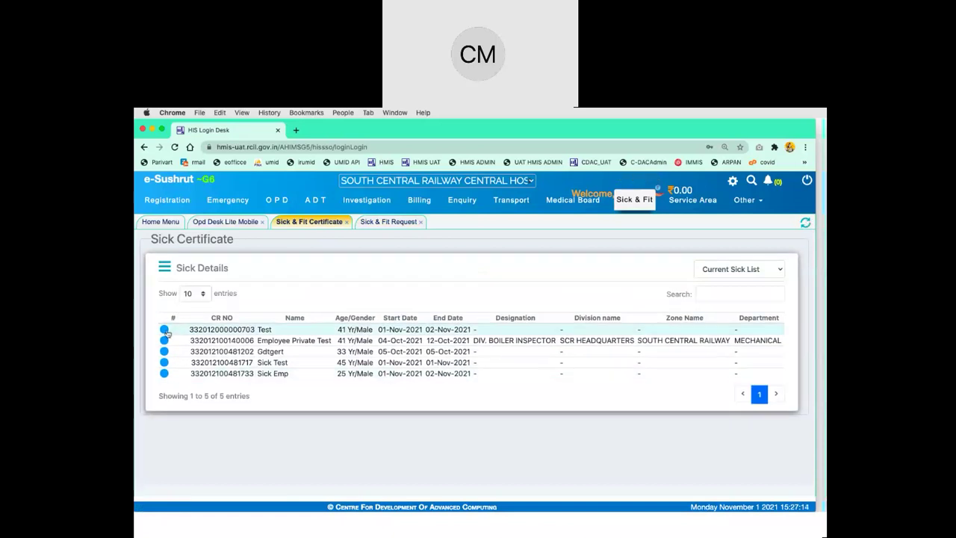
pyautogui.click(164, 329)
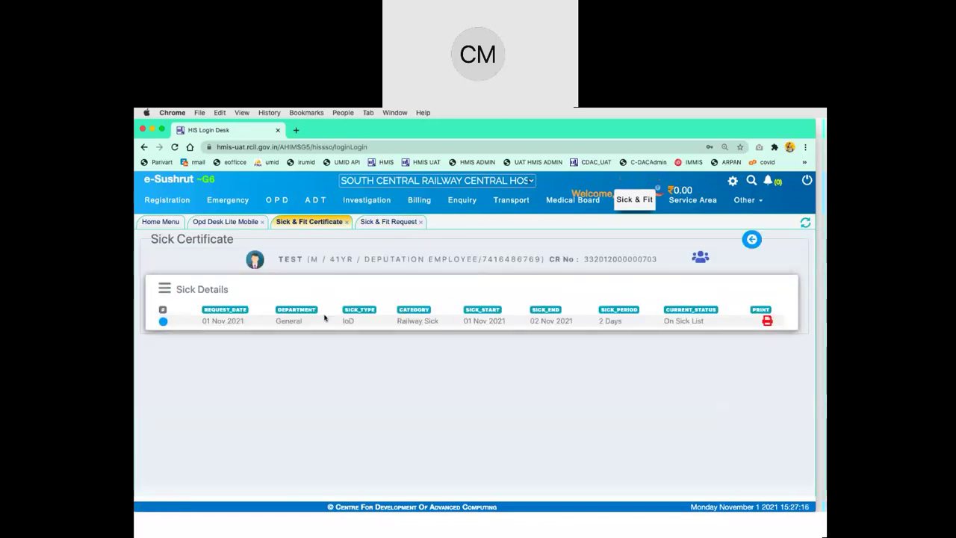
# Select the IoD record, set Handed Over By, ref no. 567, remarks 'ok', and generate the certificate
pyautogui.click(162, 321)
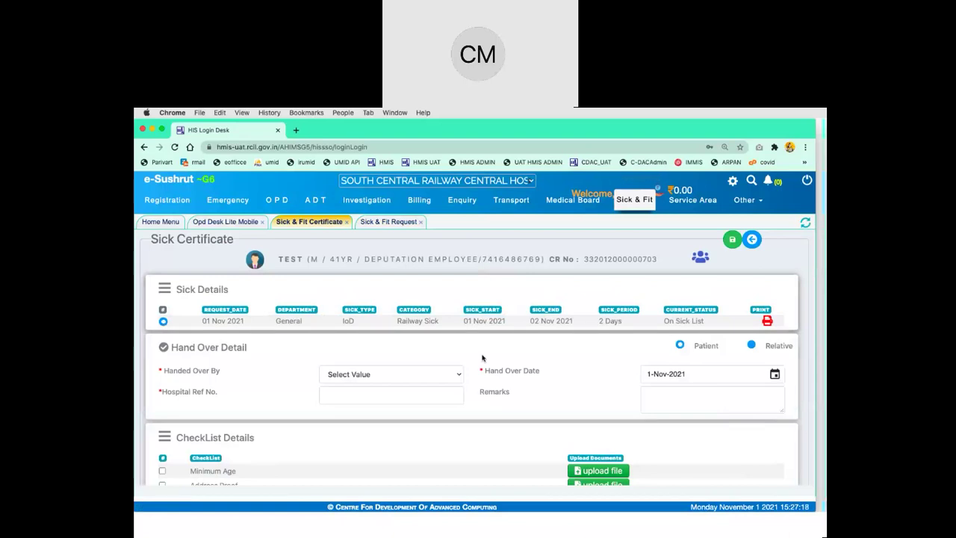
pyautogui.click(442, 376)
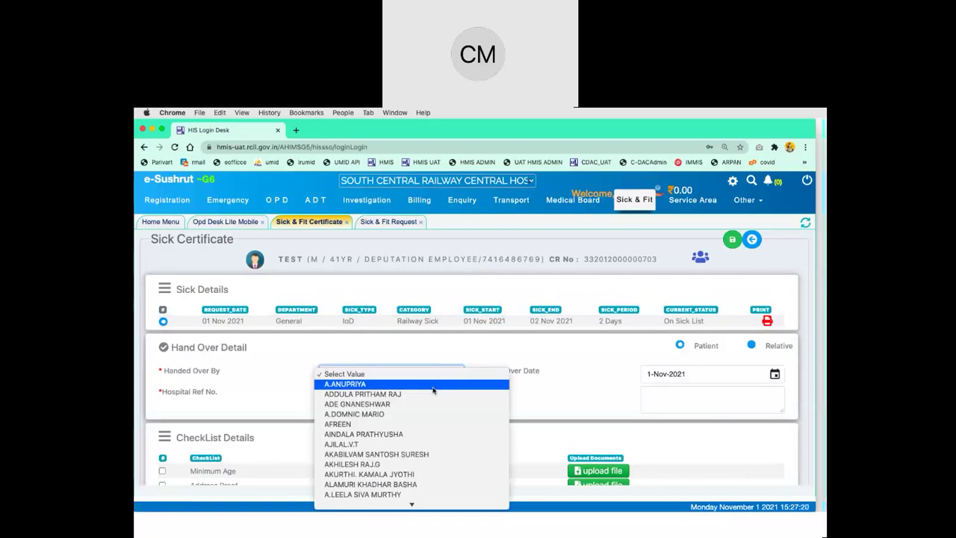
pyautogui.click(433, 385)
pyautogui.click(404, 398)
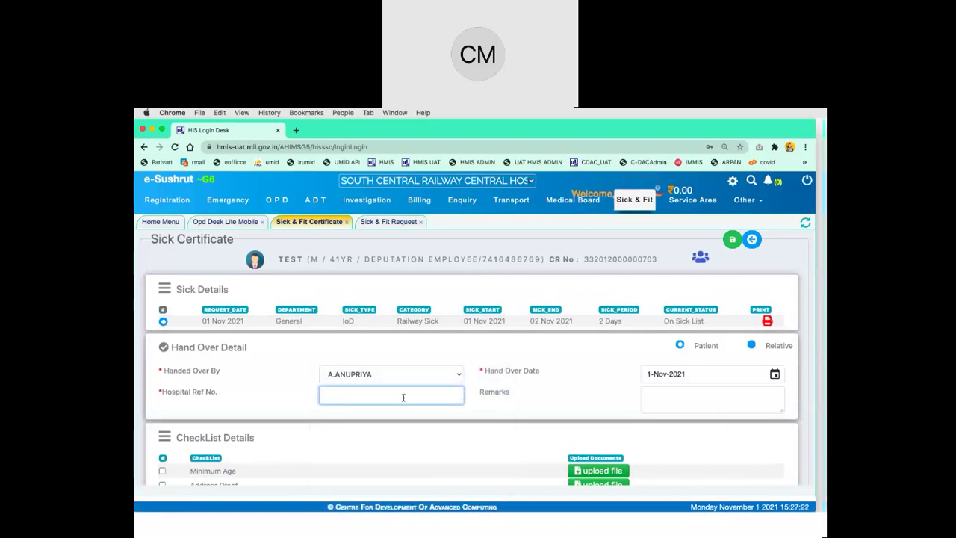
pyautogui.click(667, 402)
pyautogui.write('ok')
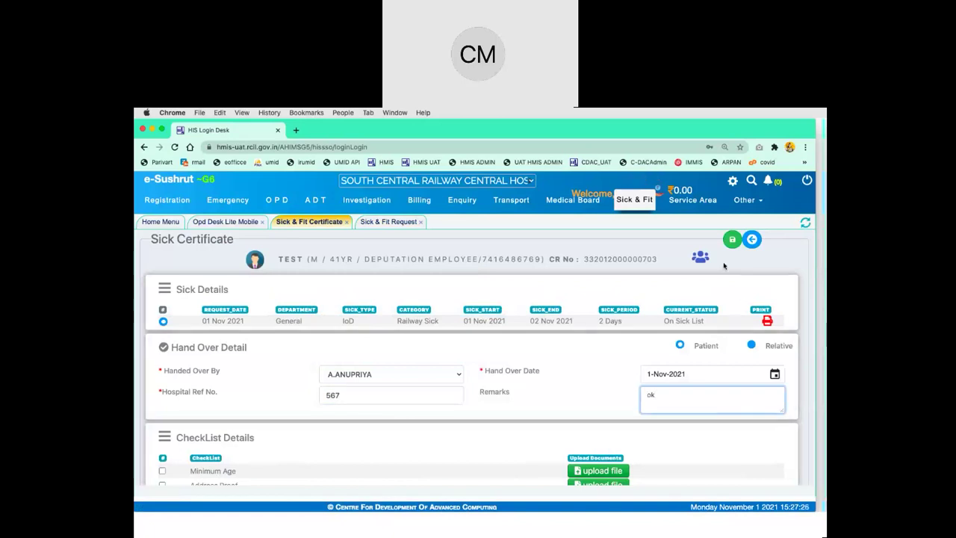
pyautogui.click(733, 240)
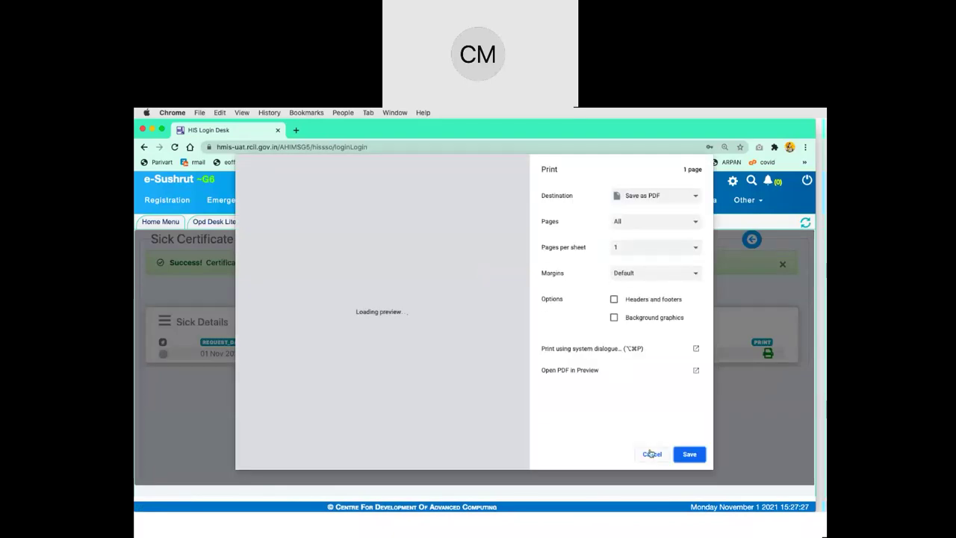
# Dismiss the print dialog, review the certificate's injury and accident details, then close the preview
pyautogui.click(651, 453)
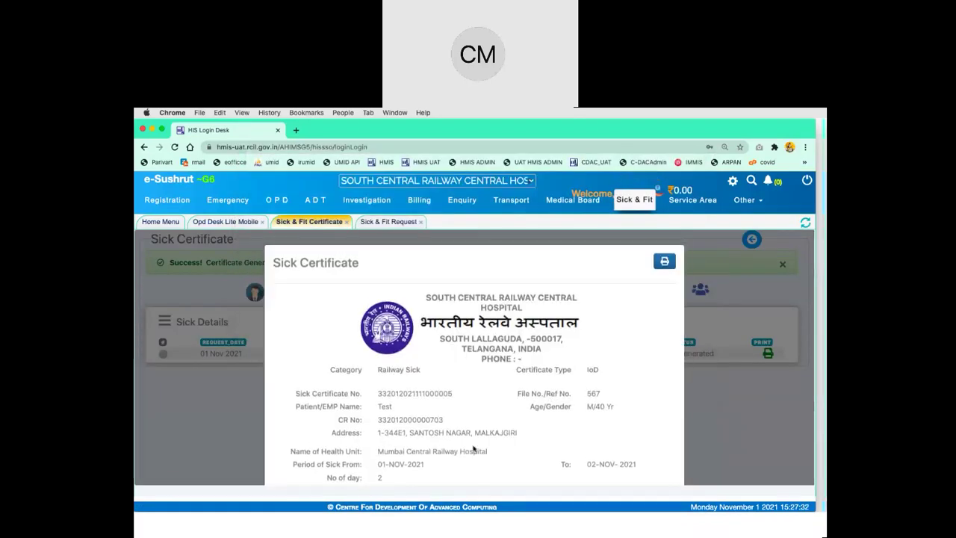
pyautogui.scroll(-5, 473, 448)
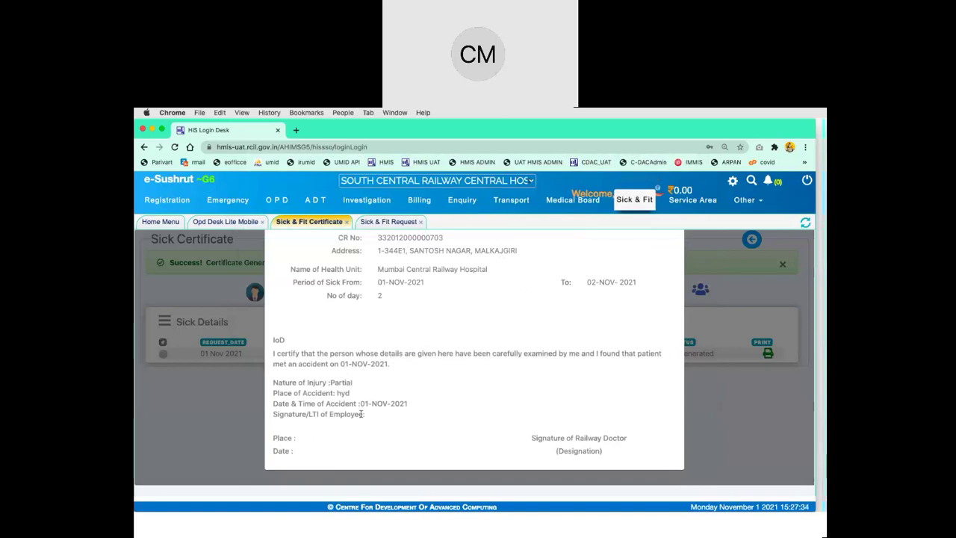
pyautogui.moveTo(366, 415); pyautogui.dragTo(275, 378)
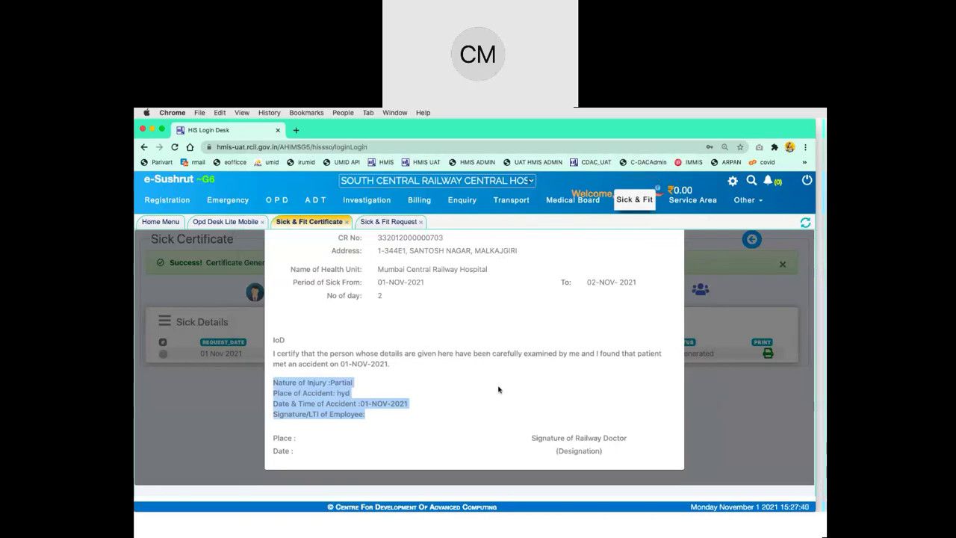
pyautogui.scroll(3, 499, 390)
pyautogui.scroll(-3, 499, 389)
pyautogui.click(357, 399)
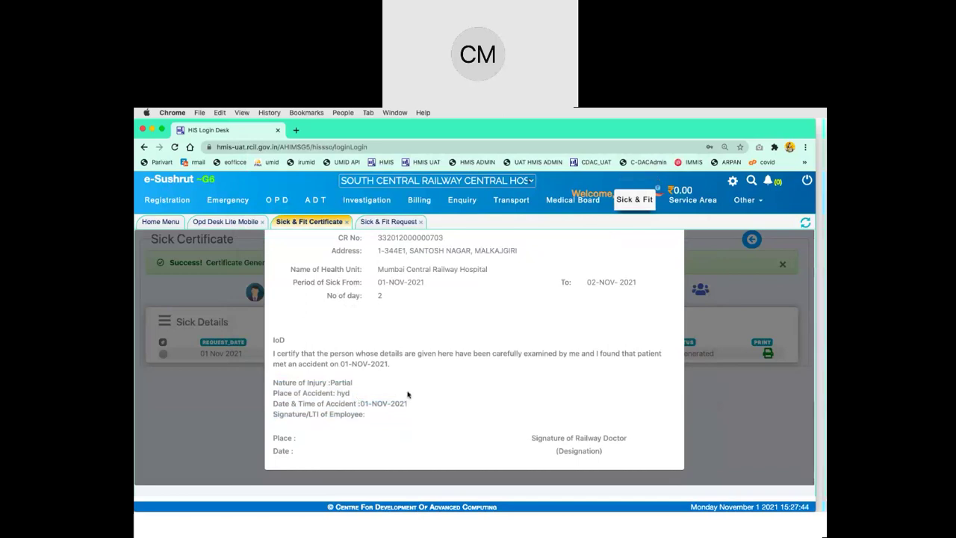
pyautogui.moveTo(423, 404); pyautogui.dragTo(277, 382)
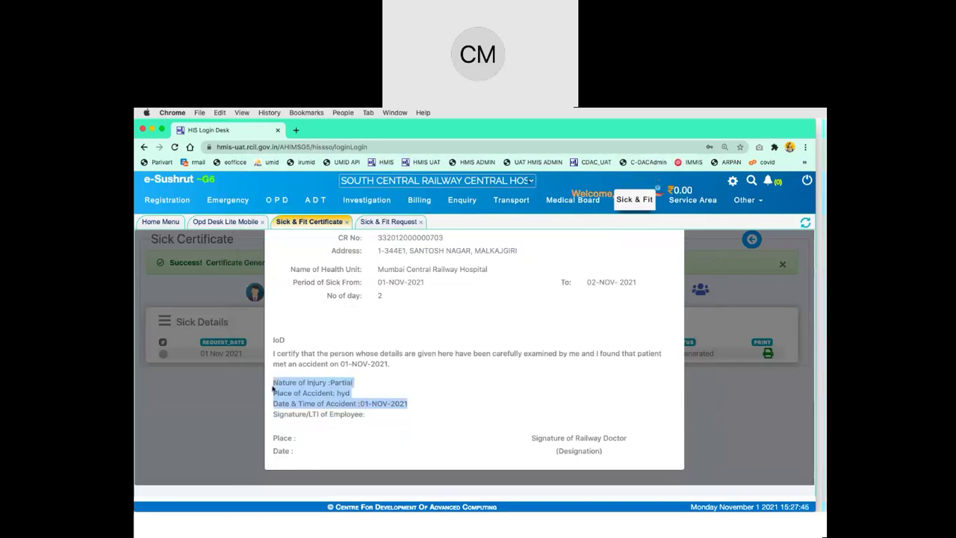
pyautogui.scroll(1, 407, 334)
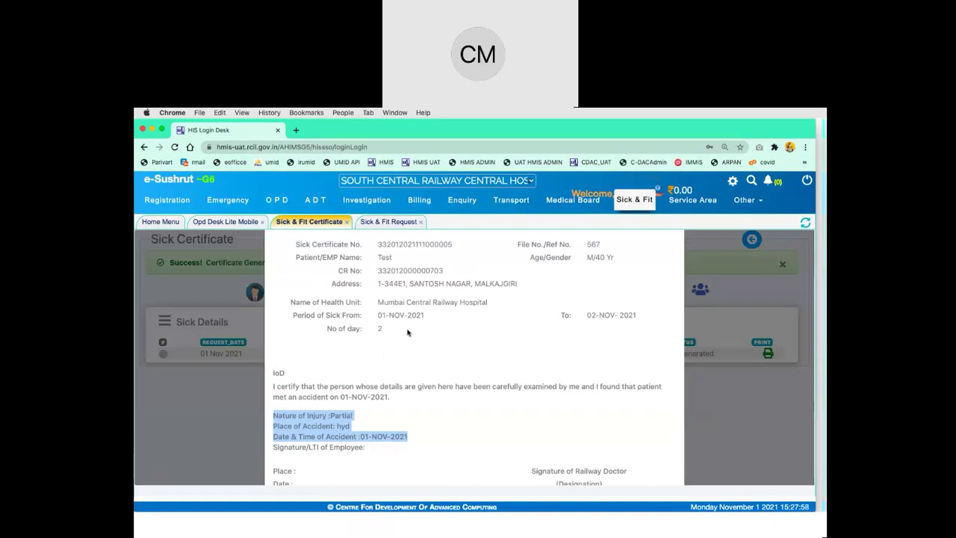
pyautogui.scroll(1, 443, 383)
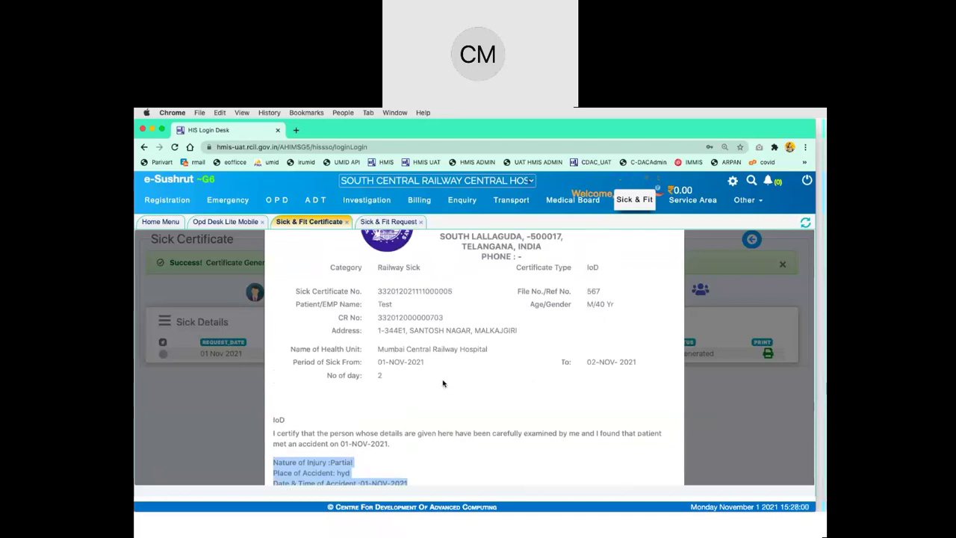
pyautogui.scroll(3, 444, 383)
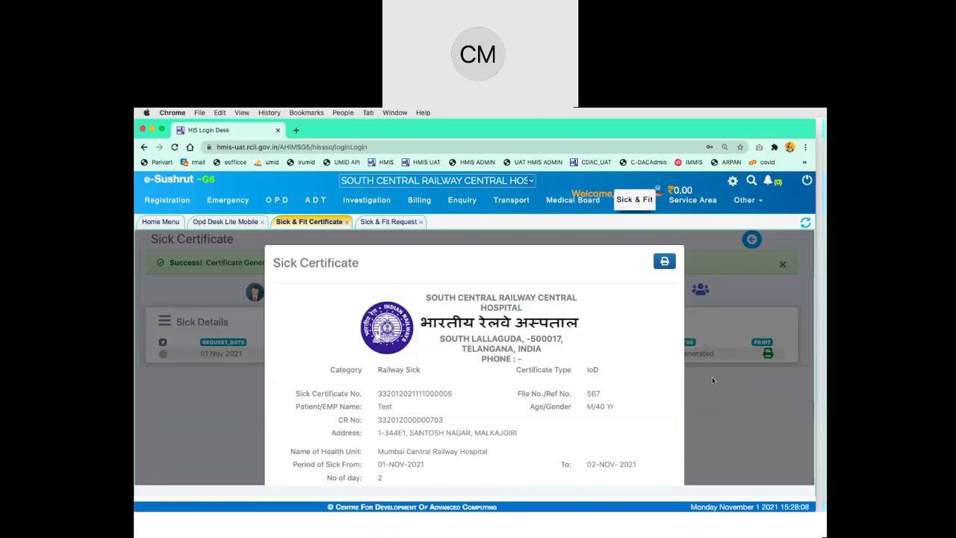
pyautogui.click(758, 401)
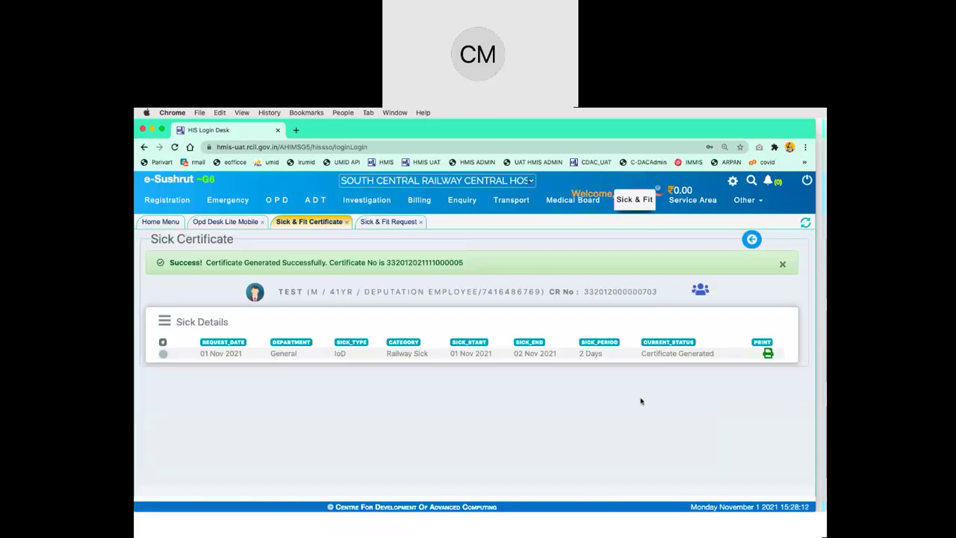